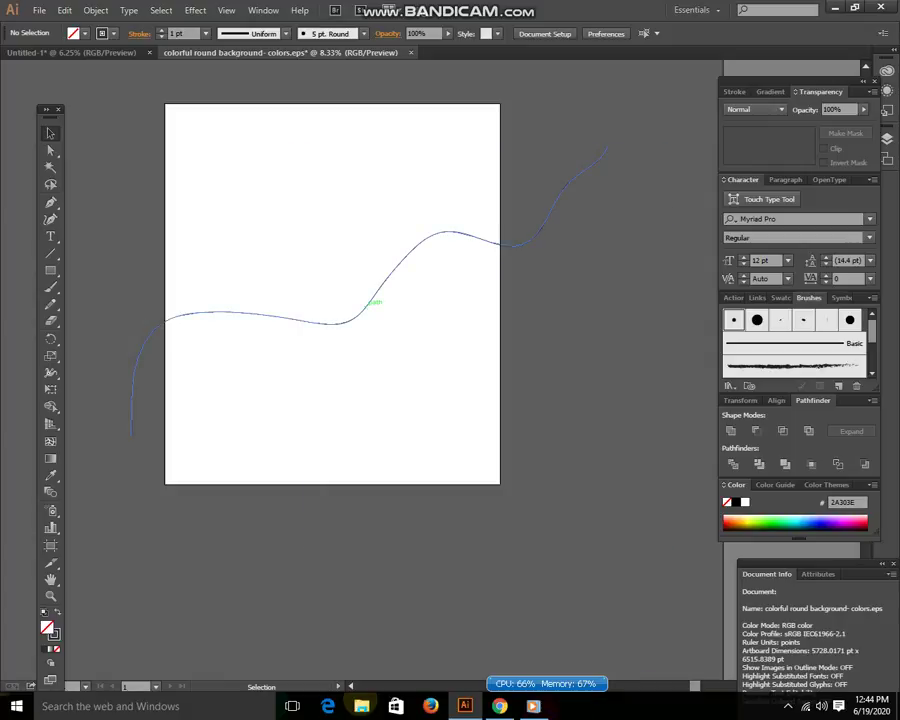
# Step: Duplicate the wavy curve, then flip, rotate about 40 degrees and stretch the copy
pyautogui.moveTo(373, 301); pyautogui.dragTo(349, 183)
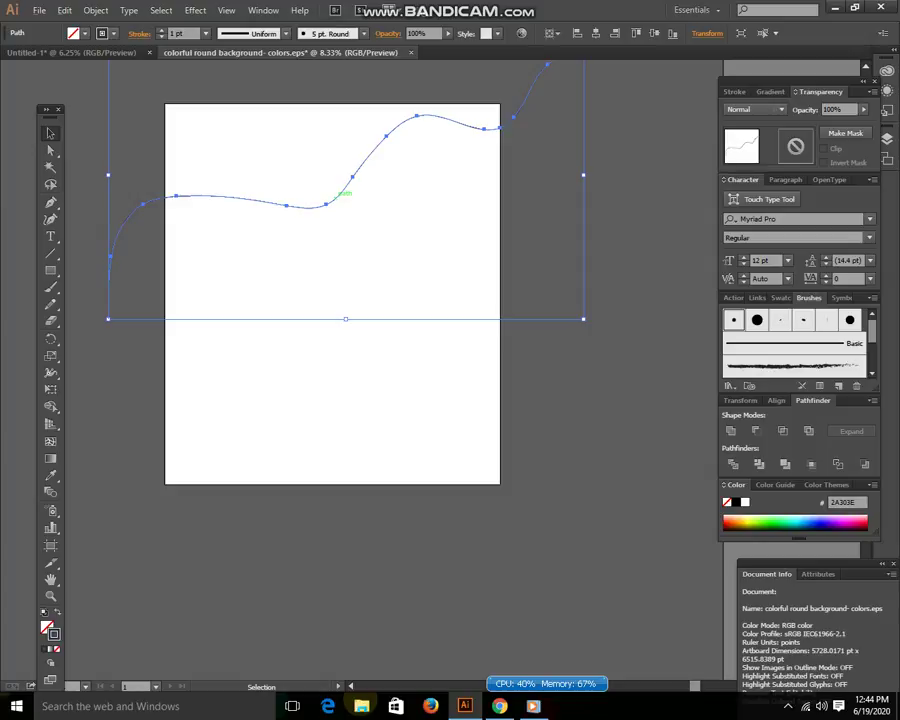
pyautogui.moveTo(343, 190); pyautogui.dragTo(472, 218)
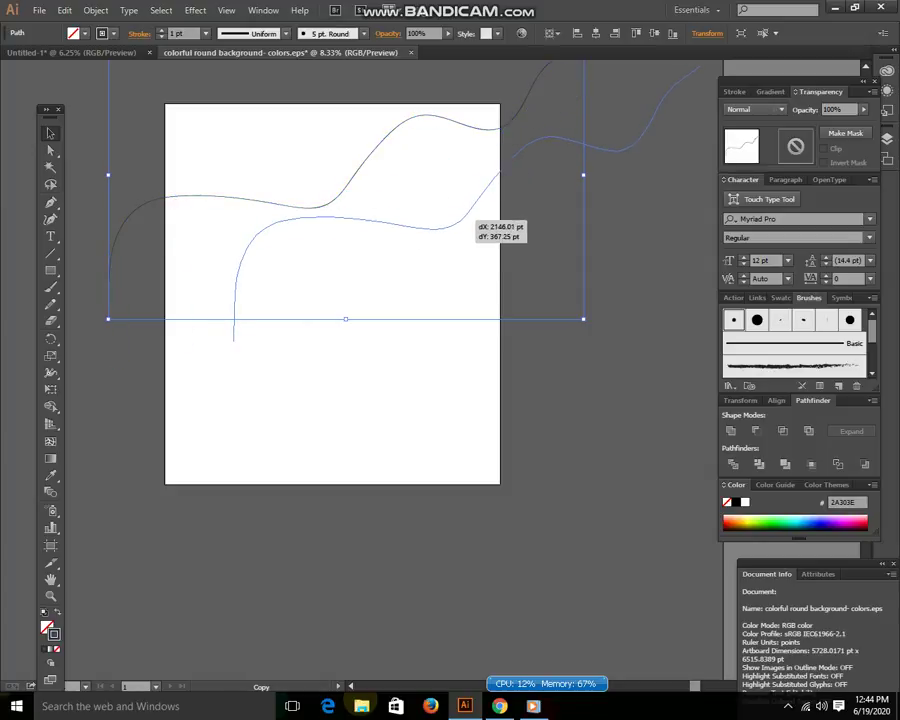
pyautogui.moveTo(472, 218); pyautogui.dragTo(460, 272)
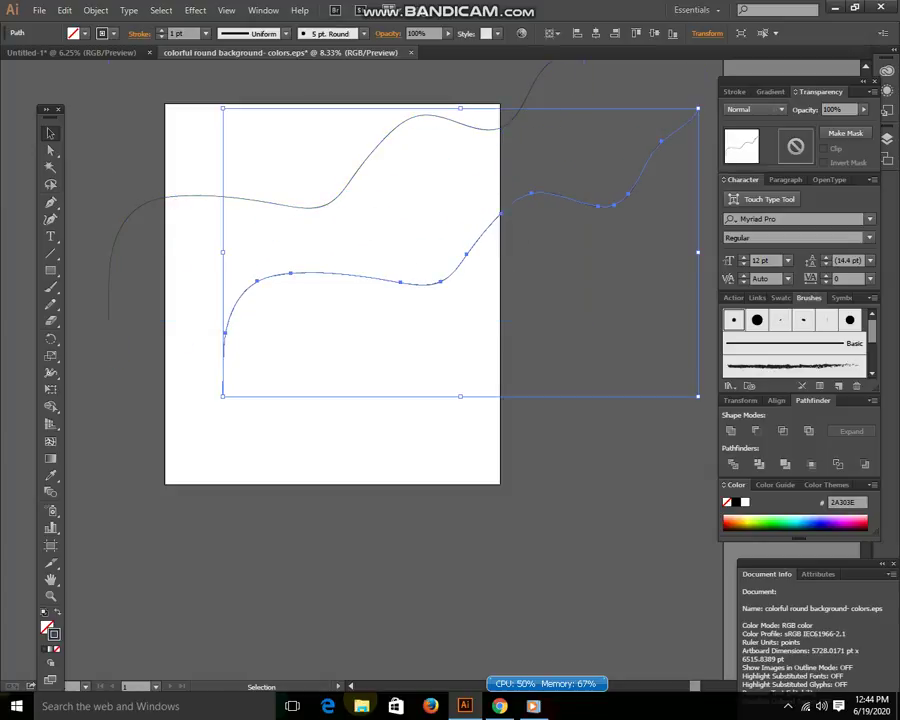
pyautogui.moveTo(460, 396)
pyautogui.mouseDown()
pyautogui.moveTo(460, 64)
pyautogui.moveTo(460, 88)
pyautogui.mouseUp()
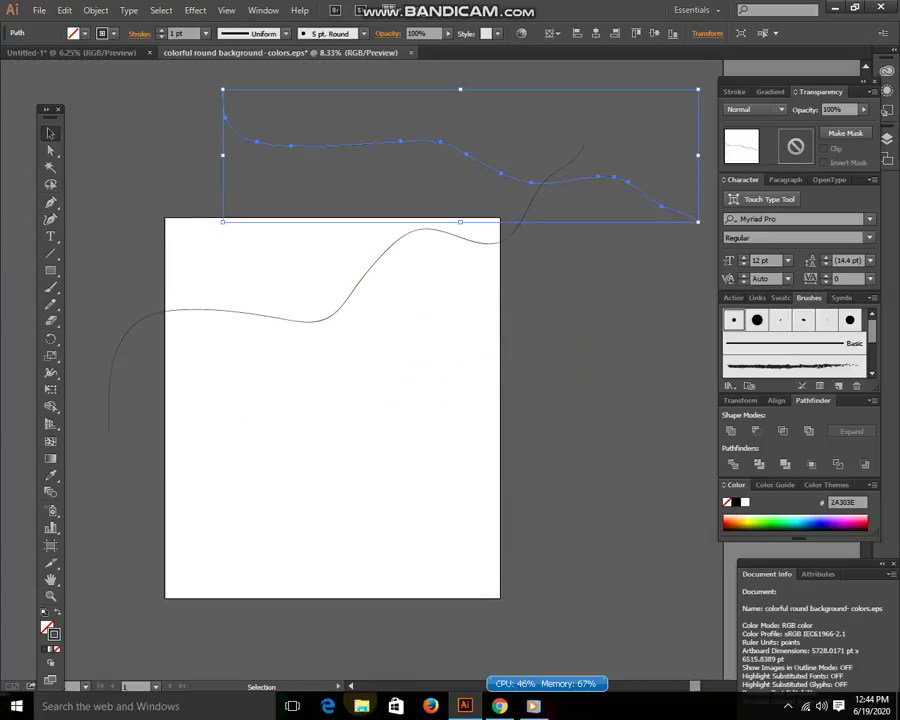
pyautogui.moveTo(501, 167); pyautogui.dragTo(455, 473)
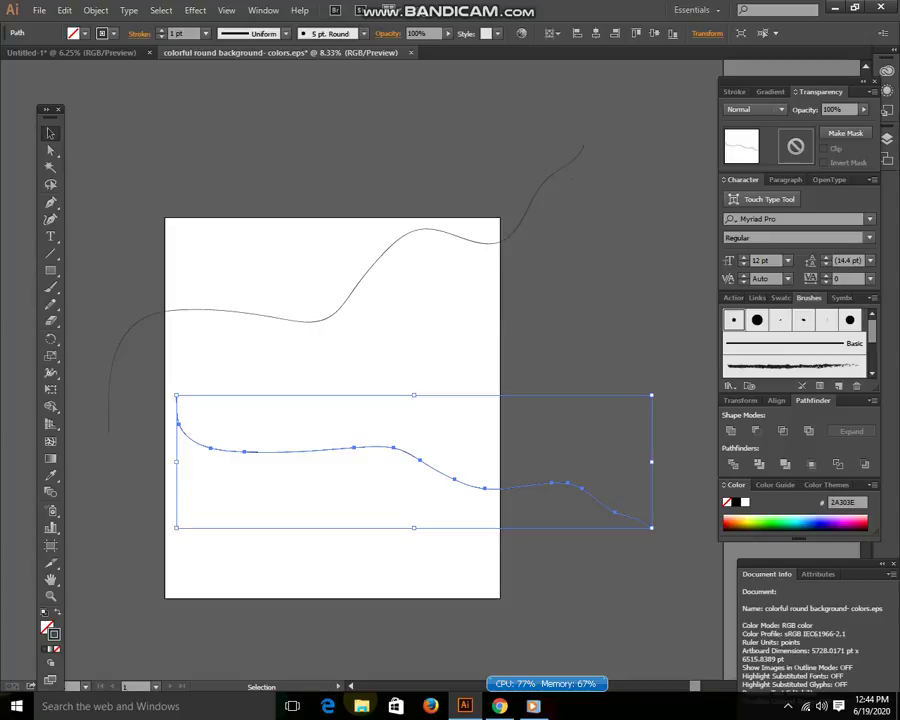
pyautogui.moveTo(660, 535); pyautogui.dragTo(646, 352)
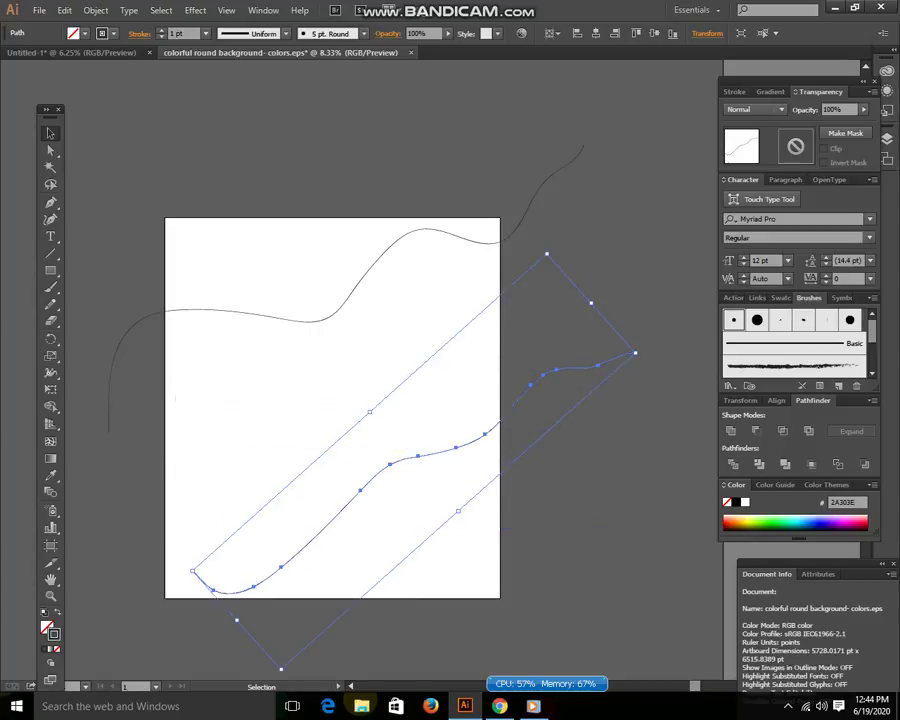
pyautogui.moveTo(370, 411); pyautogui.dragTo(291, 323)
# Step: Move the lower wavy curve up and to the right
pyautogui.hotkey('ctrl', 'shift', 'a')
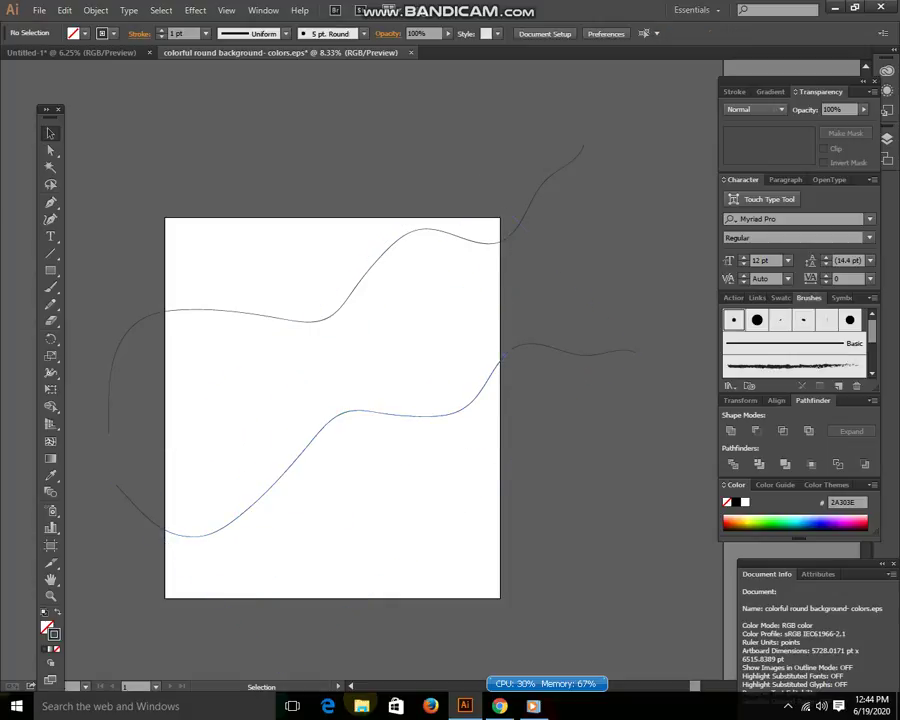
pyautogui.scroll(-1, 332, 407)
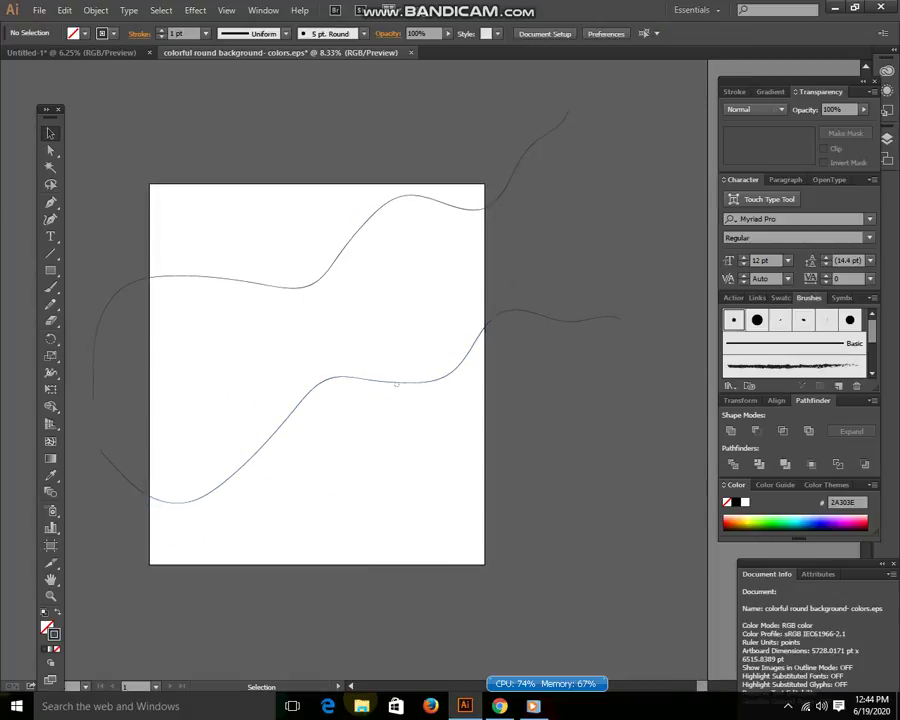
pyautogui.click(396, 383)
pyautogui.hotkey('ctrl', 'shift', 'a')
pyautogui.moveTo(476, 345); pyautogui.dragTo(516, 208)
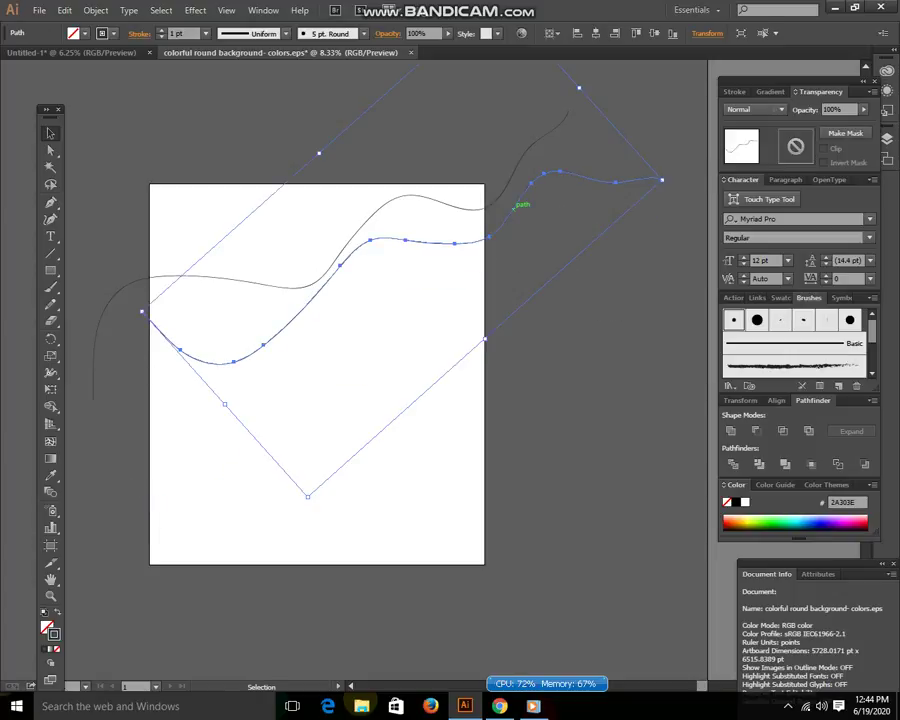
pyautogui.click(512, 93)
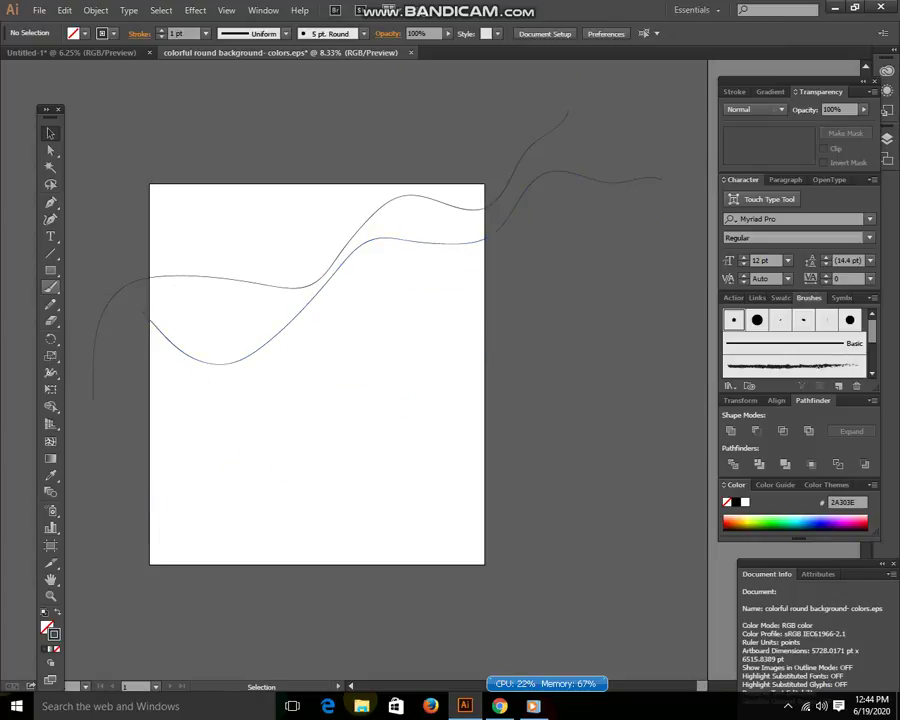
# Step: Paint two new wavy strokes with the Paintbrush and select all curves
pyautogui.press('b')
pyautogui.moveTo(100, 410); pyautogui.dragTo(478, 245)
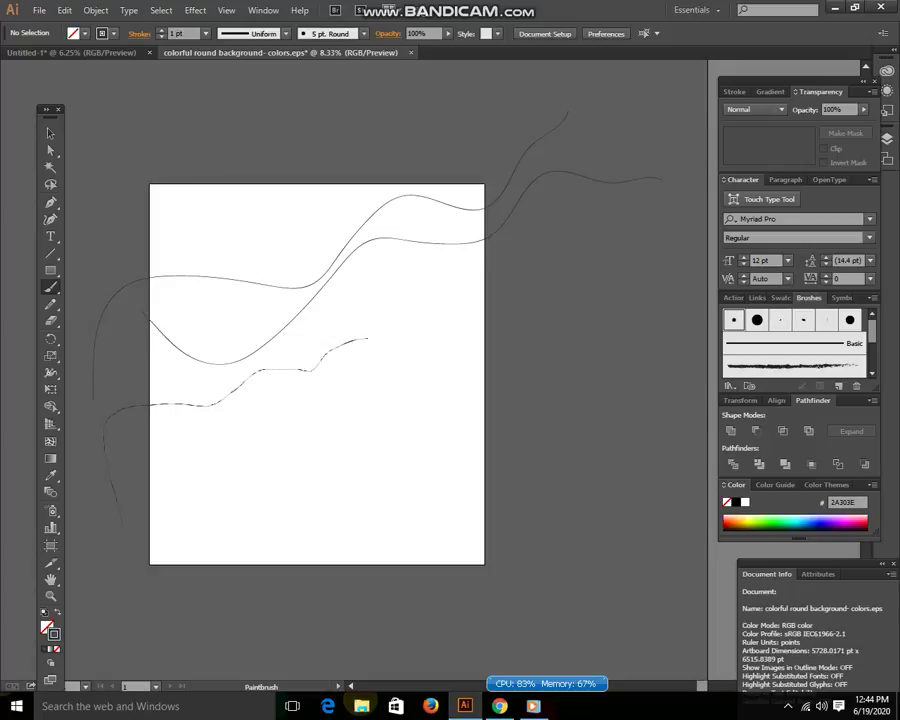
pyautogui.moveTo(612, 97); pyautogui.dragTo(615, 88)
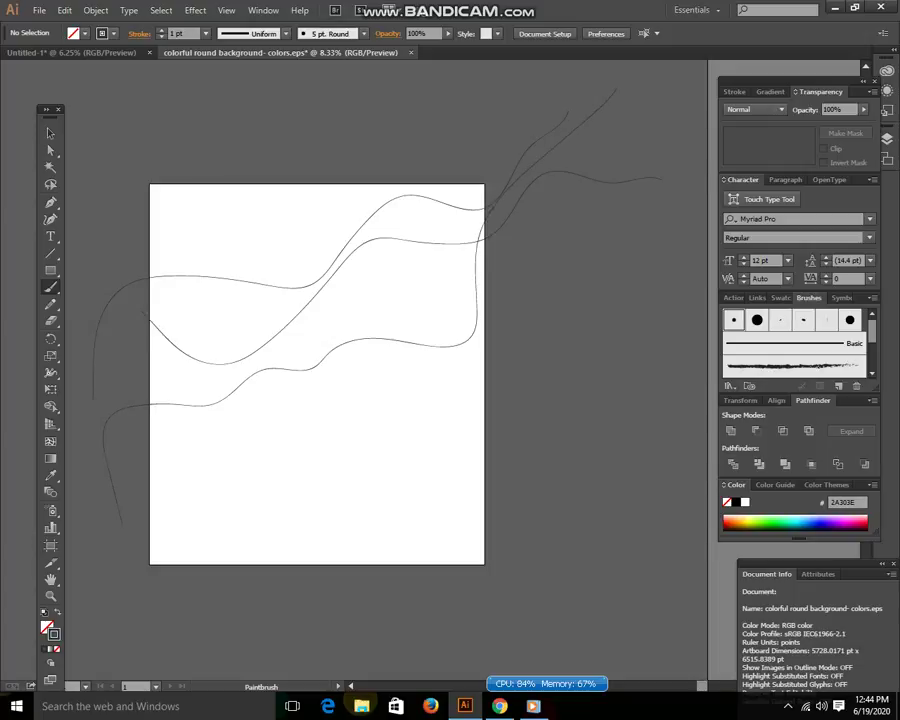
pyautogui.press('v')
pyautogui.hotkey('ctrl', 'a')
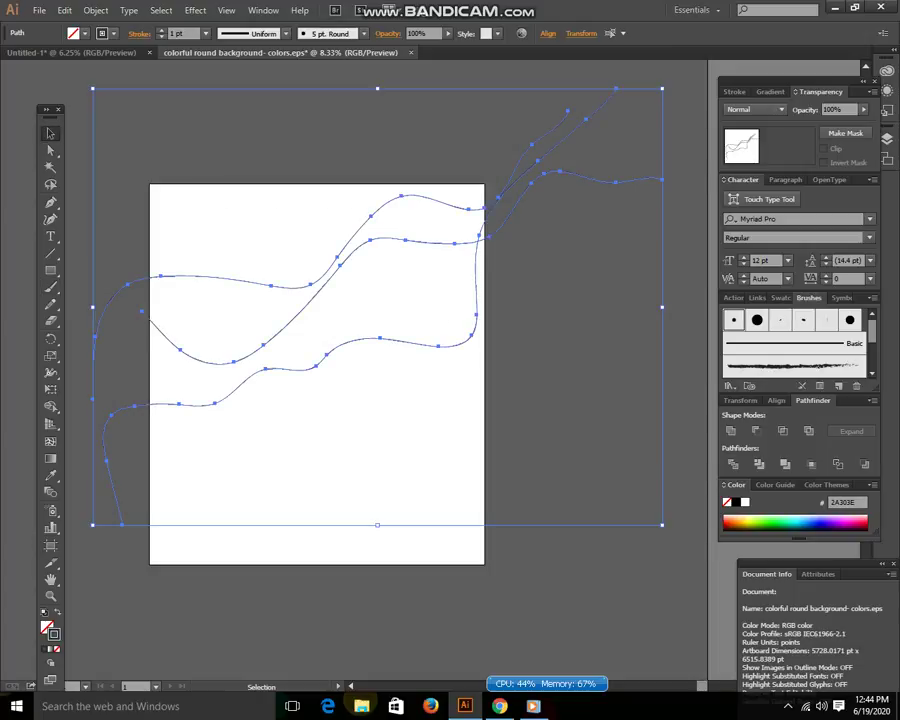
# Step: Set Blend Options spacing to Specified Steps 23, then make the blend from the selected curves
pyautogui.click(96, 10)
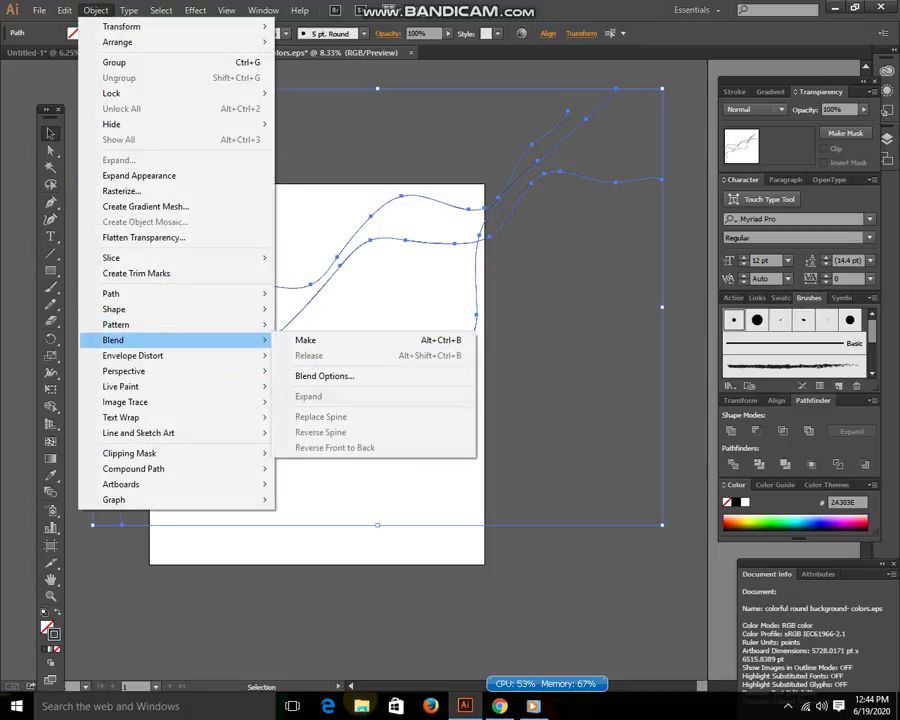
pyautogui.click(324, 376)
pyautogui.click(440, 317)
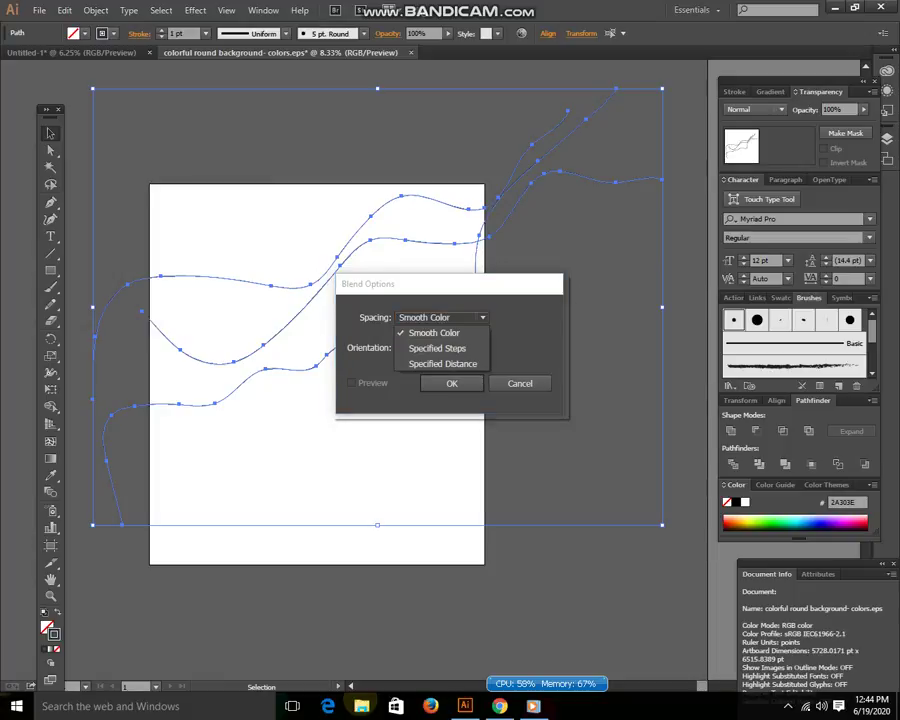
pyautogui.click(437, 348)
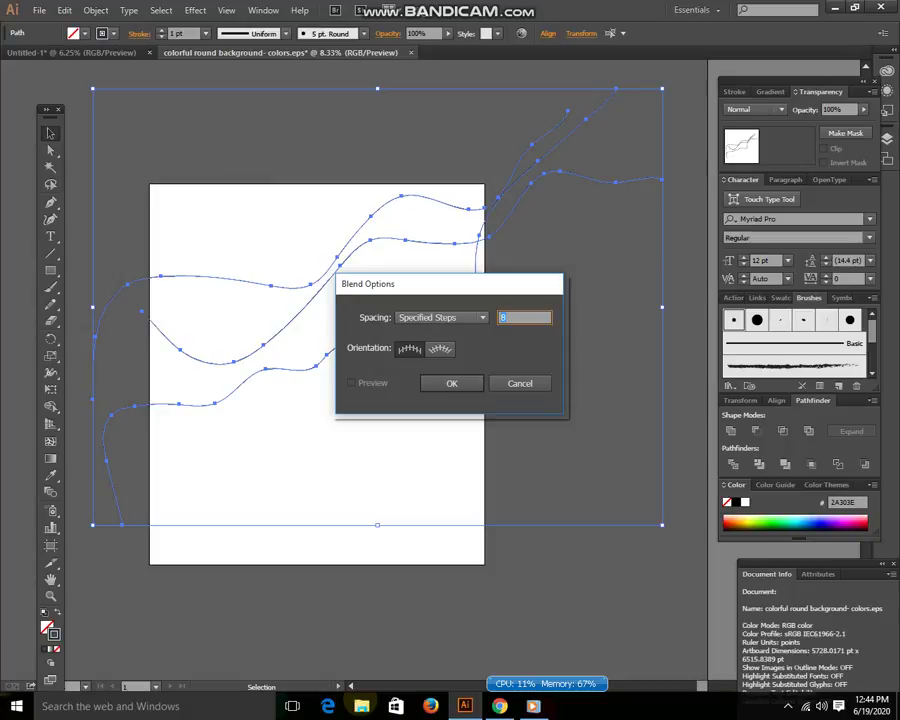
pyautogui.press('Return')
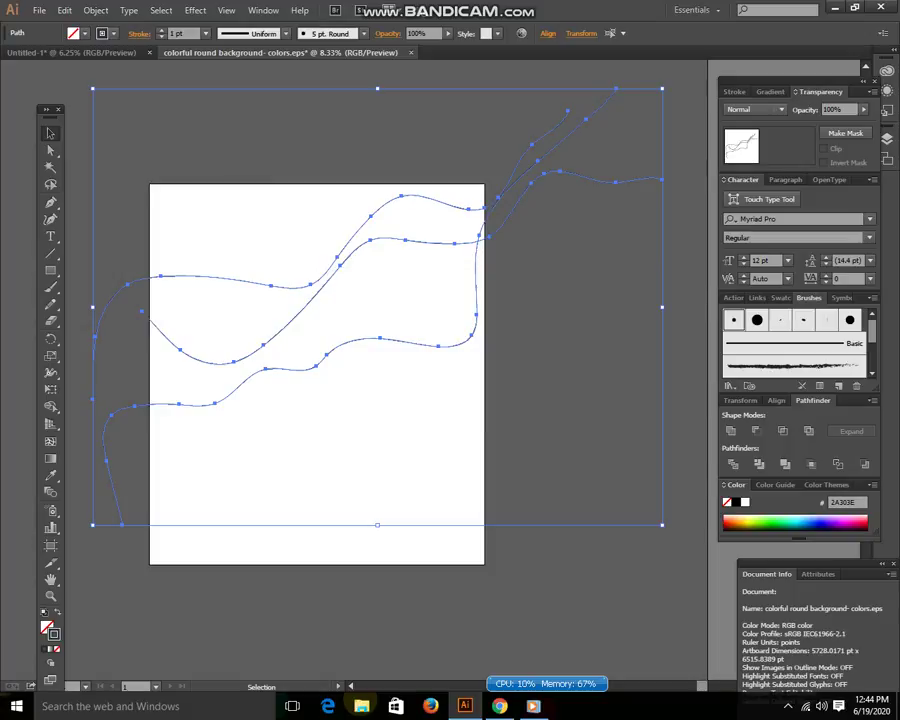
pyautogui.click(96, 10)
pyautogui.moveTo(114, 340)
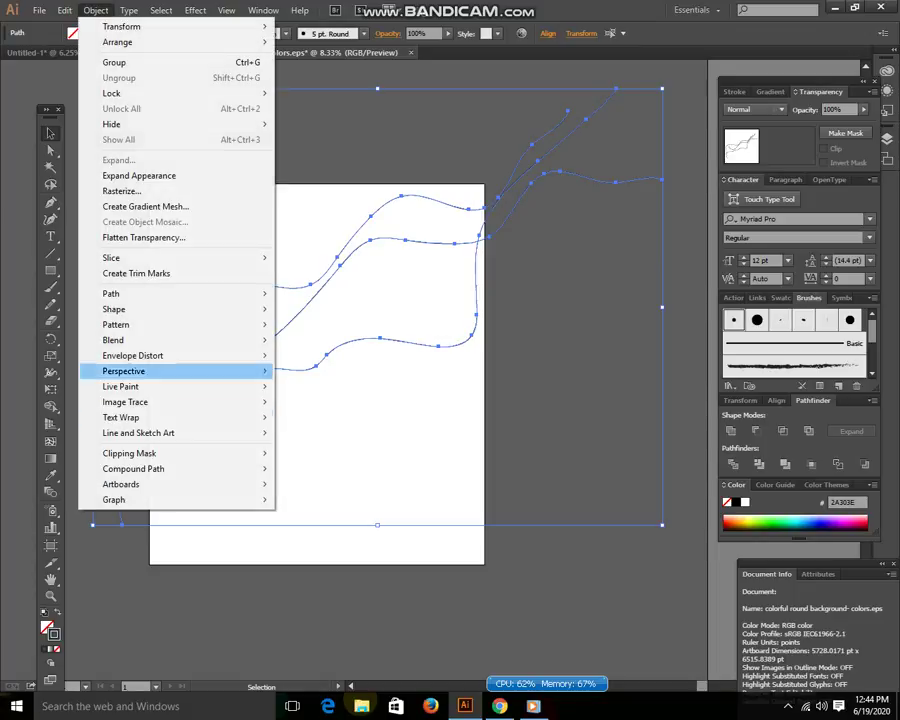
pyautogui.click(305, 340)
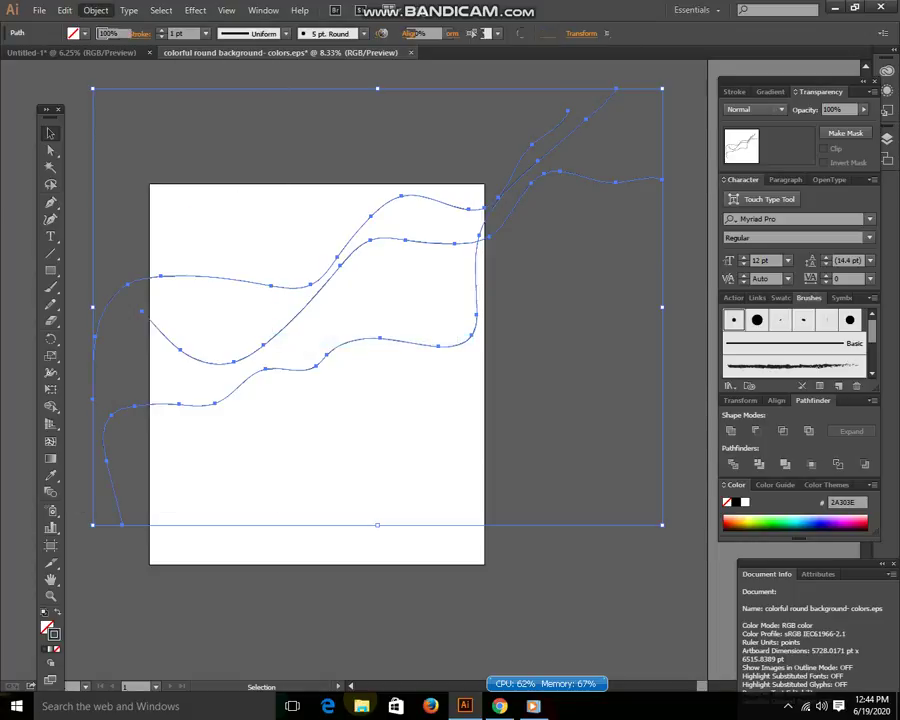
pyautogui.hotkey('ctrl', 'shift', 'a')
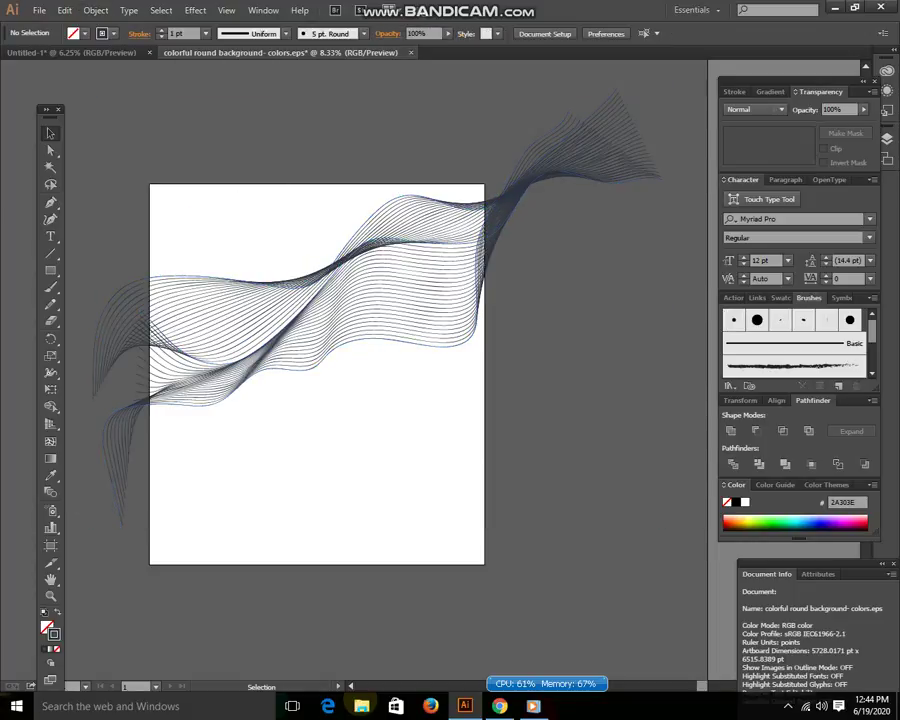
# Step: Apply Object > Expand Appearance to the selected blend
pyautogui.hotkey('ctrl', 'a')
pyautogui.hotkey('ctrl', 'shift', 'a')
pyautogui.hotkey('ctrl', 'a')
pyautogui.click(96, 10)
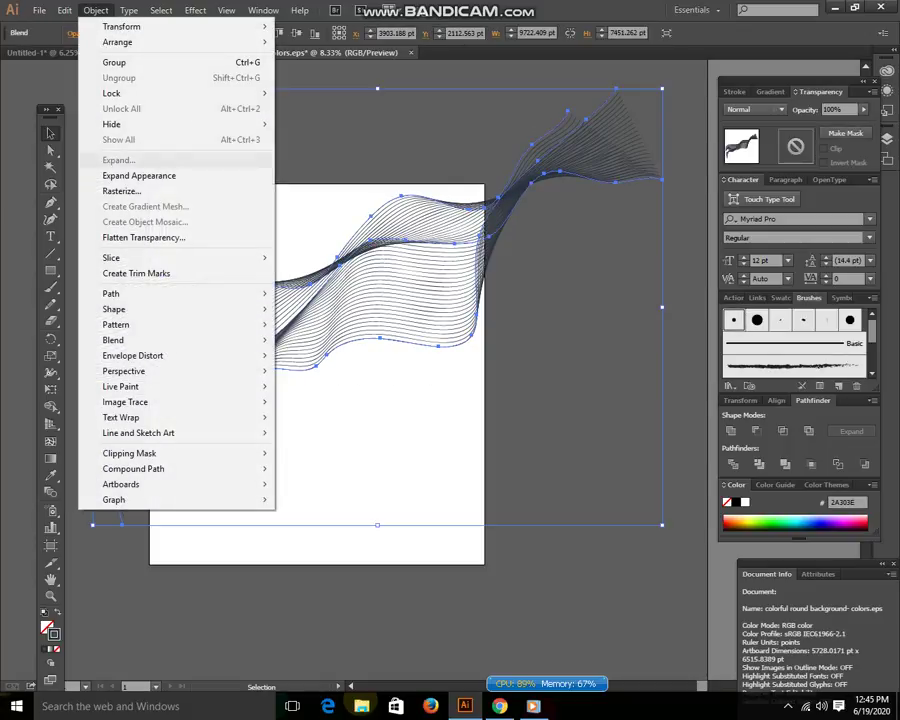
pyautogui.click(139, 175)
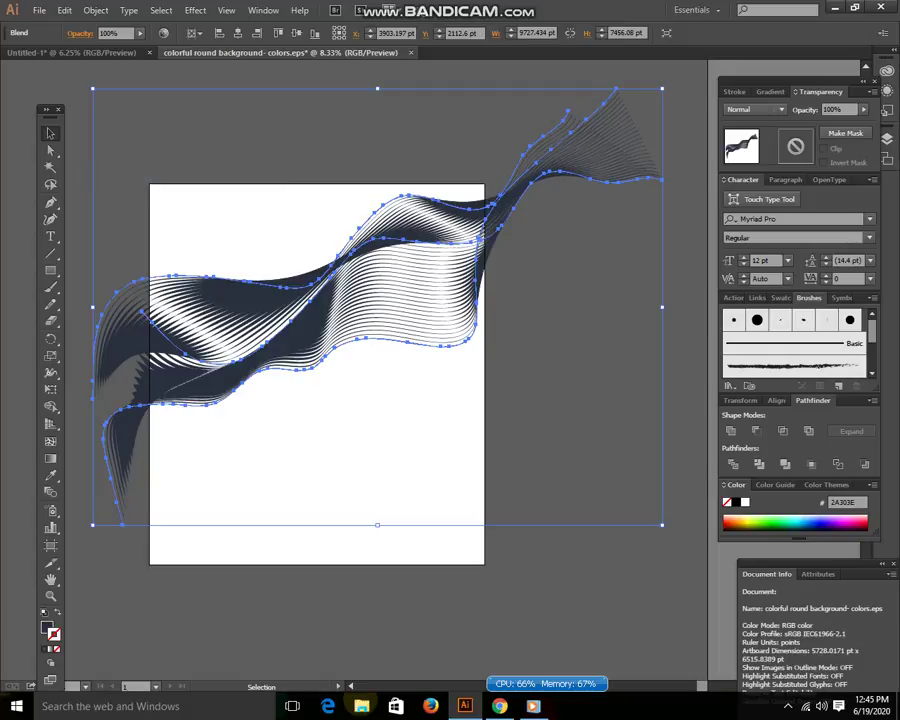
pyautogui.hotkey('ctrl', 'shift', 'a')
# Step: Expand the blend into separate line paths with Object > Expand
pyautogui.hotkey('ctrl', 'a')
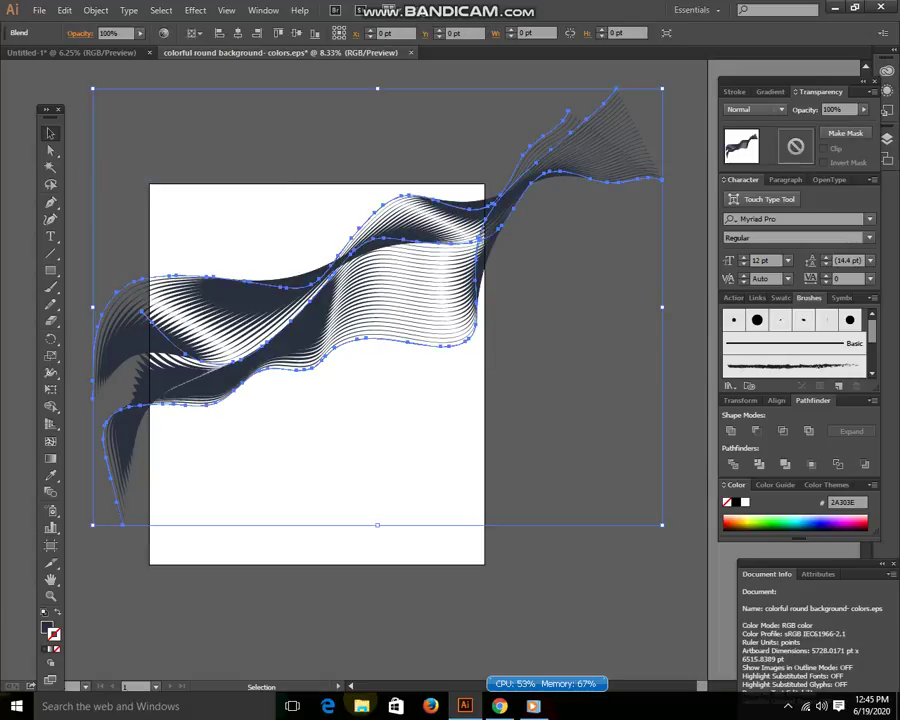
pyautogui.hotkey('ctrl', 'shift', 'a')
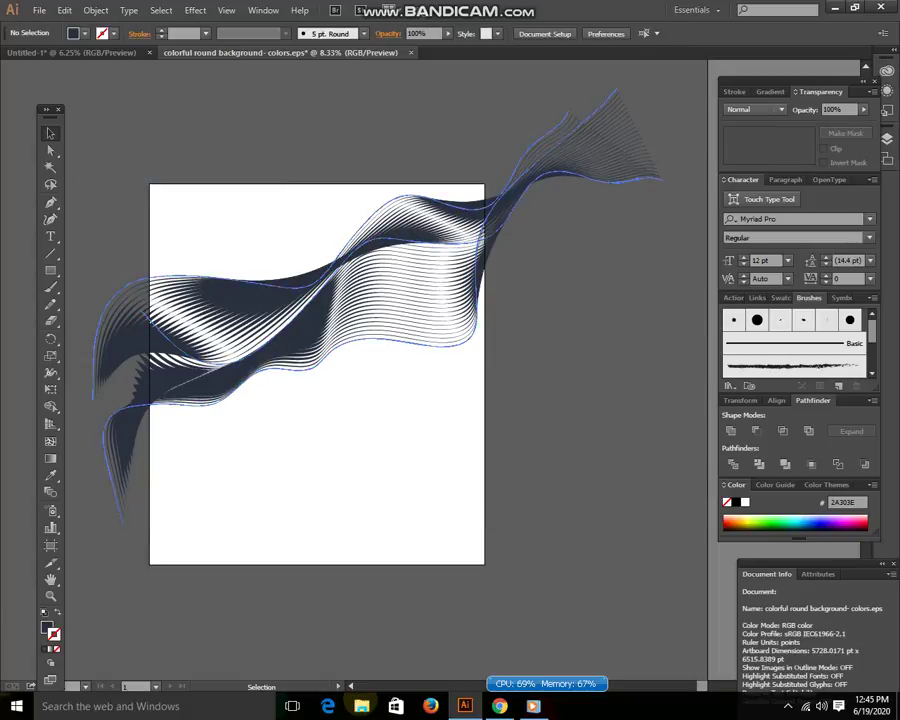
pyautogui.hotkey('ctrl', 'a')
pyautogui.click(96, 10)
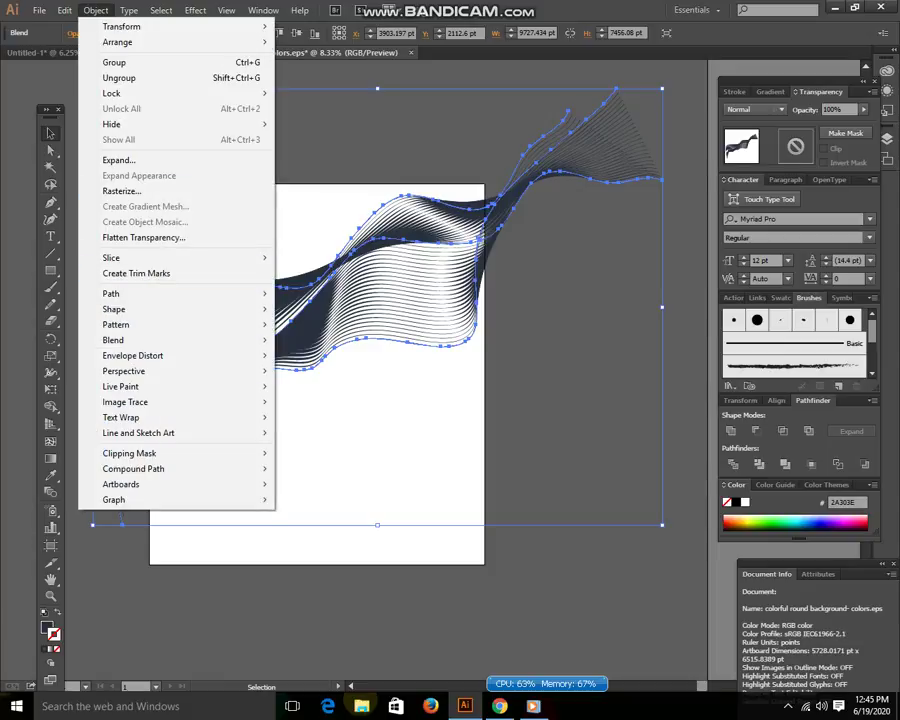
pyautogui.click(120, 160)
pyautogui.press('Return')
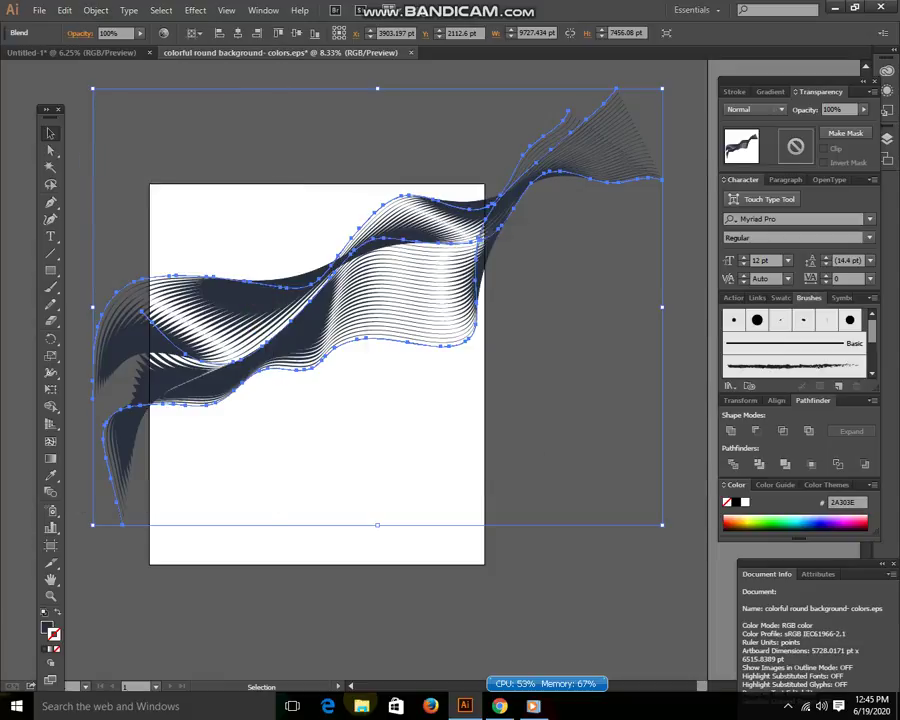
pyautogui.hotkey('ctrl', 'shift', 'a')
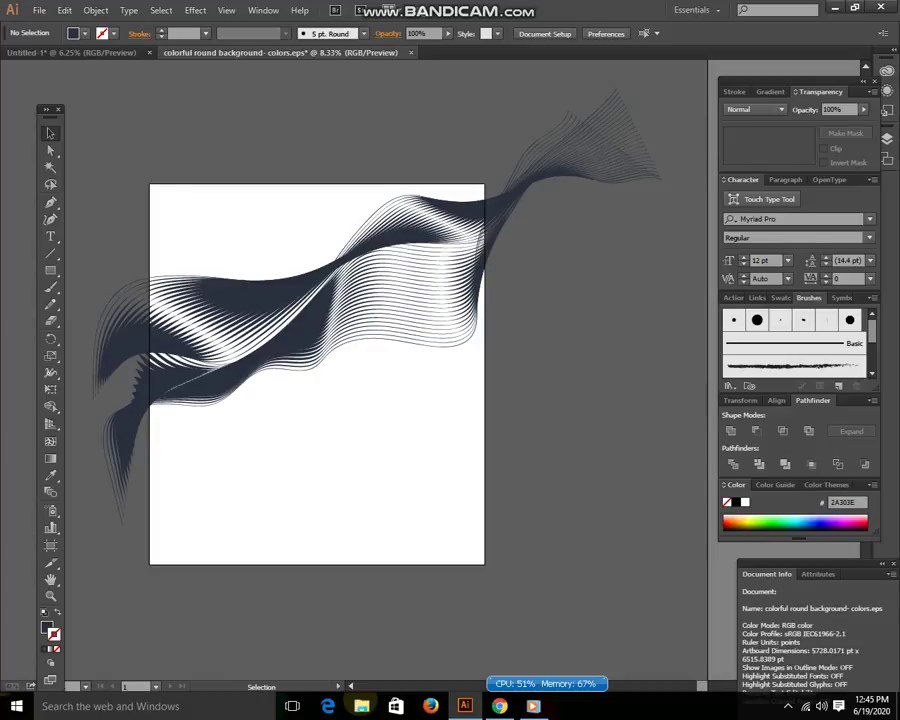
# Step: Undo the expansion to restore the editable blend
pyautogui.hotkey('ctrl', 'a')
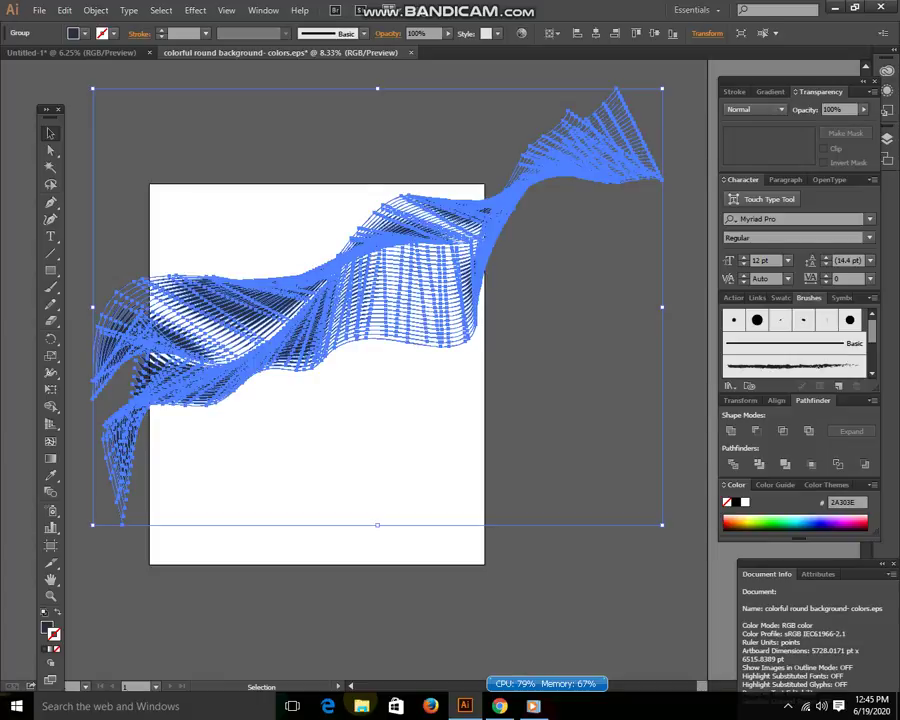
pyautogui.hotkey('ctrl', 'z')
pyautogui.hotkey('ctrl', 'z')
pyautogui.hotkey('ctrl', 'shift', 'a')
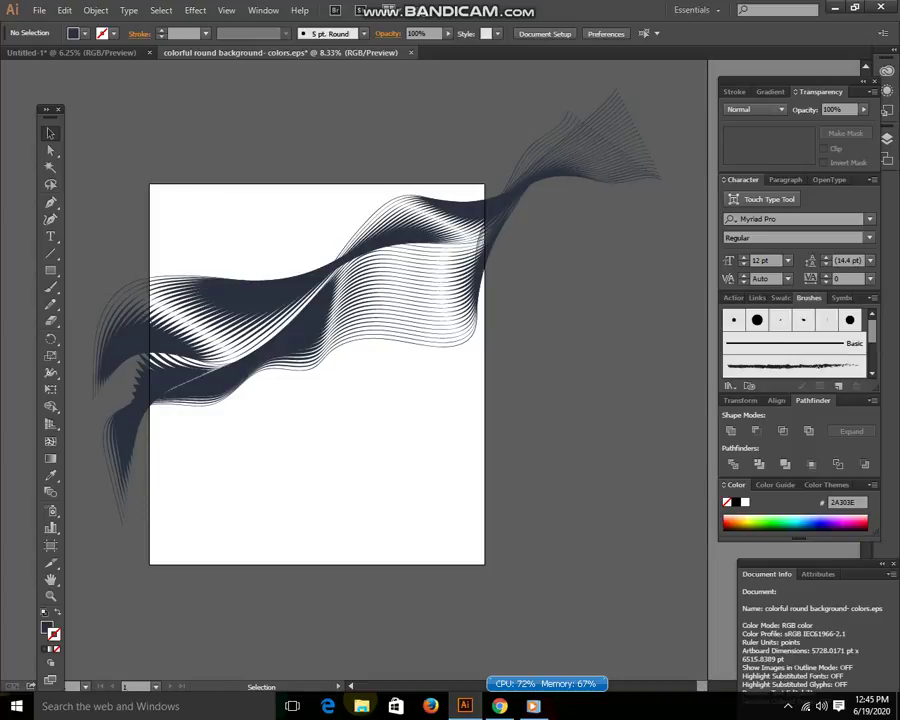
pyautogui.hotkey('shift', 'o')
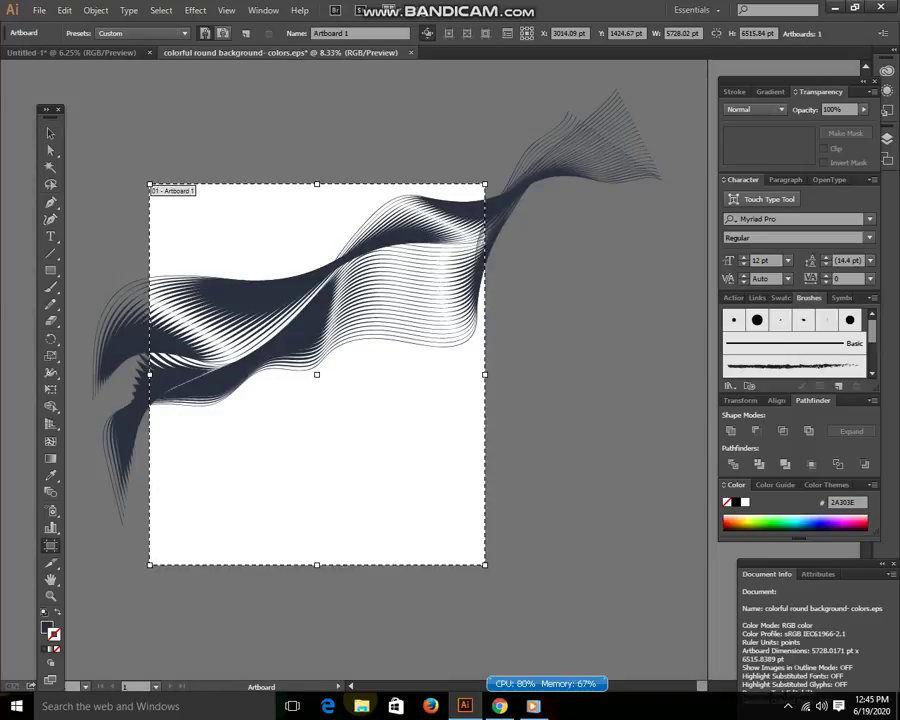
# Step: Fit the artboard to the artwork and adjust its bottom edge
pyautogui.click(140, 33)
pyautogui.click(100, 45)
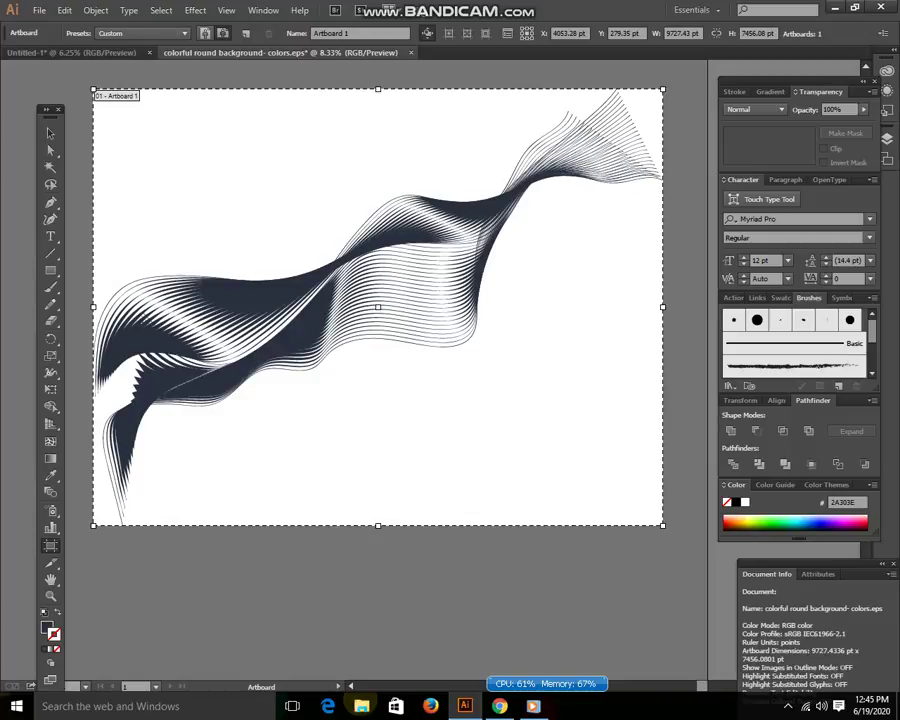
pyautogui.moveTo(378, 525); pyautogui.dragTo(378, 372)
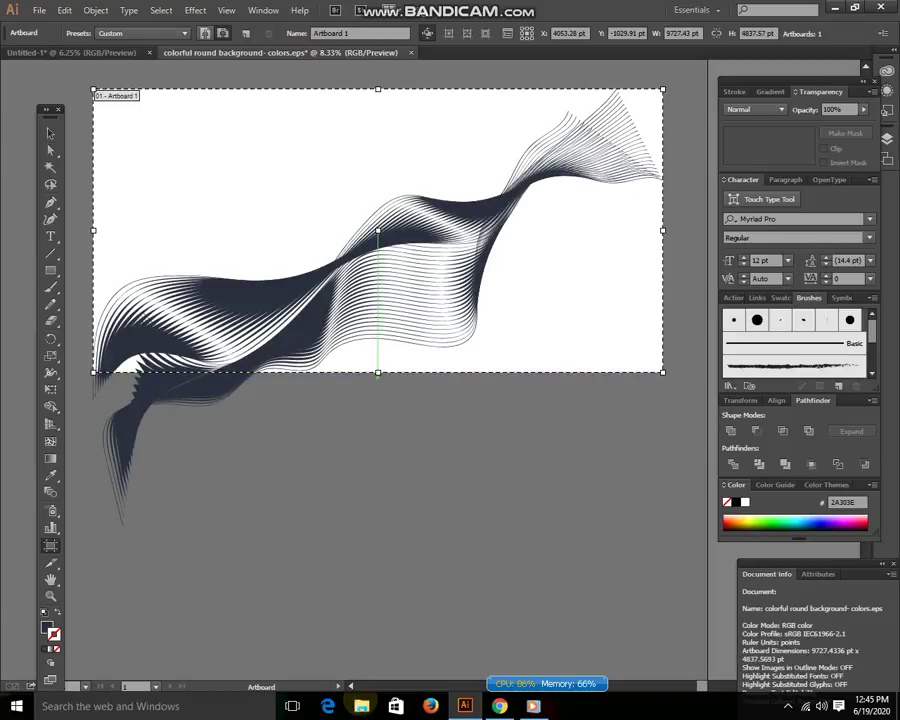
pyautogui.moveTo(378, 372); pyautogui.dragTo(378, 480)
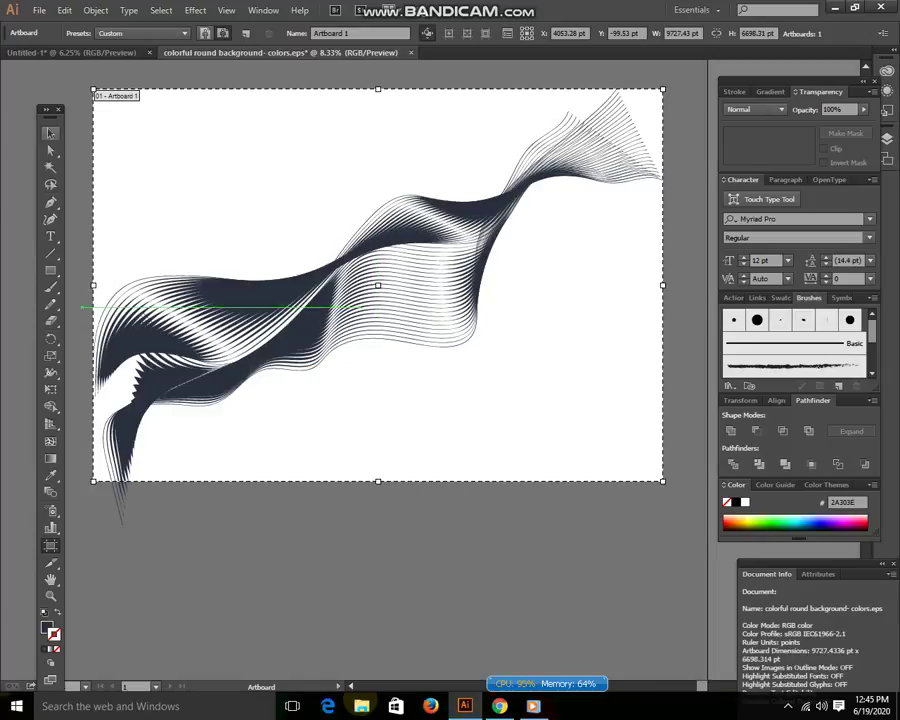
pyautogui.press('Escape')
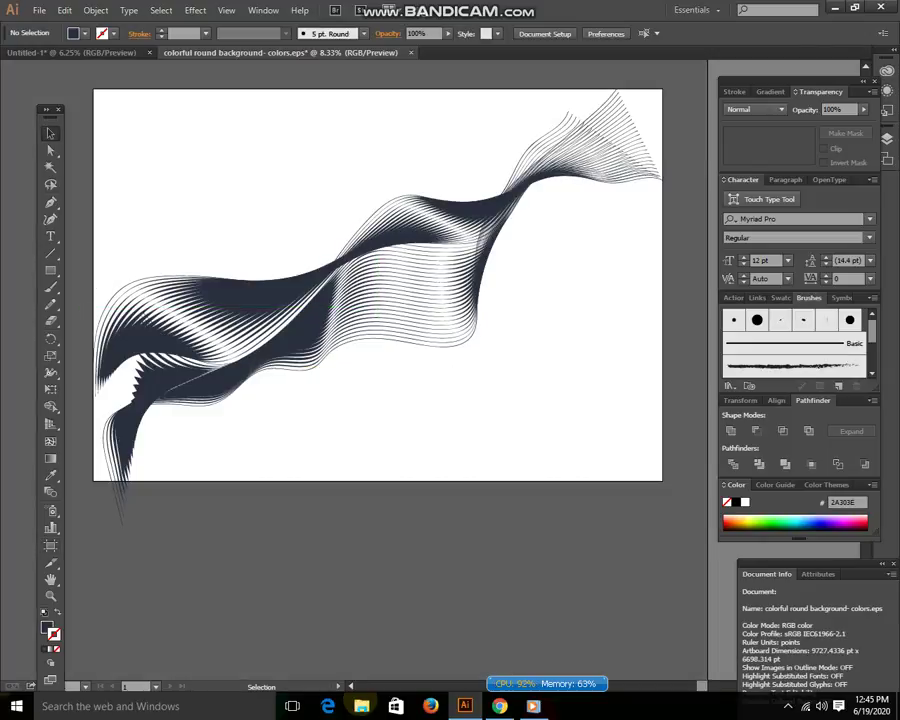
# Step: Enlarge the wave blend from its corner past the artboard
pyautogui.moveTo(342, 131); pyautogui.dragTo(559, 352)
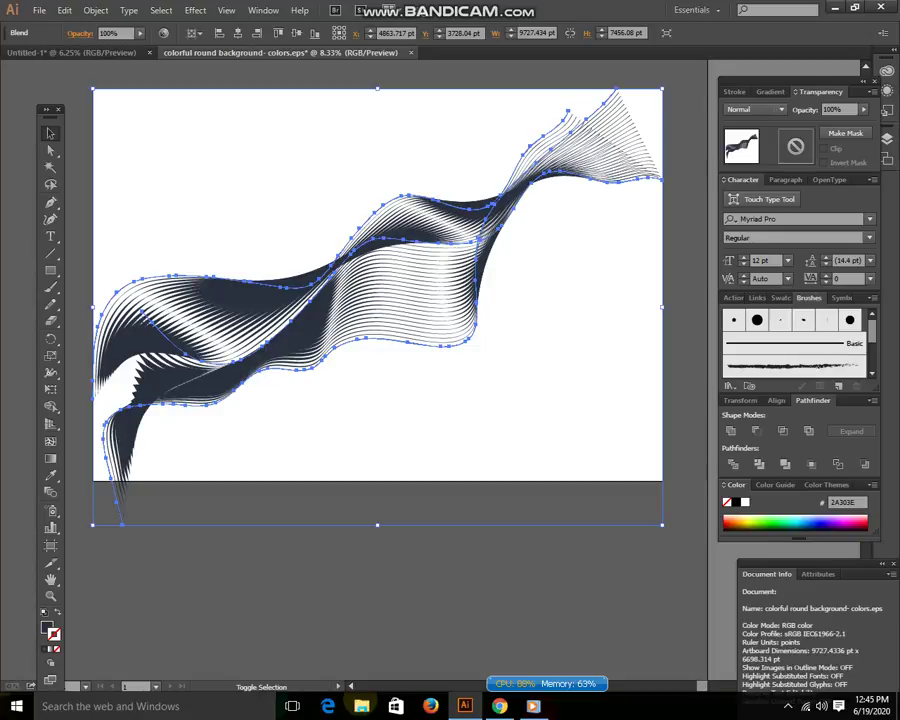
pyautogui.moveTo(662, 88); pyautogui.dragTo(686, 197)
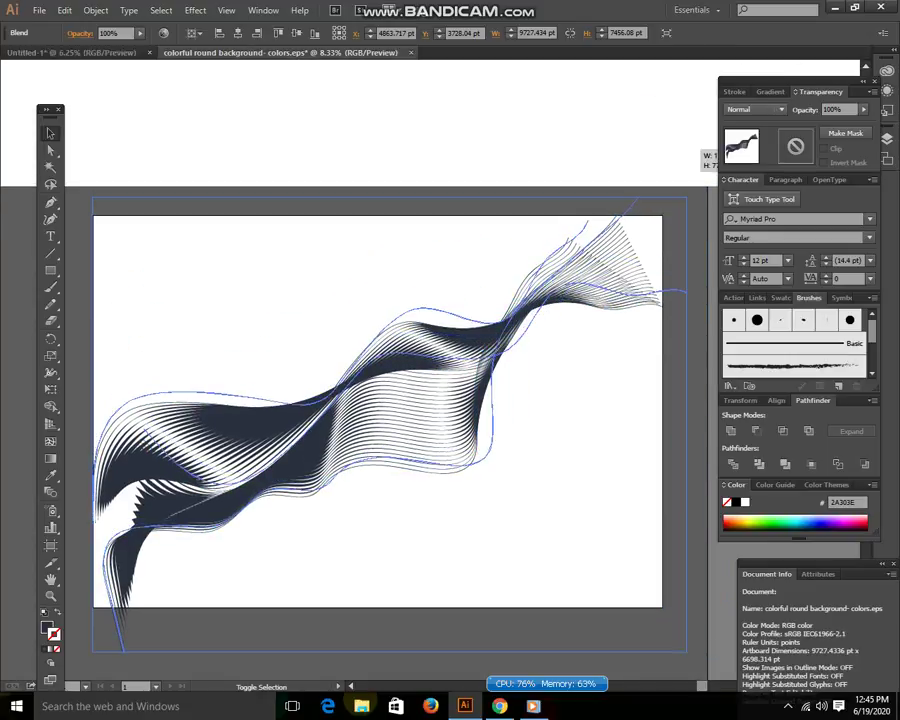
pyautogui.moveTo(698, 150); pyautogui.dragTo(700, 165)
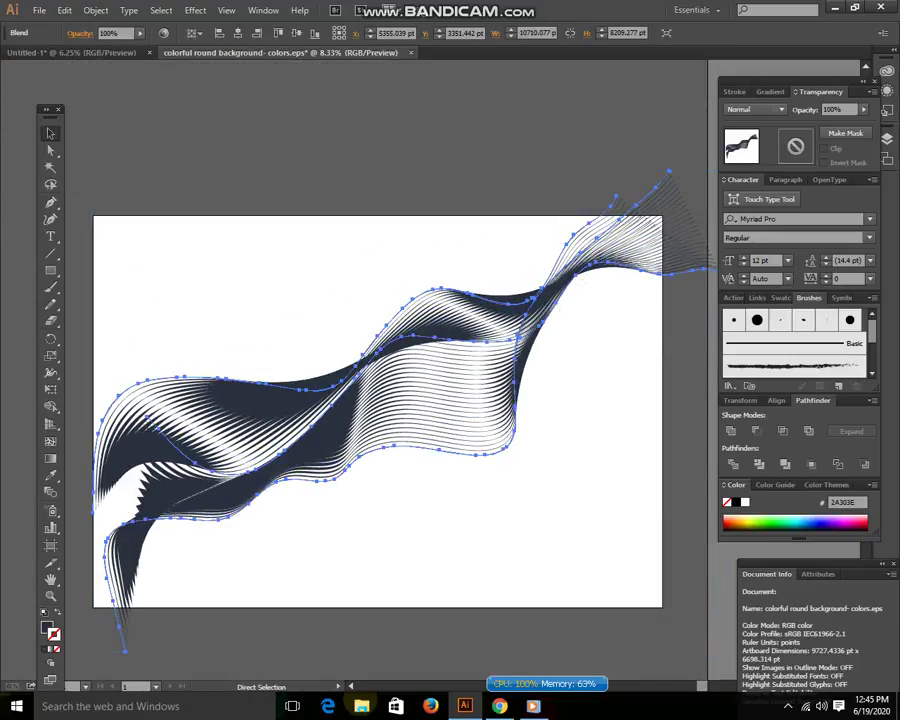
pyautogui.hotkey('ctrl', '-')
pyautogui.hotkey('ctrl', '-')
pyautogui.hotkey('ctrl', '-')
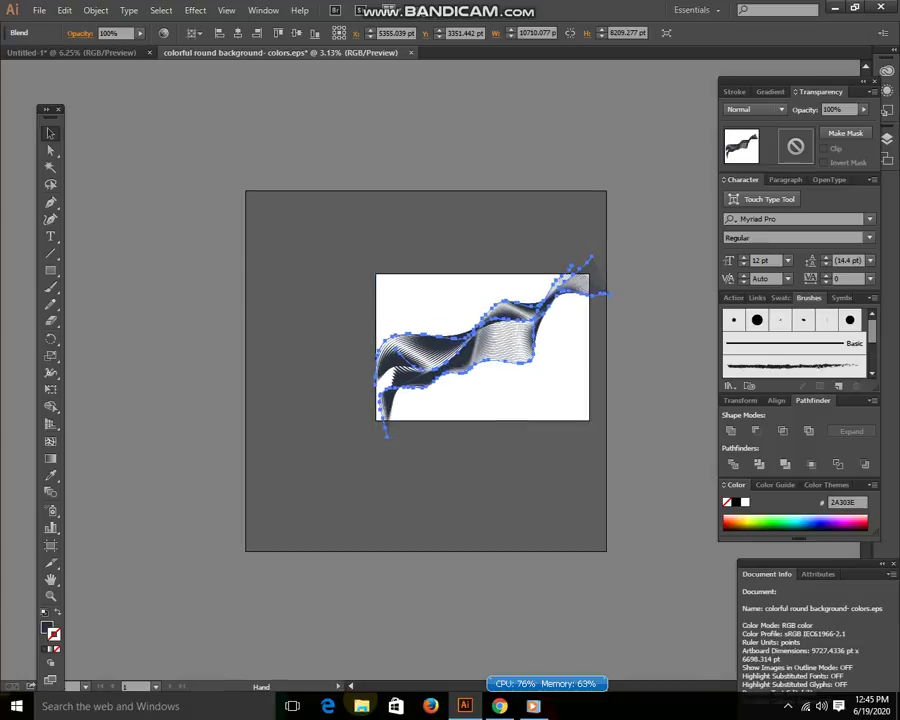
pyautogui.moveTo(480, 370); pyautogui.dragTo(410, 389)
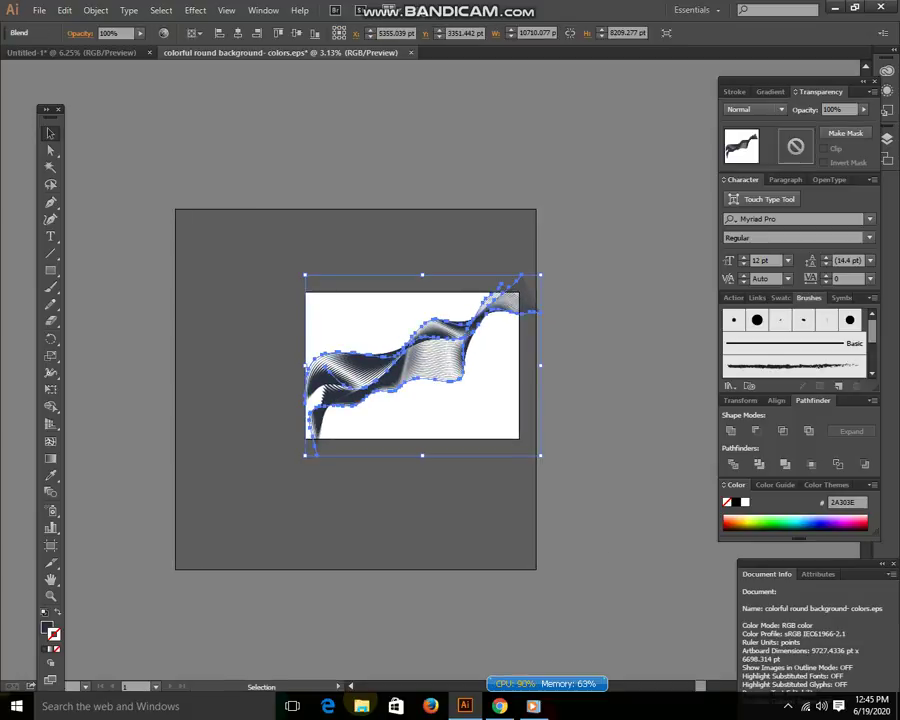
# Step: Shrink the wave blend proportionally around its centre
pyautogui.hotkey('ctrl', 'shift', 'a')
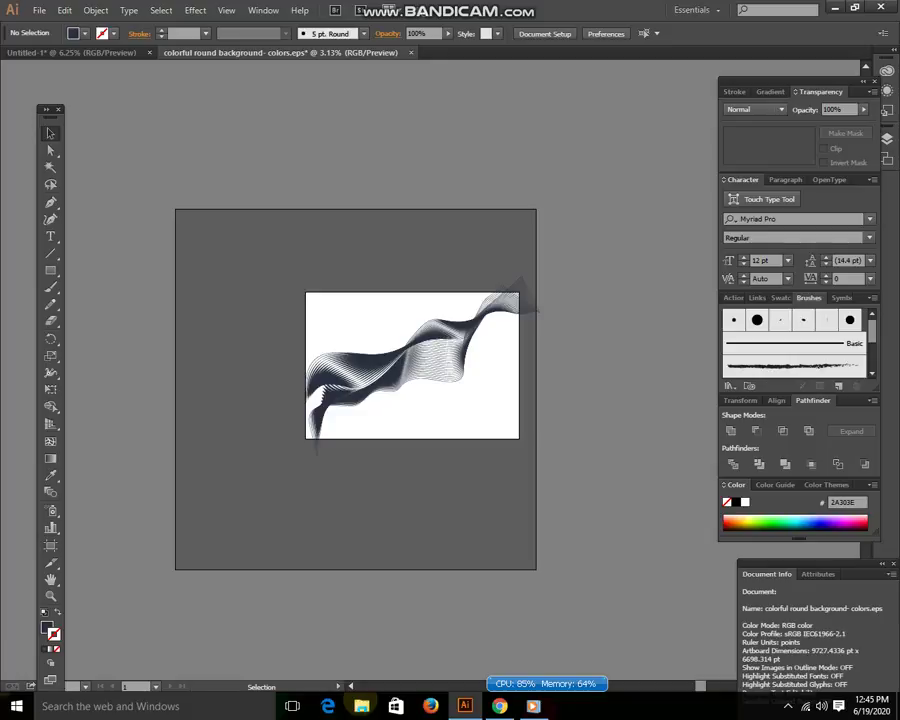
pyautogui.hotkey('ctrl', 'a')
pyautogui.press('shift')
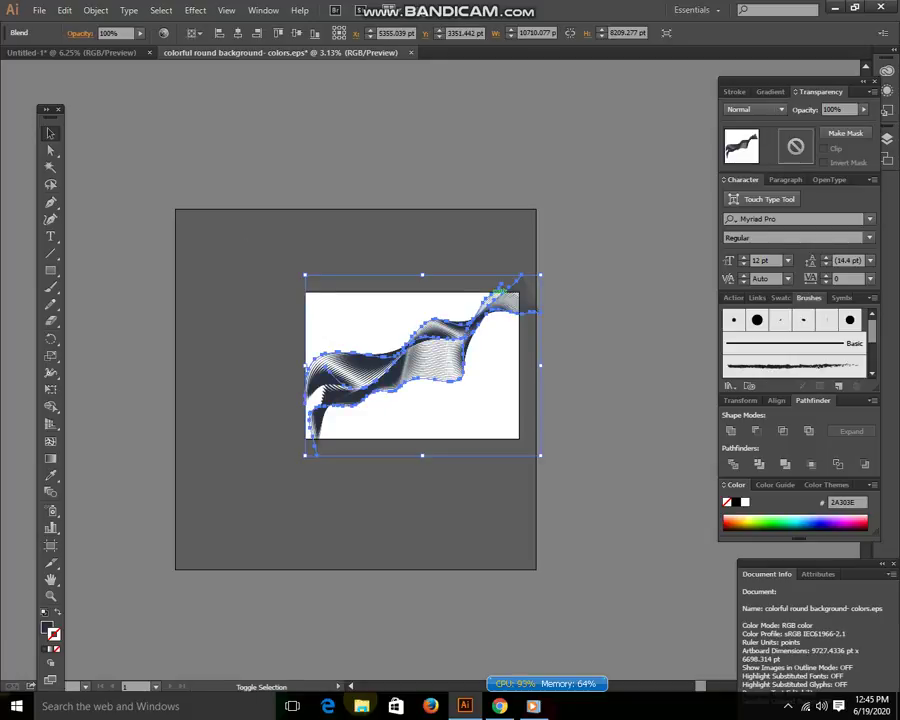
pyautogui.moveTo(540, 275); pyautogui.dragTo(497, 309)
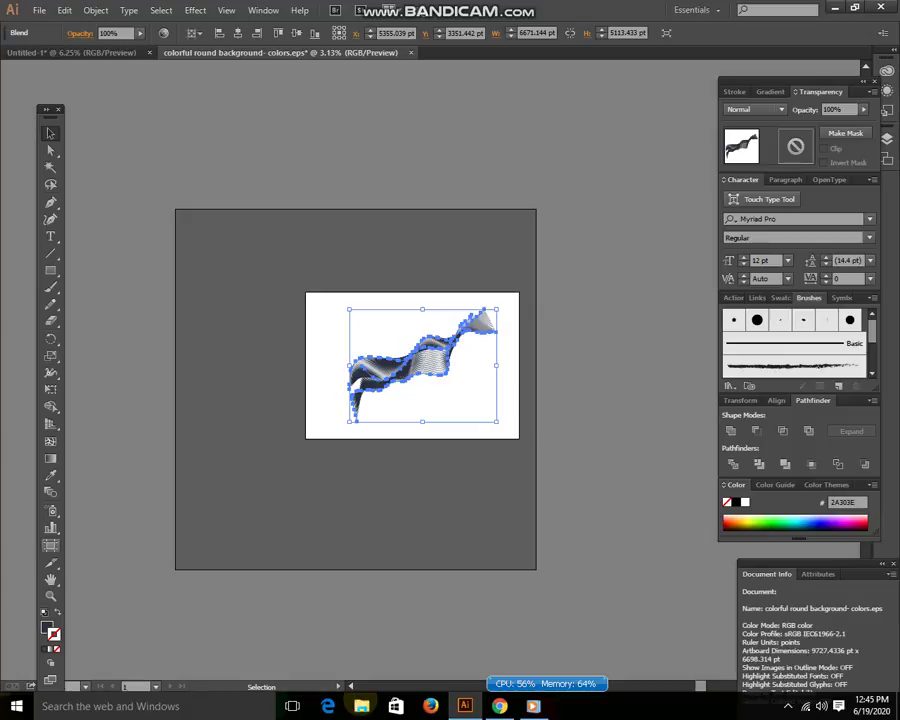
# Step: Fit the artboard to the selected blend and shift it left
pyautogui.hotkey('shift', 'o')
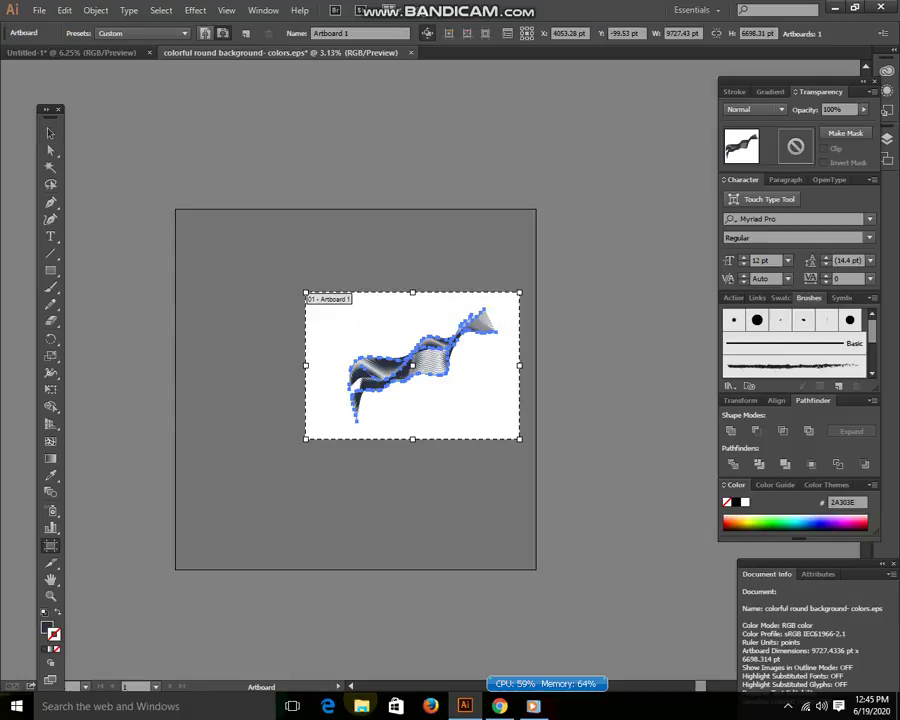
pyautogui.click(140, 33)
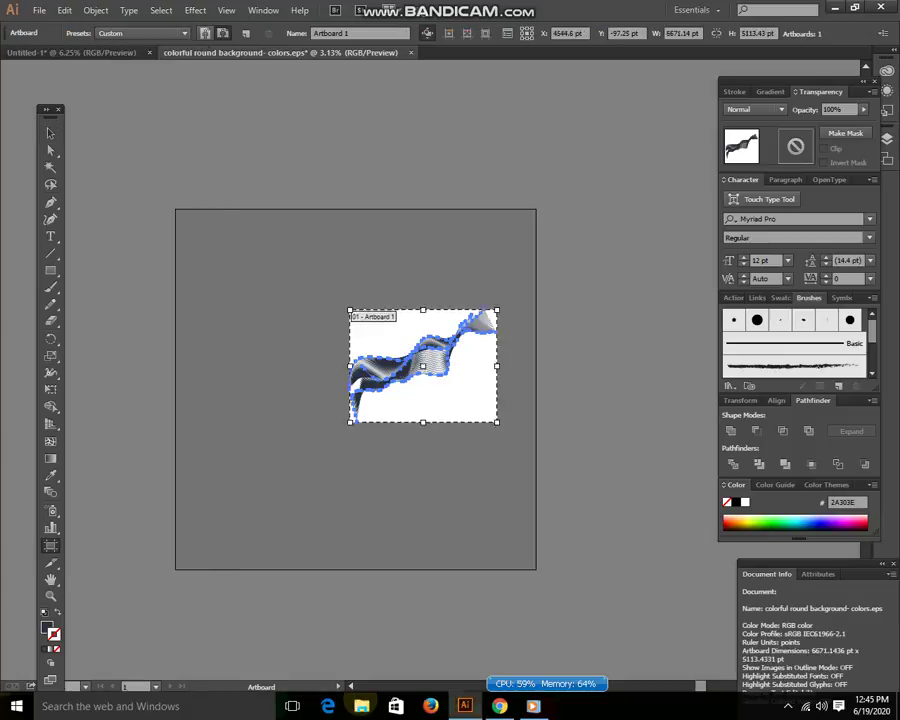
pyautogui.click(130, 77)
pyautogui.moveTo(496, 410)
pyautogui.mouseDown()
pyautogui.moveTo(403, 412)
pyautogui.moveTo(410, 405)
pyautogui.mouseUp()
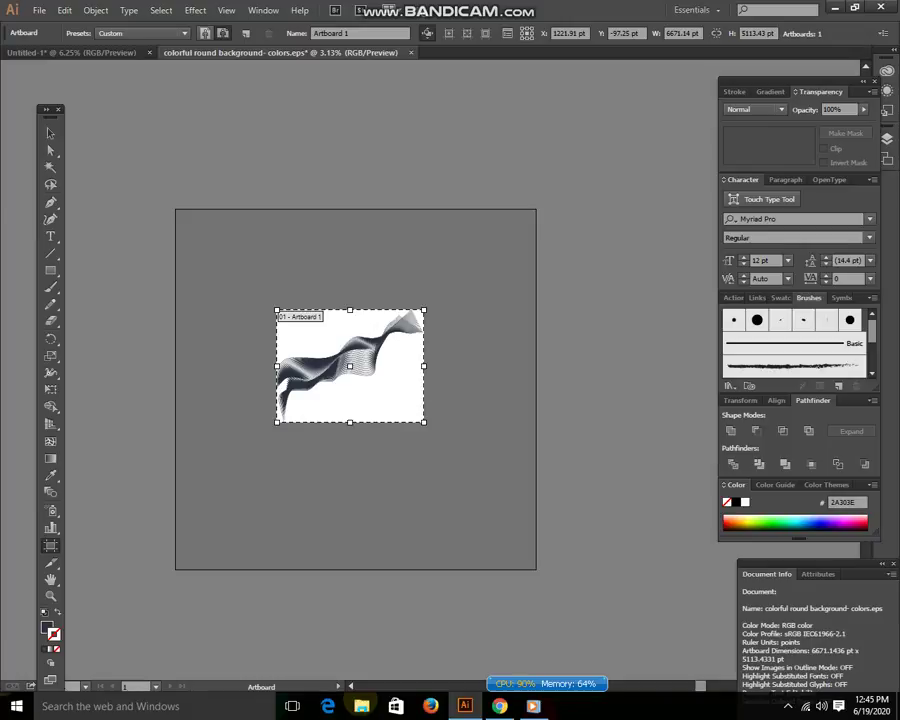
# Step: Recentre the view on the artboard and select the wave blend
pyautogui.hotkey('ctrl', '+')
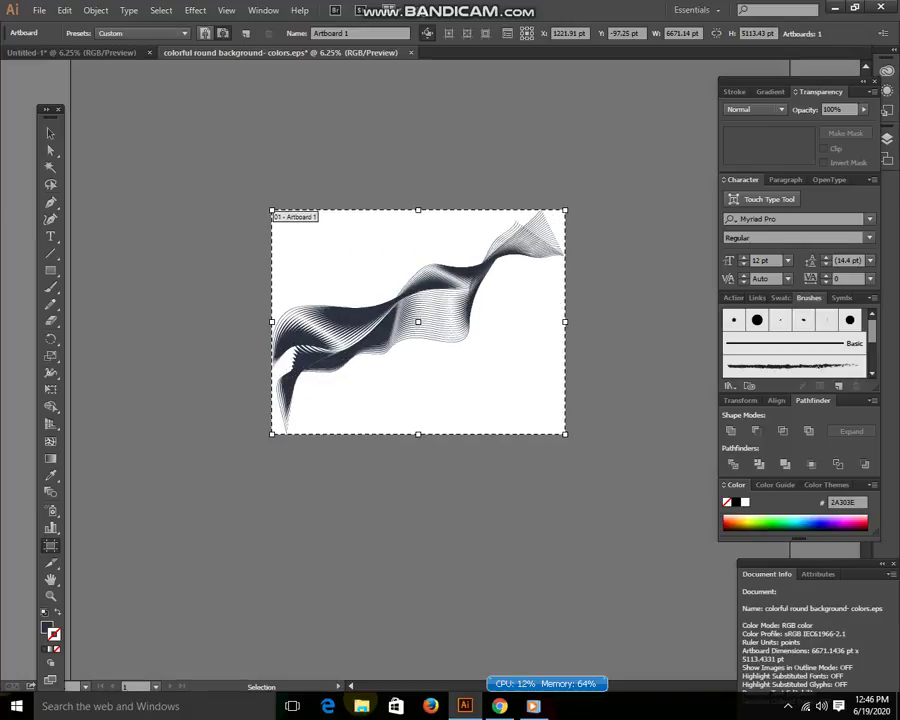
pyautogui.hotkey('ctrl', '+')
pyautogui.scroll(3, 380, 300)
pyautogui.hscroll(2, 380, 300)
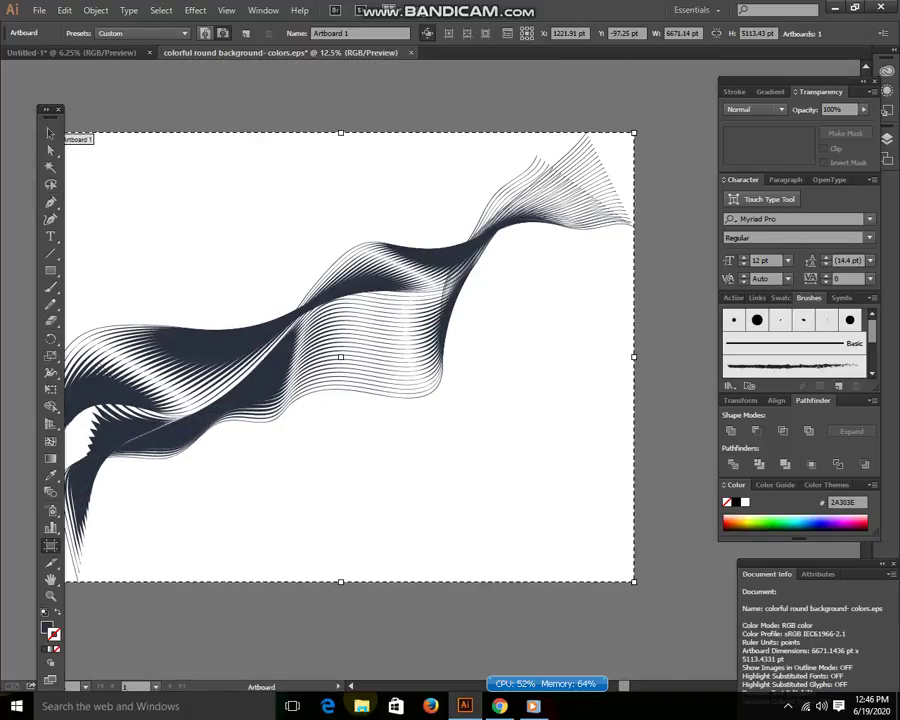
pyautogui.press('z')
pyautogui.hotkey('ctrl', '-')
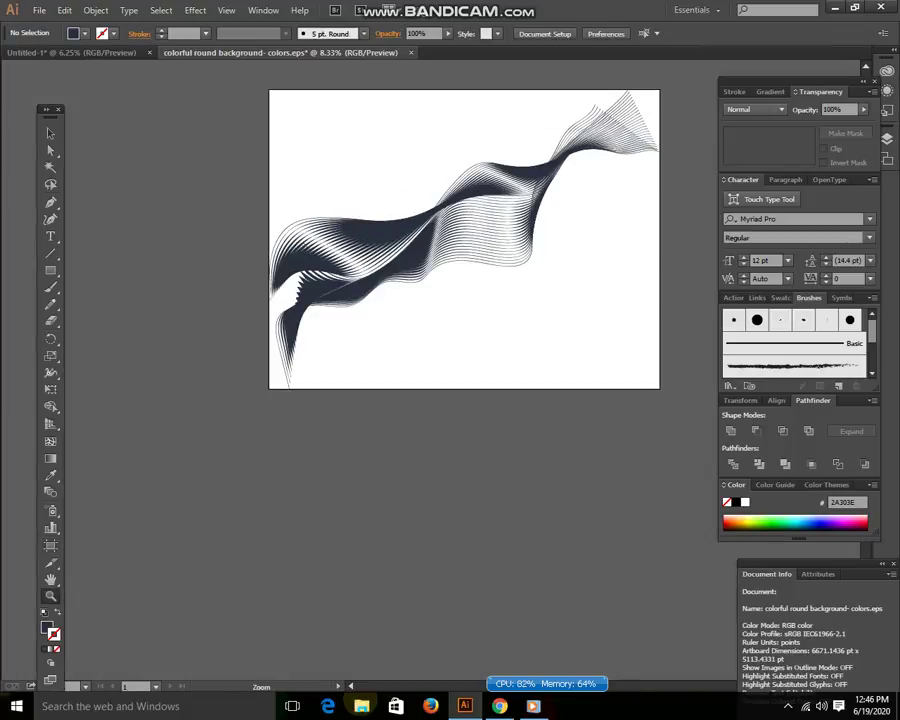
pyautogui.moveTo(405, 297); pyautogui.dragTo(325, 312)
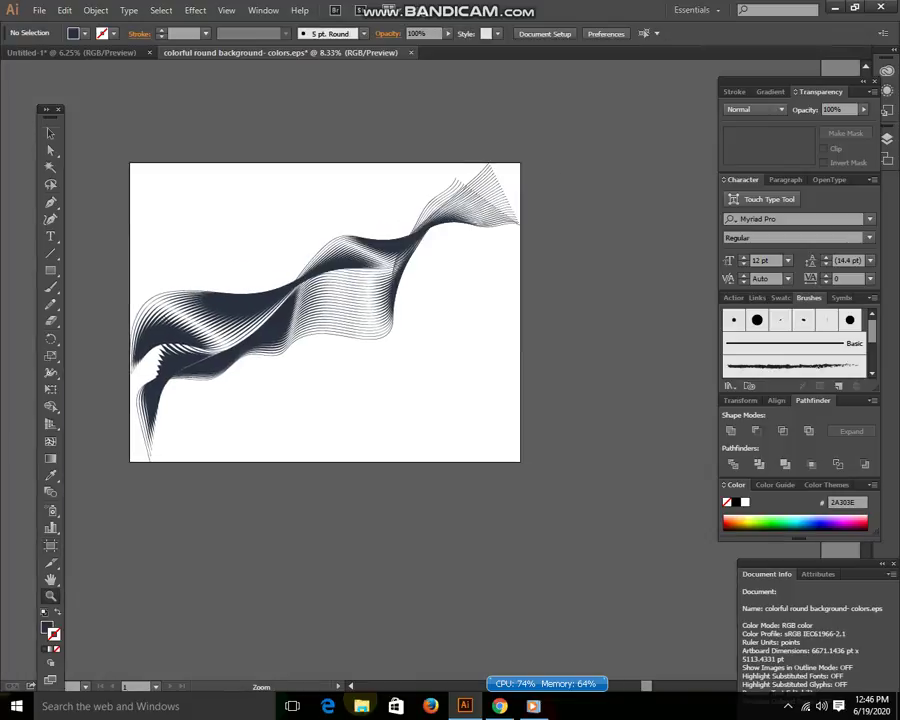
pyautogui.press('v')
pyautogui.moveTo(271, 211); pyautogui.dragTo(438, 392)
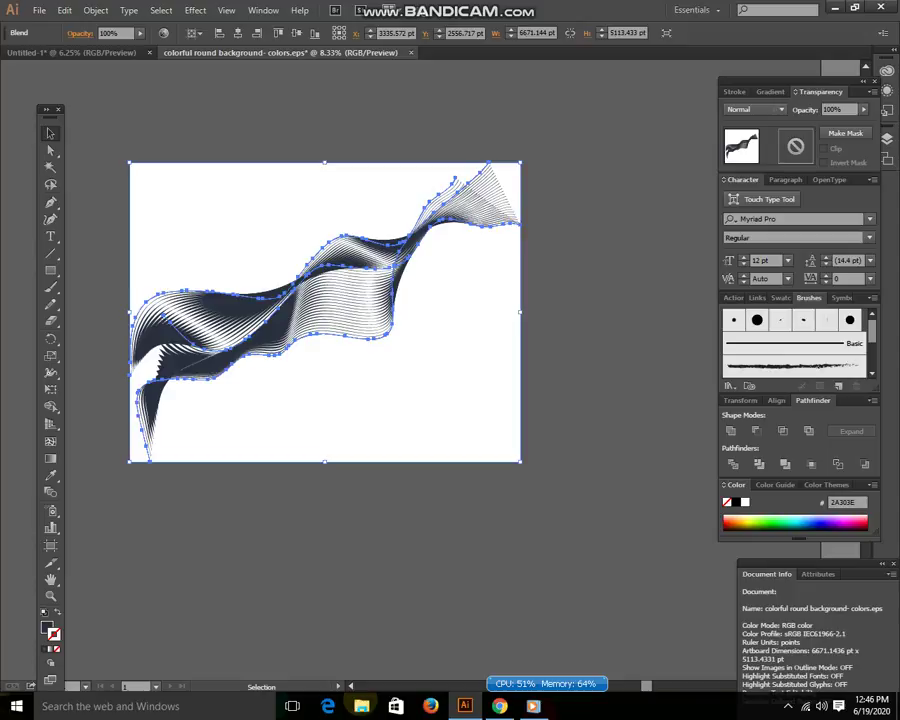
pyautogui.hotkey('ctrl', 'shift', 'a')
pyautogui.hotkey('ctrl', 'a')
# Step: Scale the wave blend up to about 8280 × 5929 pt, overflowing the artboard edges
pyautogui.moveTo(520, 163); pyautogui.dragTo(613, 115)
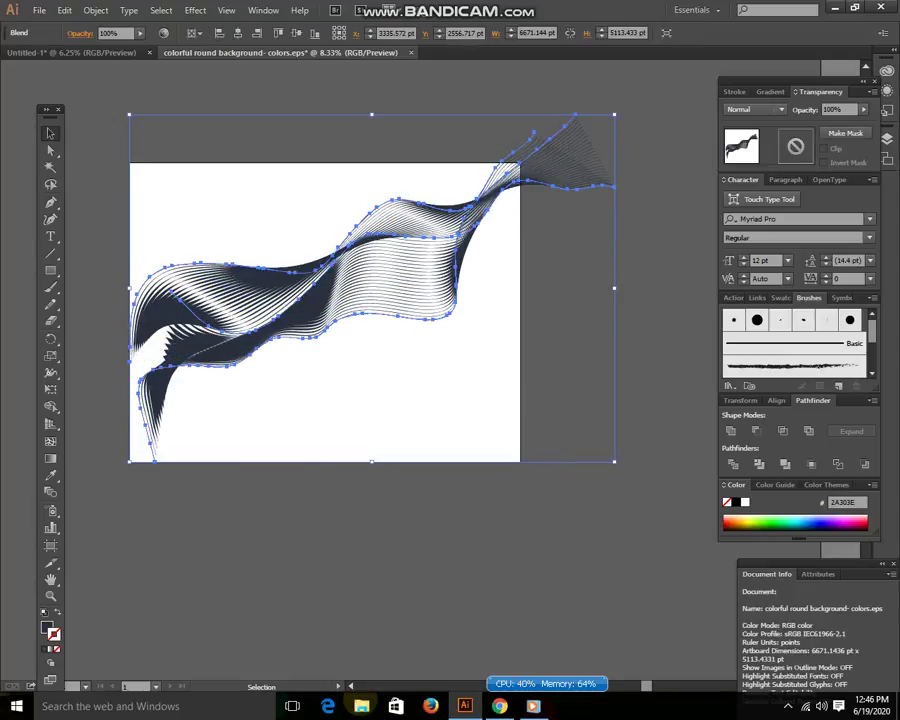
pyautogui.moveTo(291, 315); pyautogui.dragTo(244, 368)
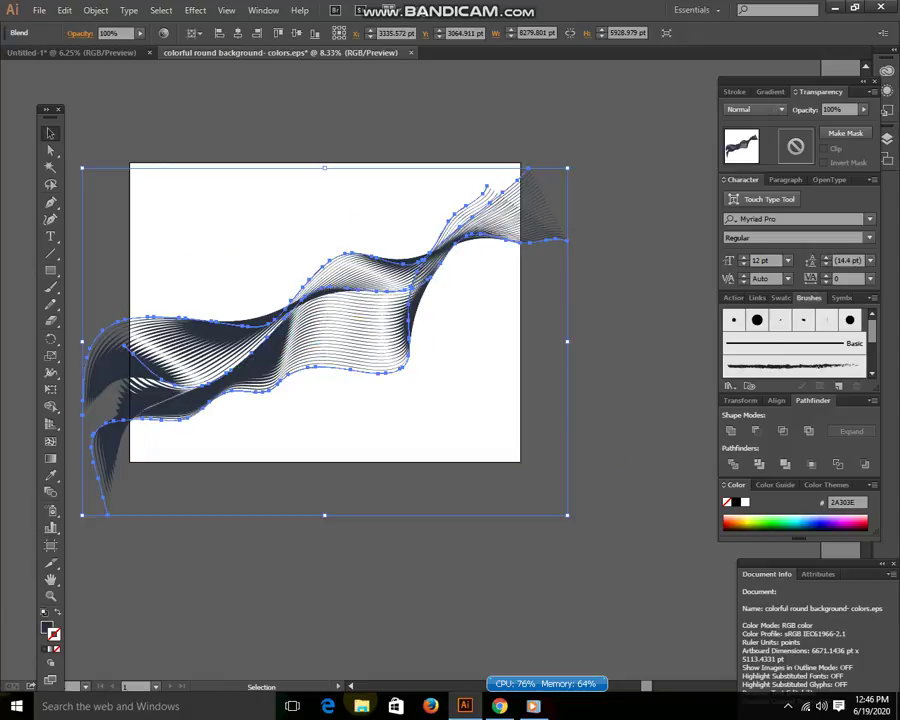
pyautogui.hotkey('ctrl', 'z')
pyautogui.hotkey('ctrl', 'shift', 'a')
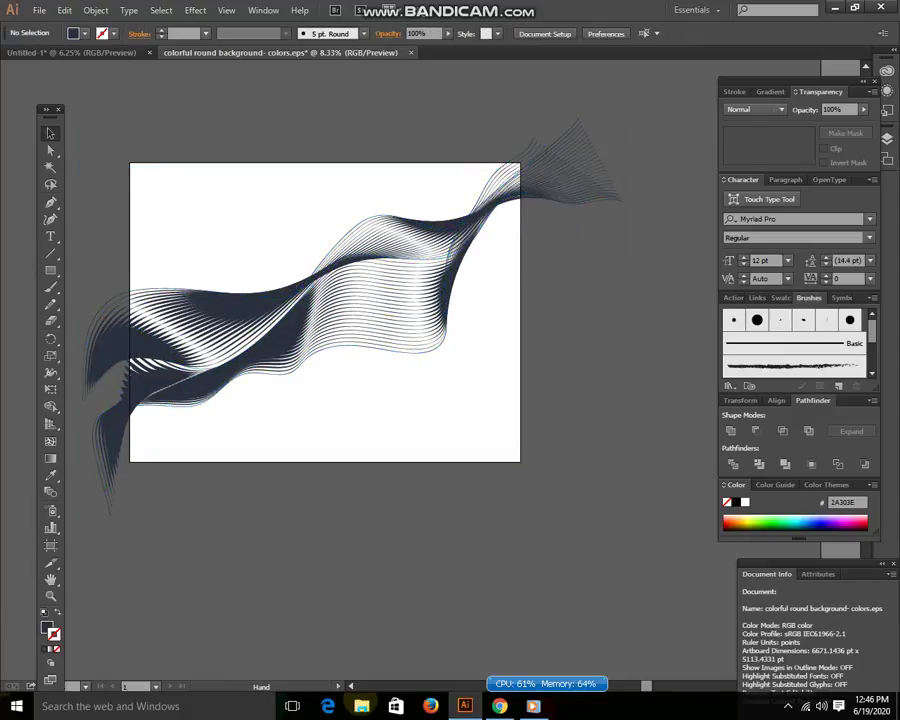
pyautogui.hotkey('ctrl', 'a')
pyautogui.hotkey('ctrl', 'shift', 'a')
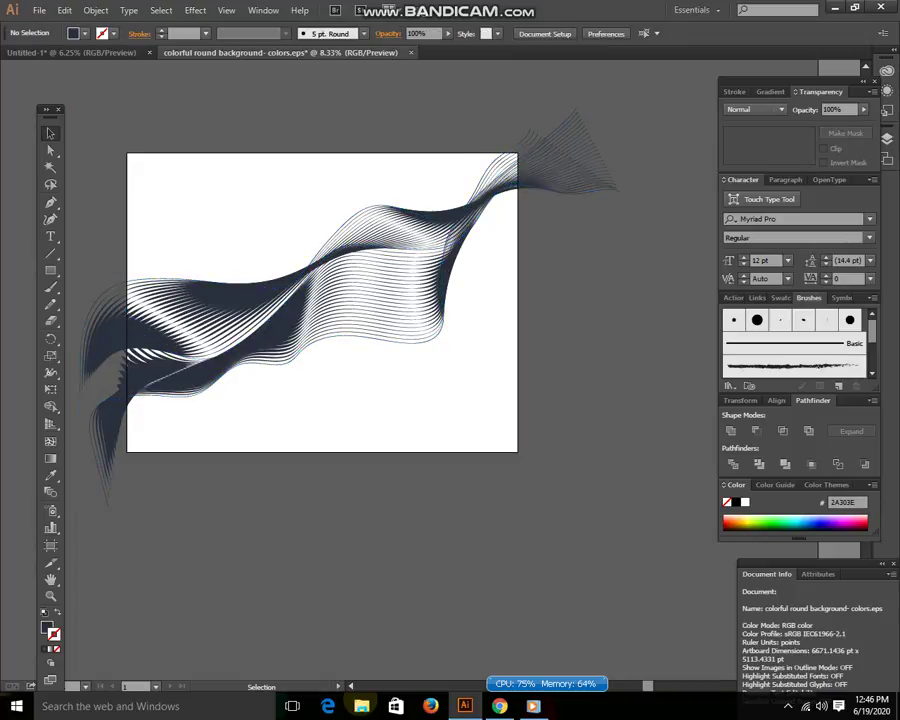
# Step: Draw an artboard-sized #2A303E rectangle over the wave and make a clipping mask
pyautogui.click(50, 270)
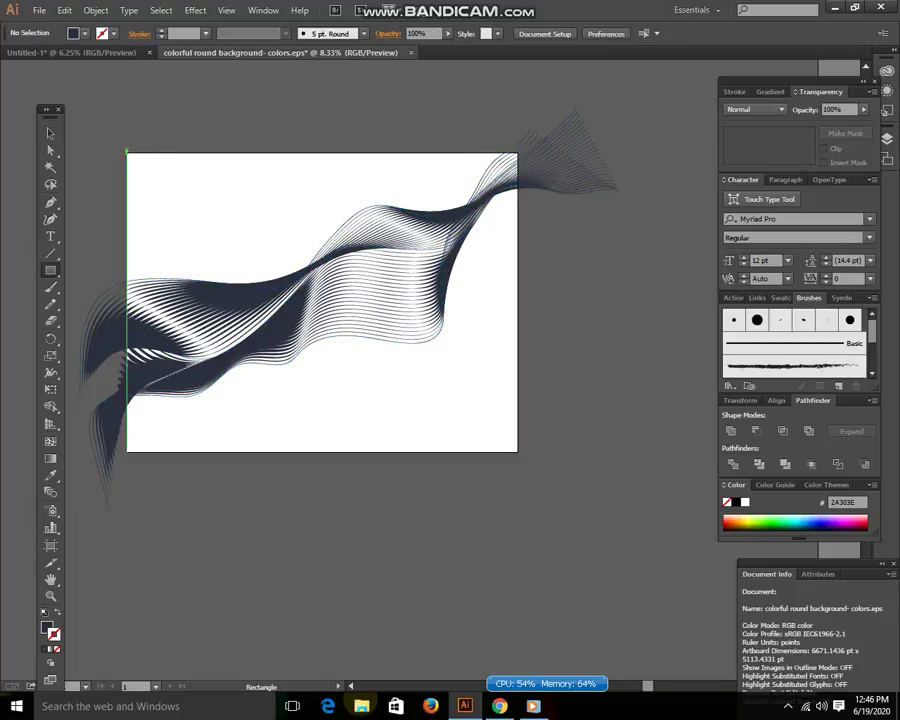
pyautogui.moveTo(127, 153); pyautogui.dragTo(518, 451)
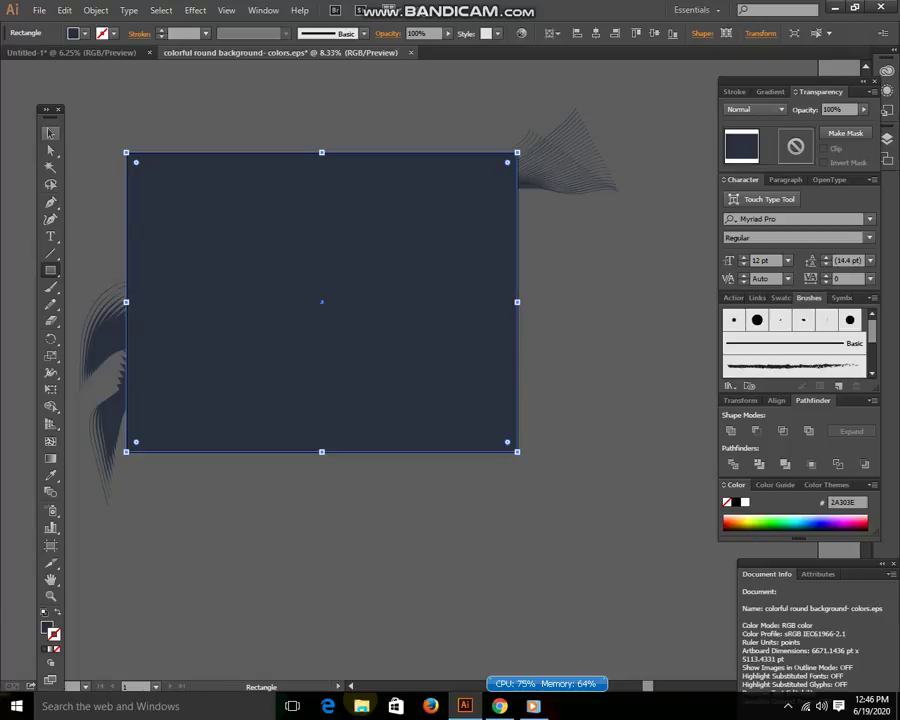
pyautogui.press('v')
pyautogui.hotkey('ctrl', 'a')
pyautogui.rightClick(352, 330)
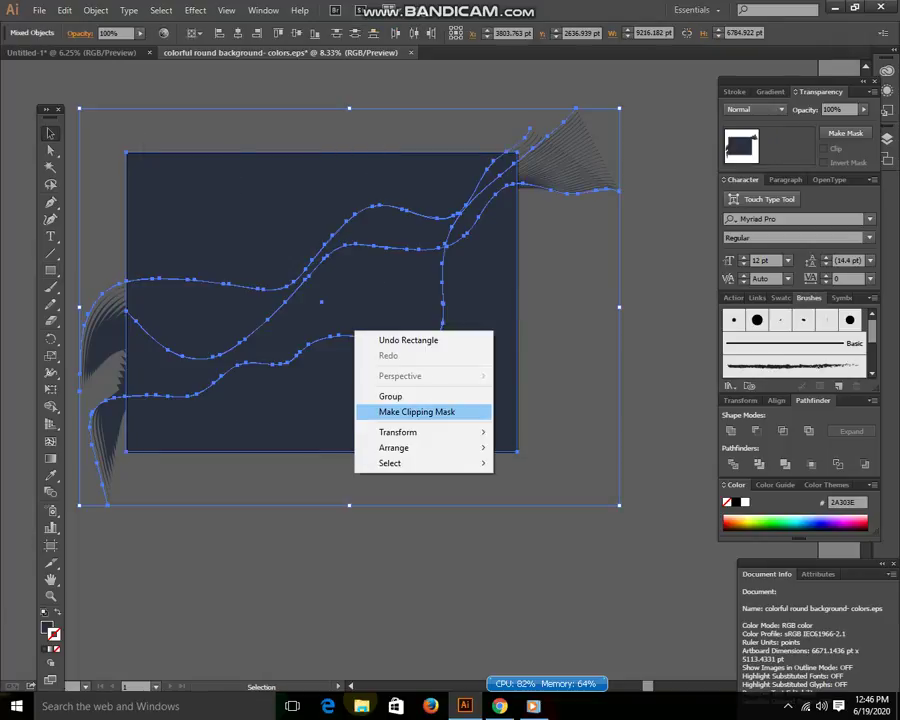
pyautogui.click(420, 411)
# Step: Check the clipped group, then undo back to before the clipping mask
pyautogui.hotkey('ctrl', 'shift', 'a')
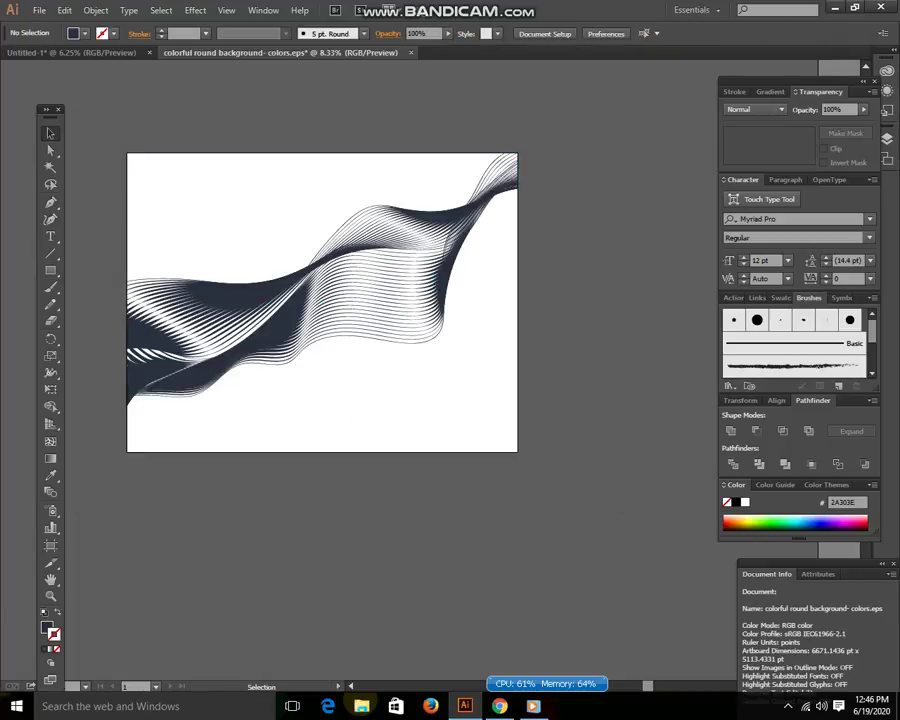
pyautogui.moveTo(88, 107); pyautogui.dragTo(366, 319)
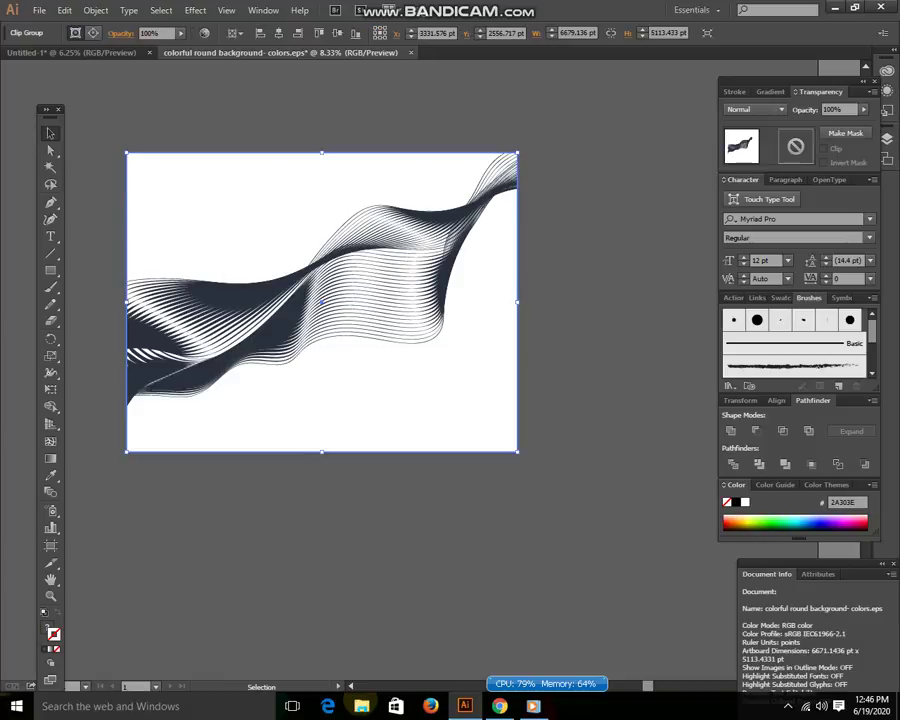
pyautogui.hotkey('ctrl', 'shift', 'a')
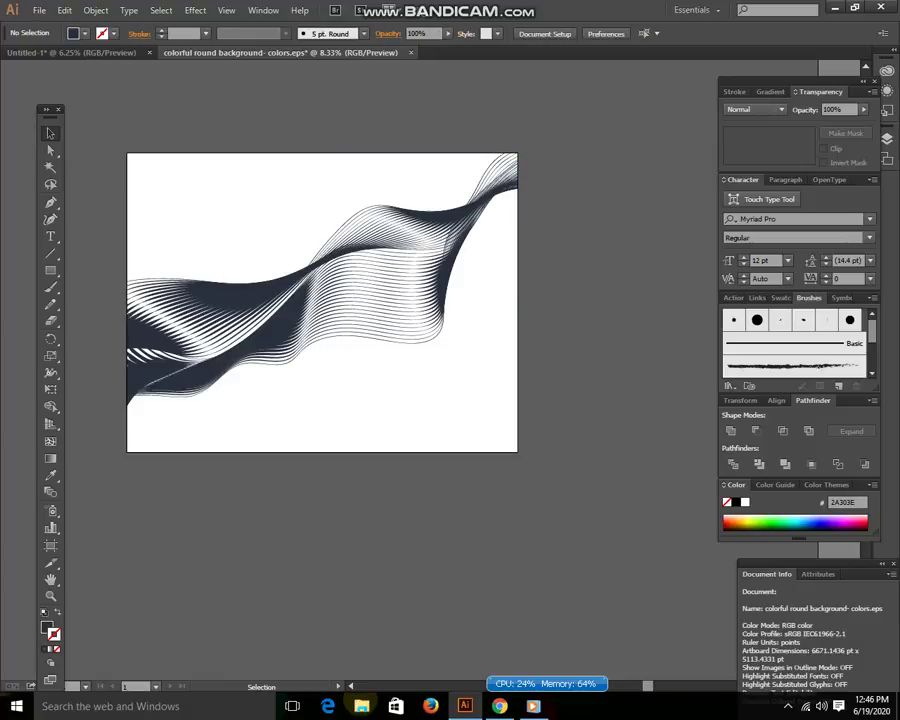
pyautogui.hotkey('ctrl', 'z')
pyautogui.hotkey('ctrl', 'z')
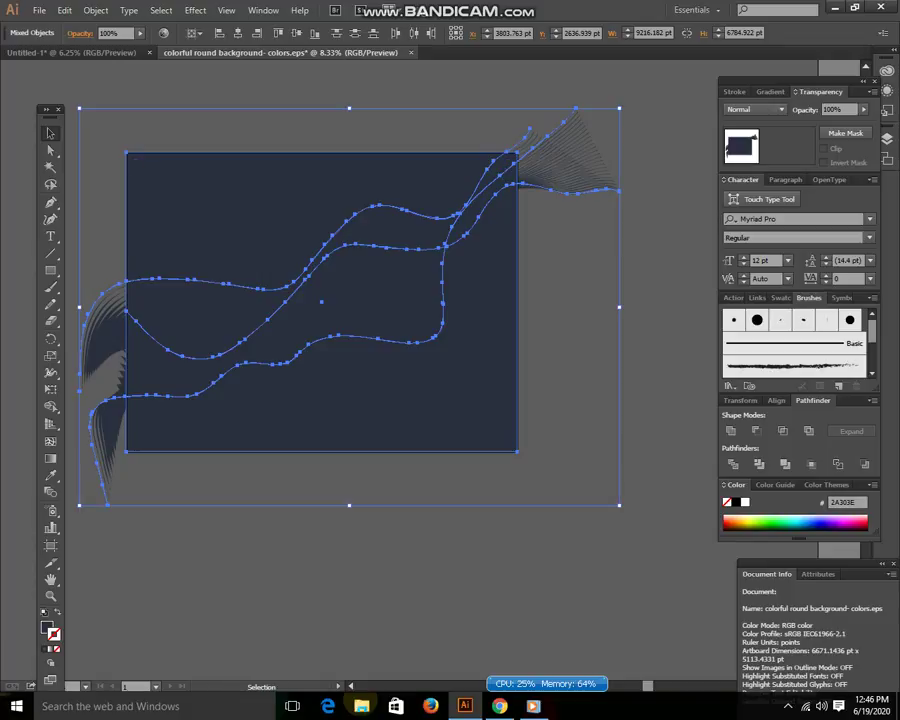
pyautogui.hotkey('ctrl', 'z')
pyautogui.hotkey('ctrl', 'z')
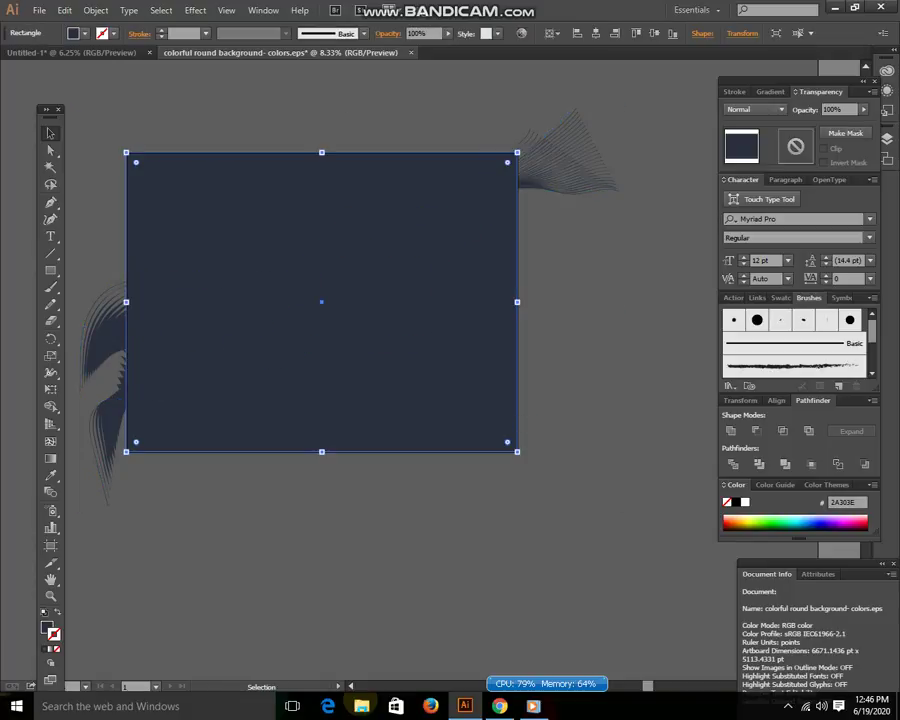
# Step: Try Lighten and Color Burn blending modes on the dark rectangle
pyautogui.rightClick(466, 393)
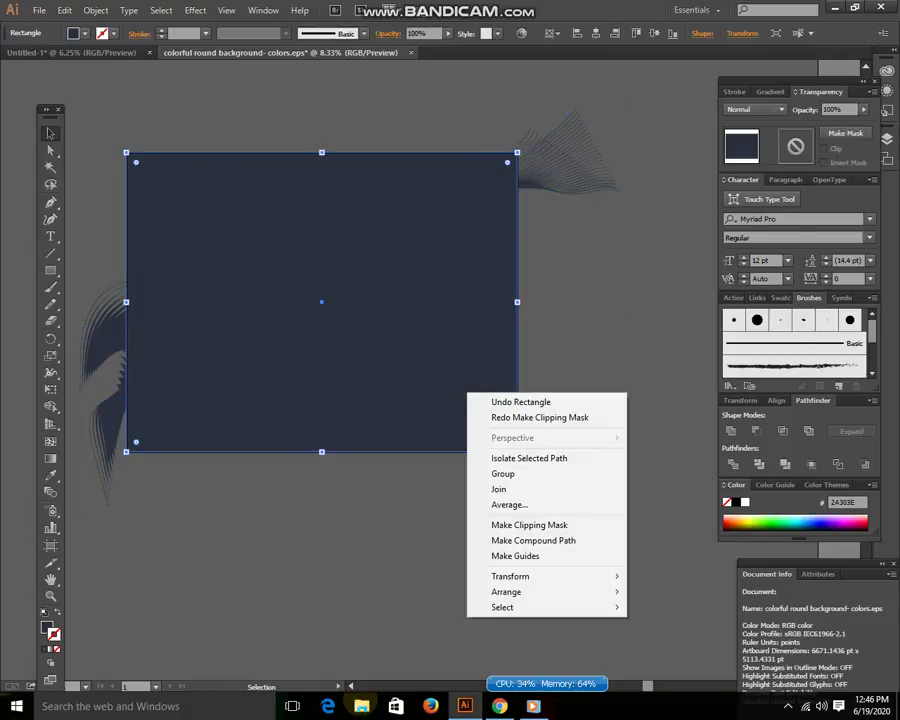
pyautogui.click(755, 109)
pyautogui.click(742, 190)
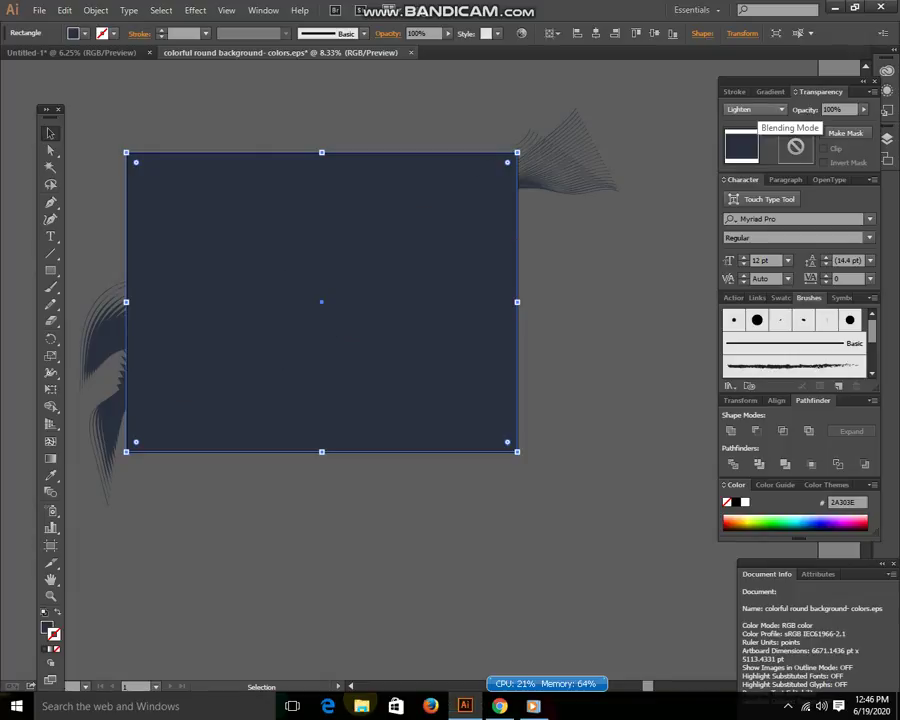
pyautogui.press('Up')
# Step: Remove the rectangle's stroke and fill it with red D4003E
pyautogui.click(796, 521)
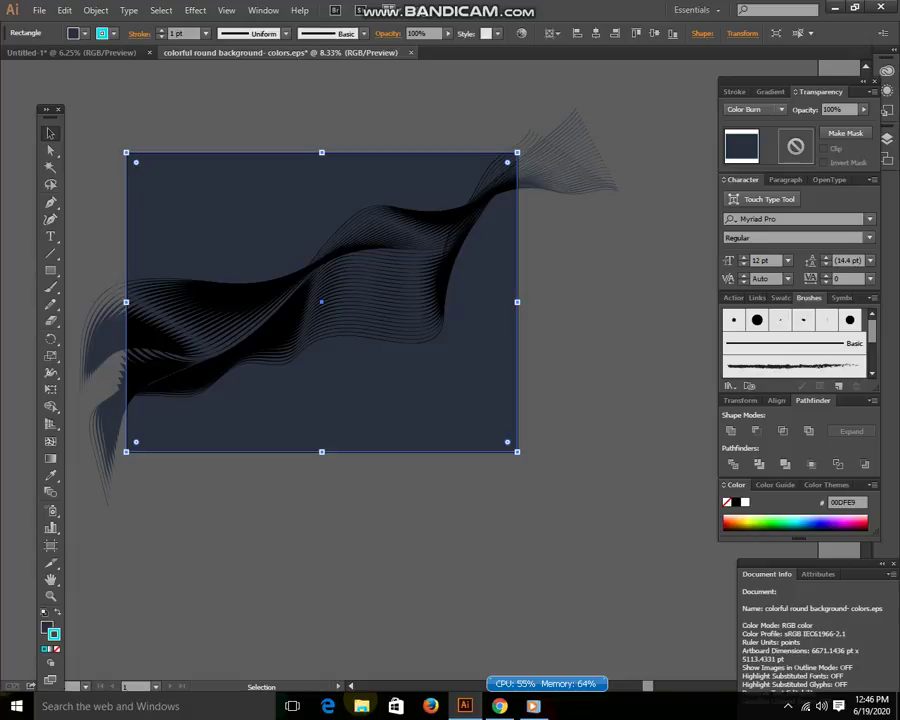
pyautogui.press('/')
pyautogui.press('x')
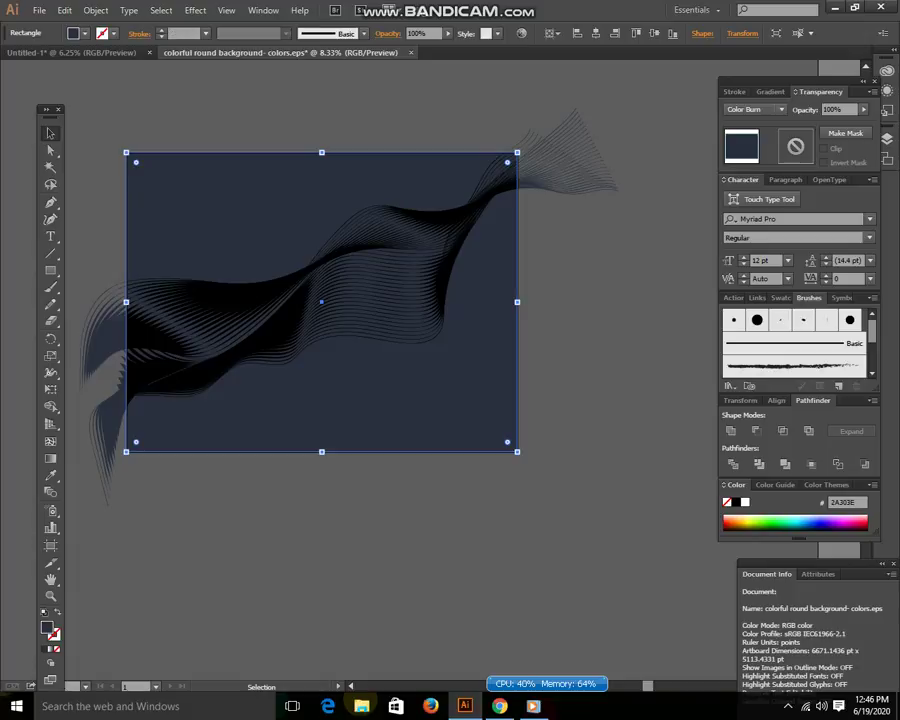
pyautogui.click(816, 517)
pyautogui.click(860, 527)
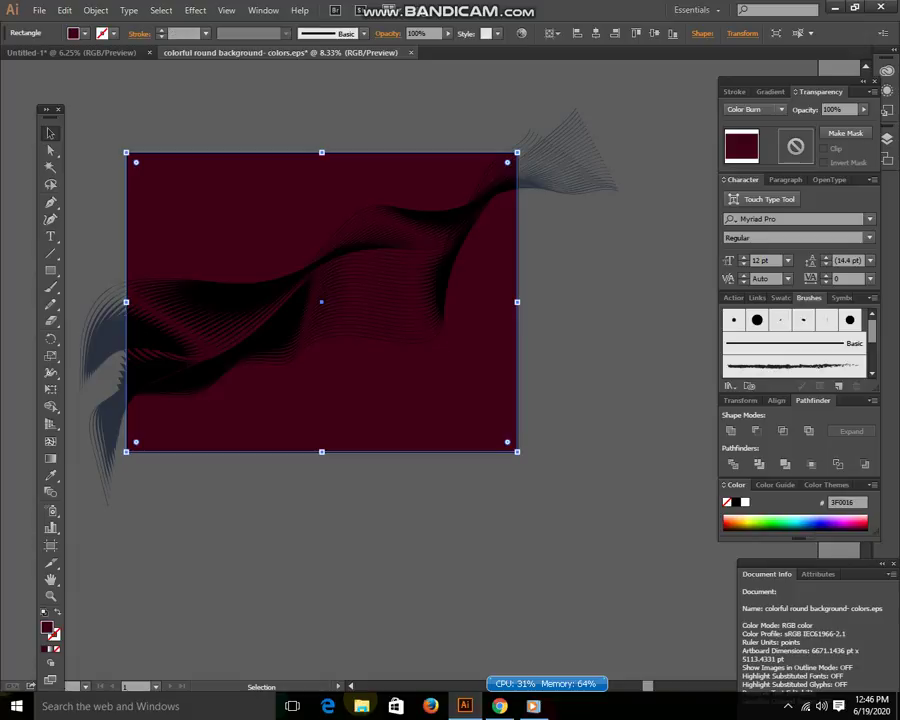
pyautogui.click(848, 519)
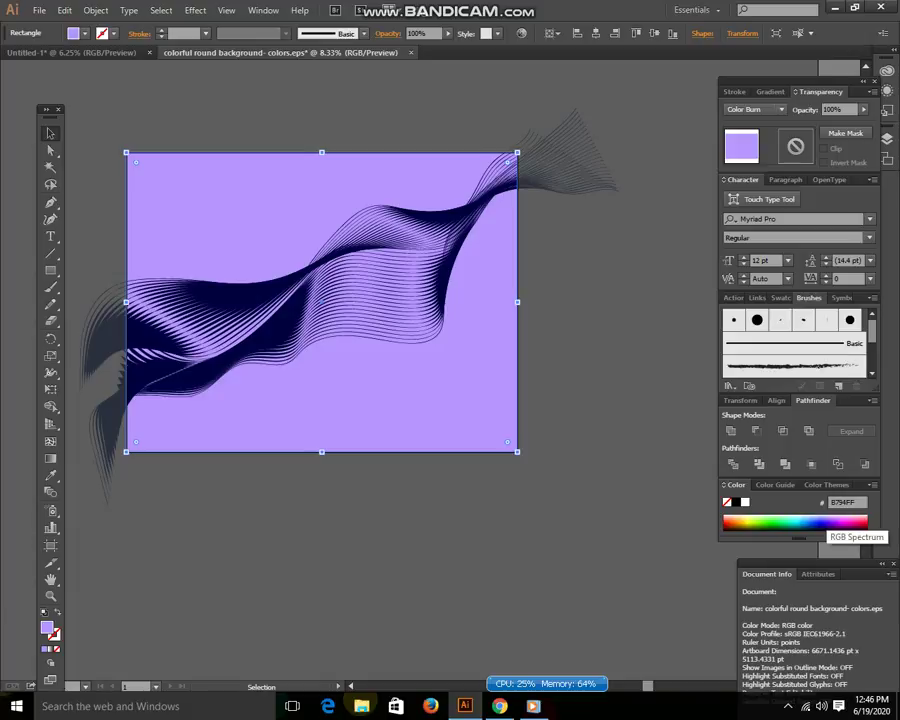
pyautogui.click(862, 524)
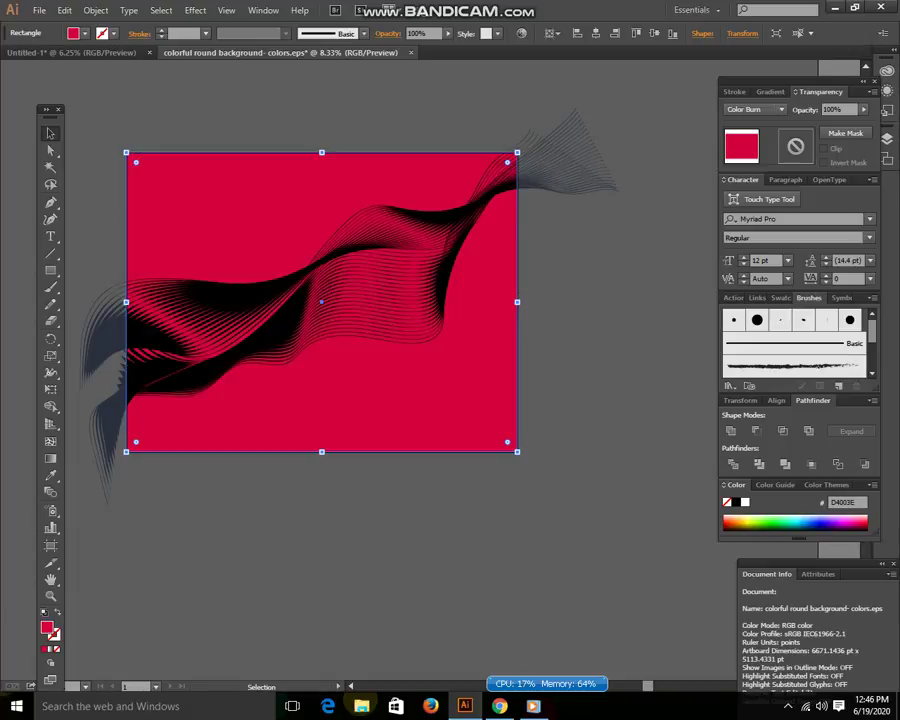
# Step: Set the red rectangle's blending mode to Hue
pyautogui.click(755, 109)
pyautogui.click(745, 227)
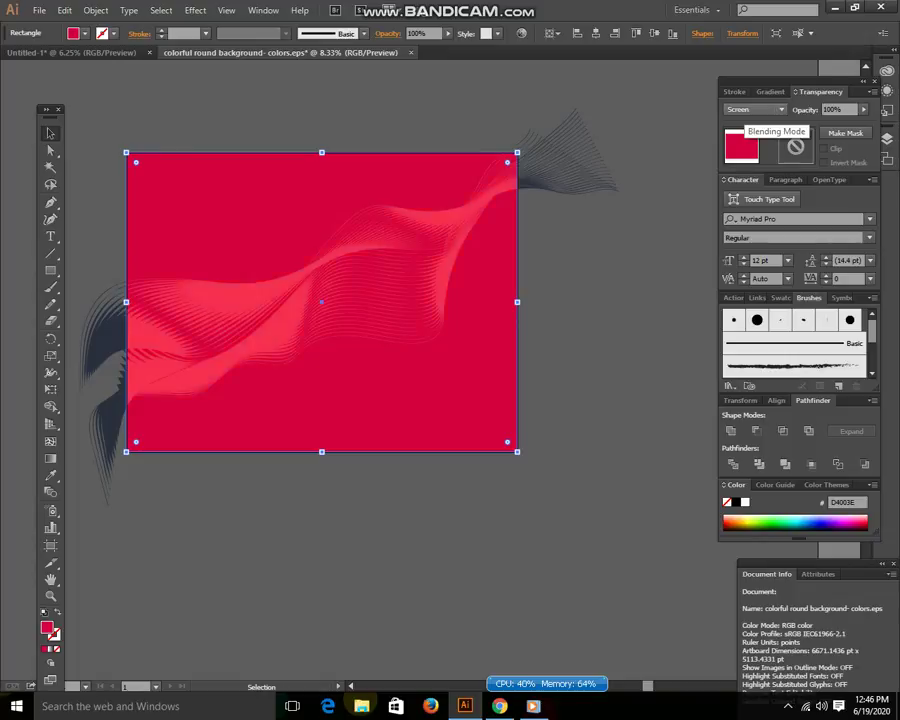
pyautogui.scroll(-2, 755, 109)
pyautogui.scroll(-2, 755, 109)
pyautogui.scroll(-2, 755, 109)
pyautogui.scroll(-2, 755, 109)
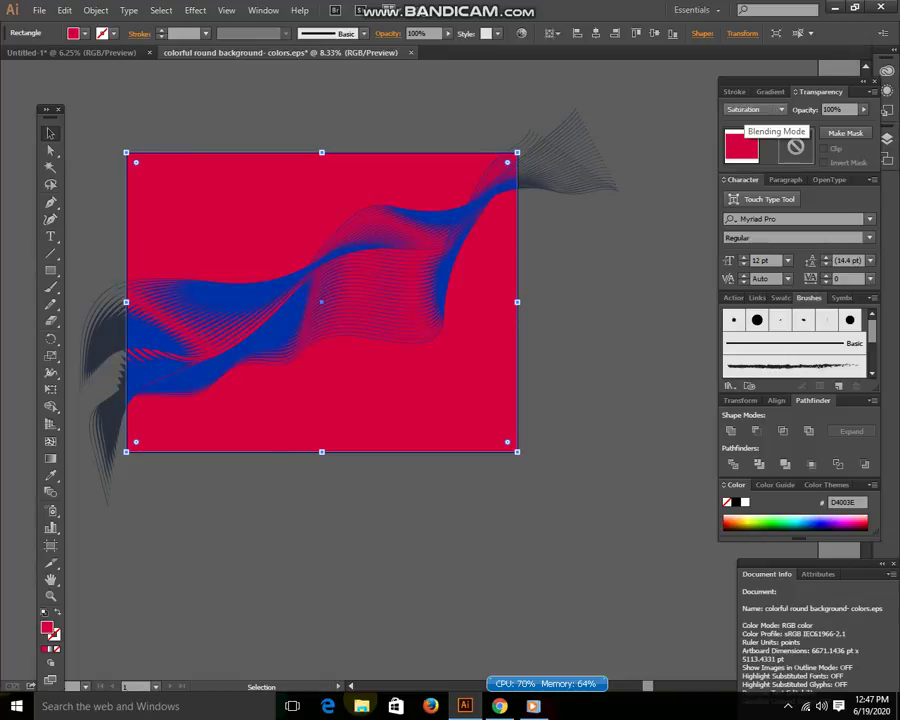
pyautogui.scroll(-2, 755, 109)
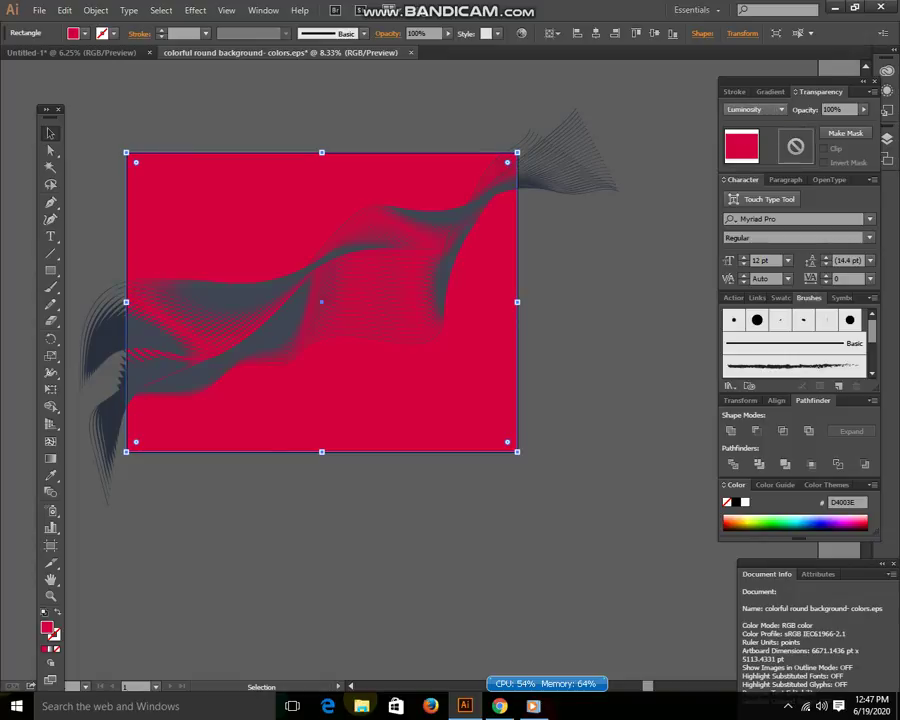
pyautogui.scroll(1, 755, 109)
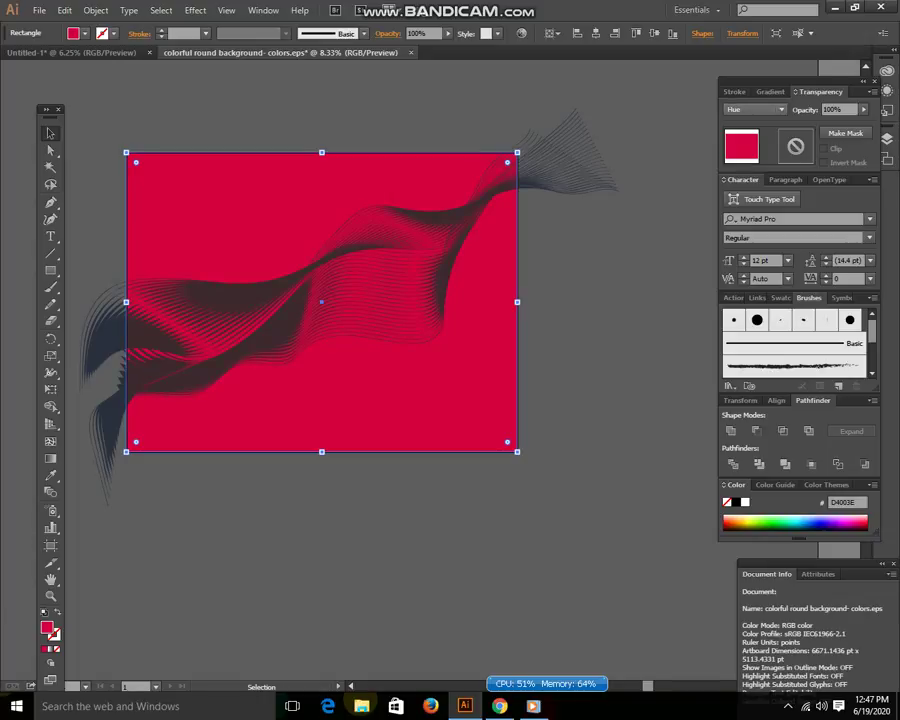
pyautogui.hotkey('ctrl', 'shift', 'a')
# Step: Widen the red rectangle, pulling its right side past the artboard and its left side outward
pyautogui.click(517, 303)
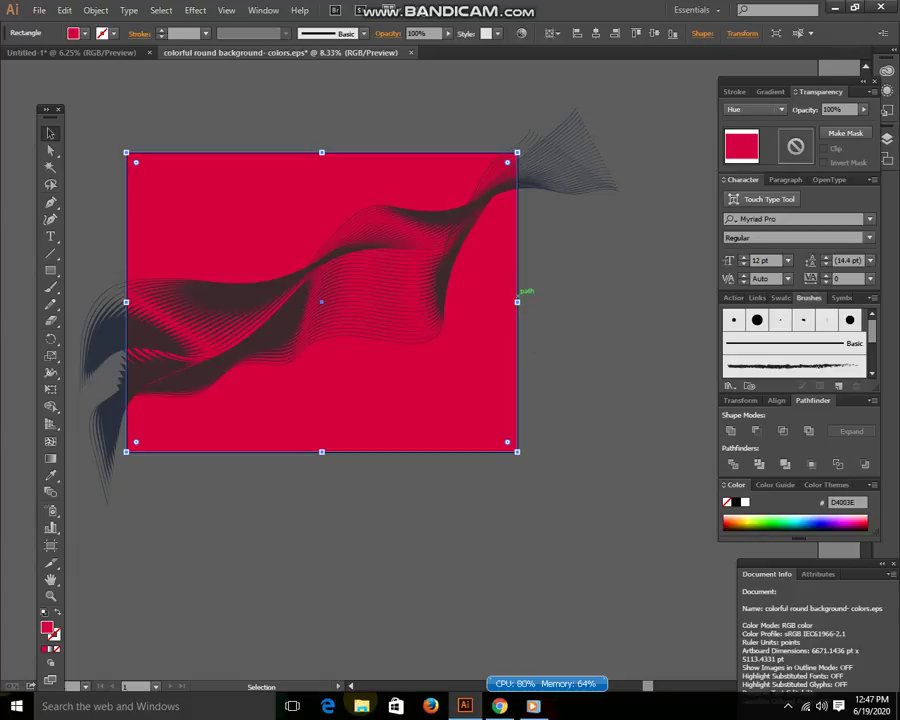
pyautogui.moveTo(517, 301); pyautogui.dragTo(550, 302)
pyautogui.hotkey('ctrl', 'shift', 'a')
pyautogui.click(338, 302)
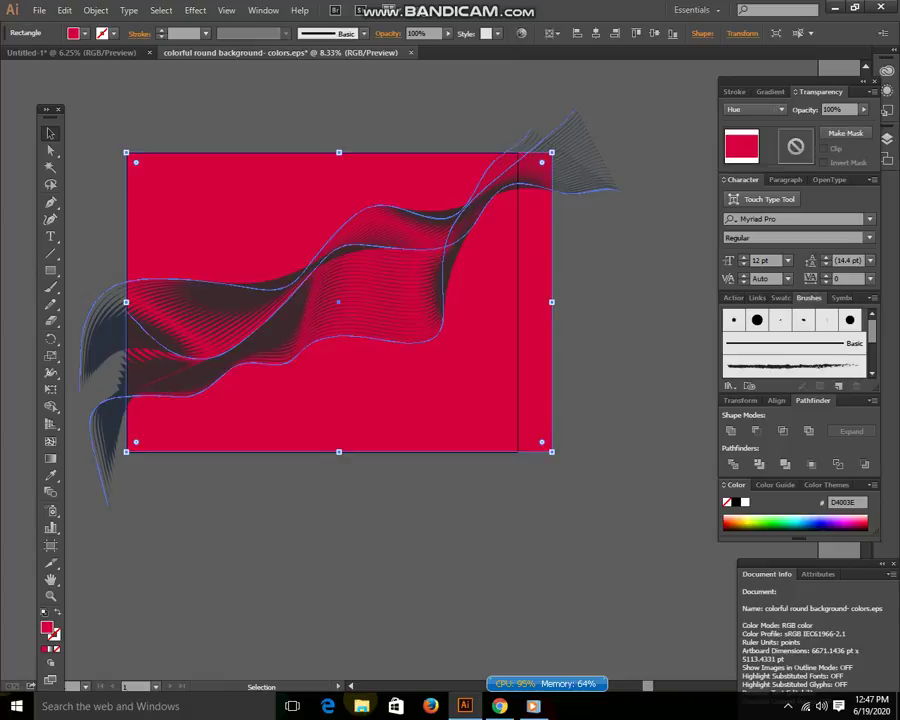
pyautogui.moveTo(127, 302); pyautogui.dragTo(120, 302)
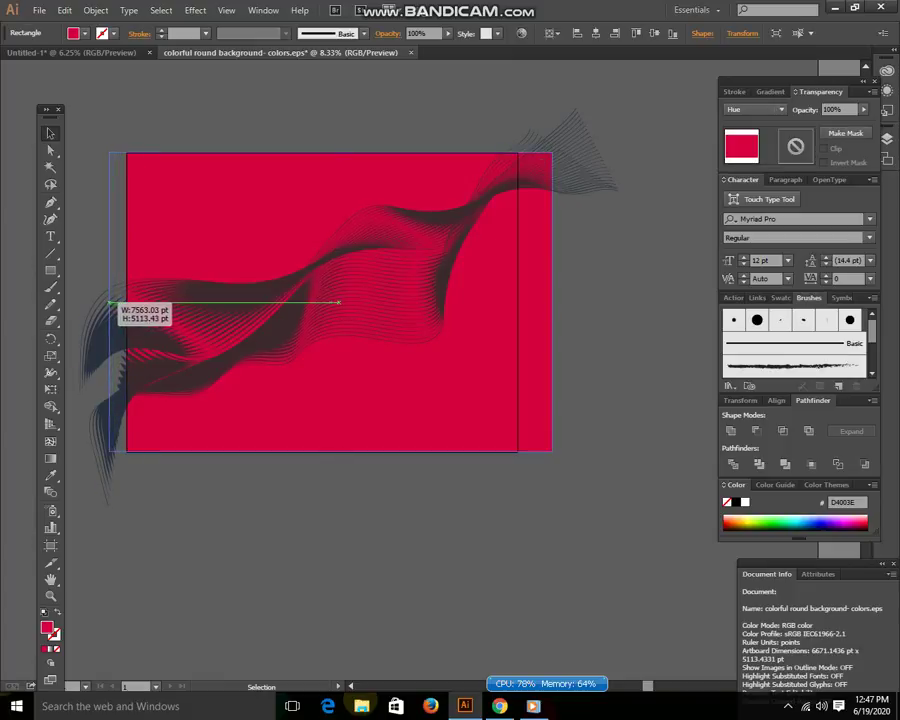
pyautogui.moveTo(116, 302); pyautogui.dragTo(134, 301)
pyautogui.click(389, 108)
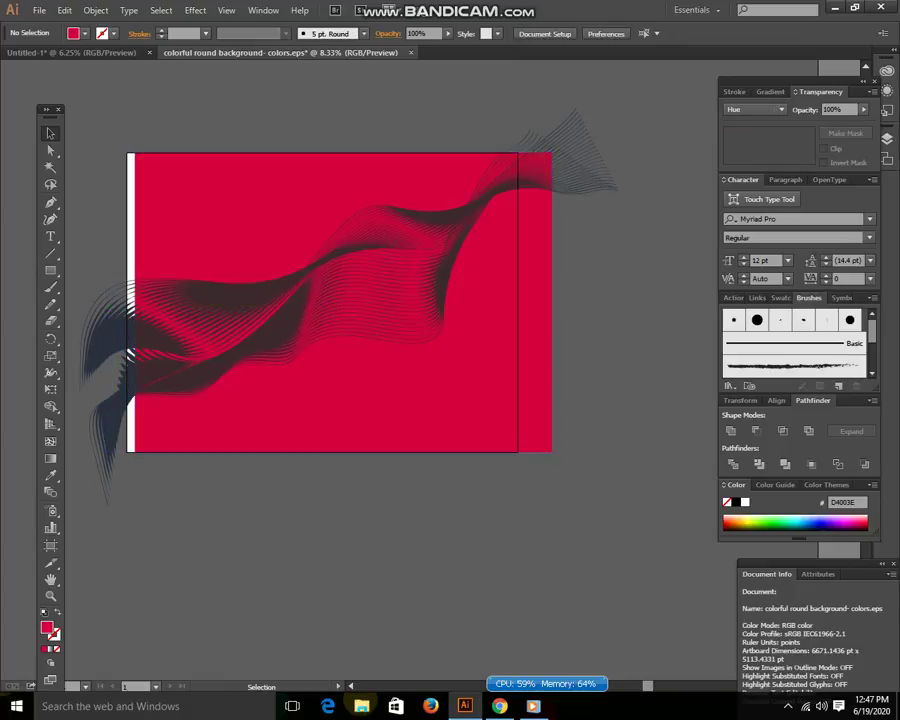
# Step: Select the rectangle briefly with Direct Selection, then deselect everything
pyautogui.click(388, 213)
pyautogui.press('a')
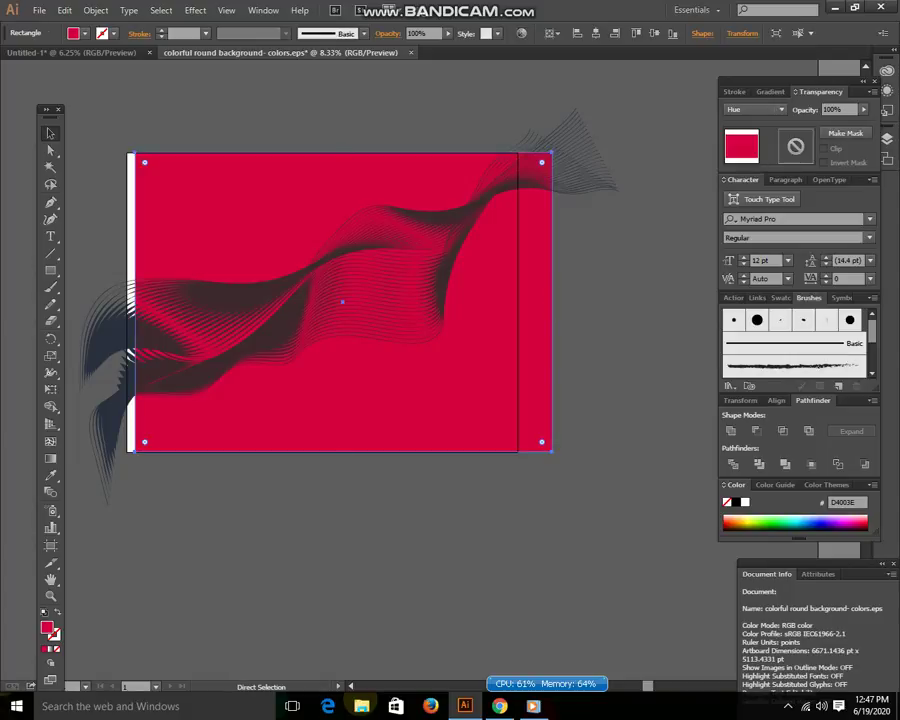
pyautogui.press('v')
pyautogui.hotkey('ctrl', 'shift', 'a')
pyautogui.scroll(-1, 340, 280)
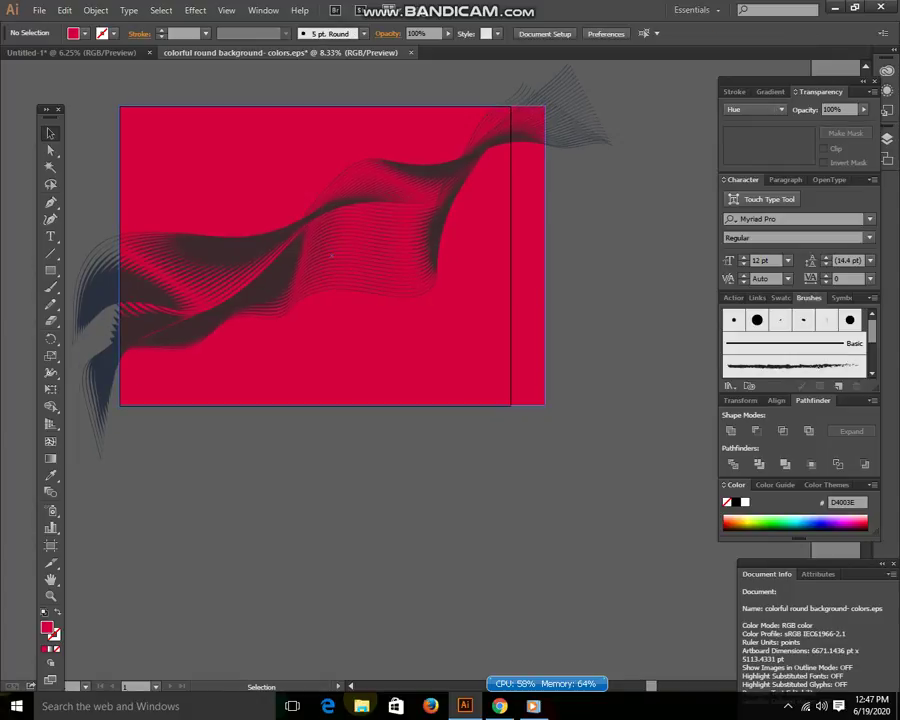
# Step: Duplicate the artwork onto the lower artboard and fill its background with cyan
pyautogui.moveTo(368, 206); pyautogui.dragTo(368, 522)
pyautogui.scroll(-2, 368, 522)
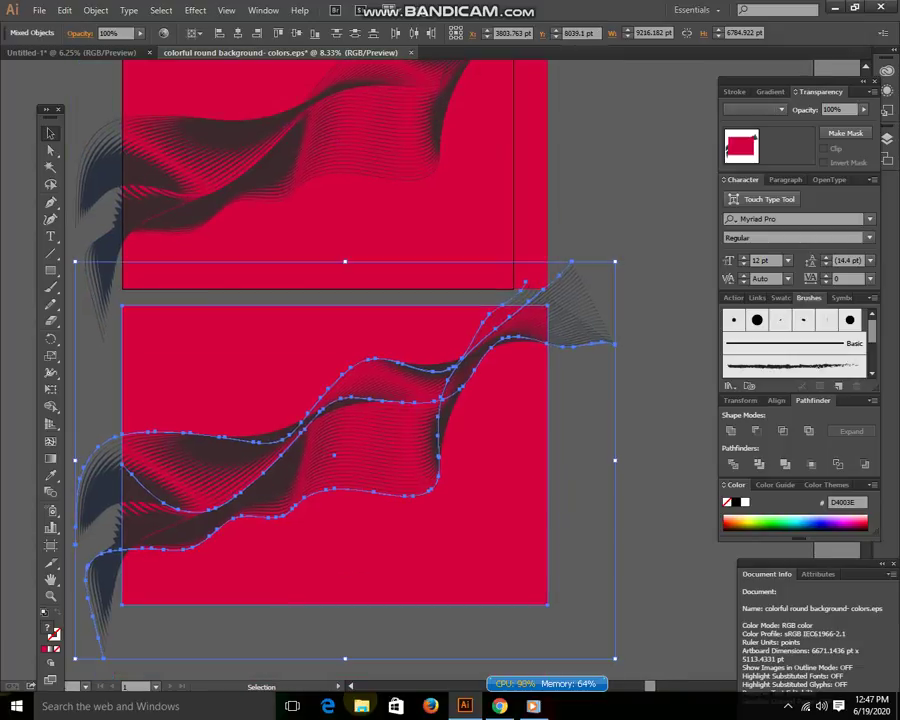
pyautogui.click(588, 404)
pyautogui.click(530, 404)
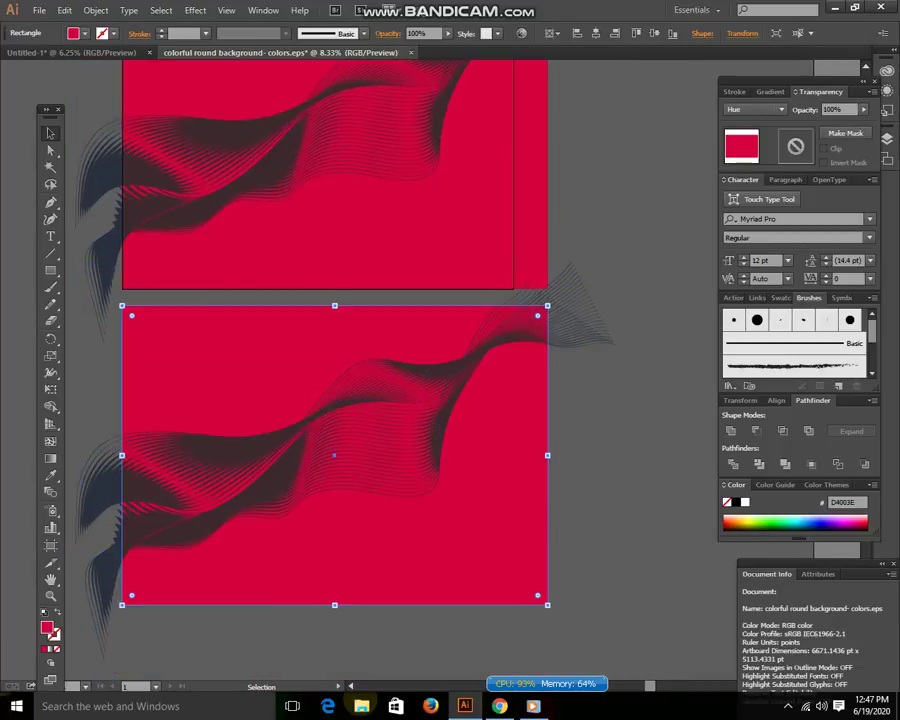
pyautogui.click(803, 518)
pyautogui.click(822, 522)
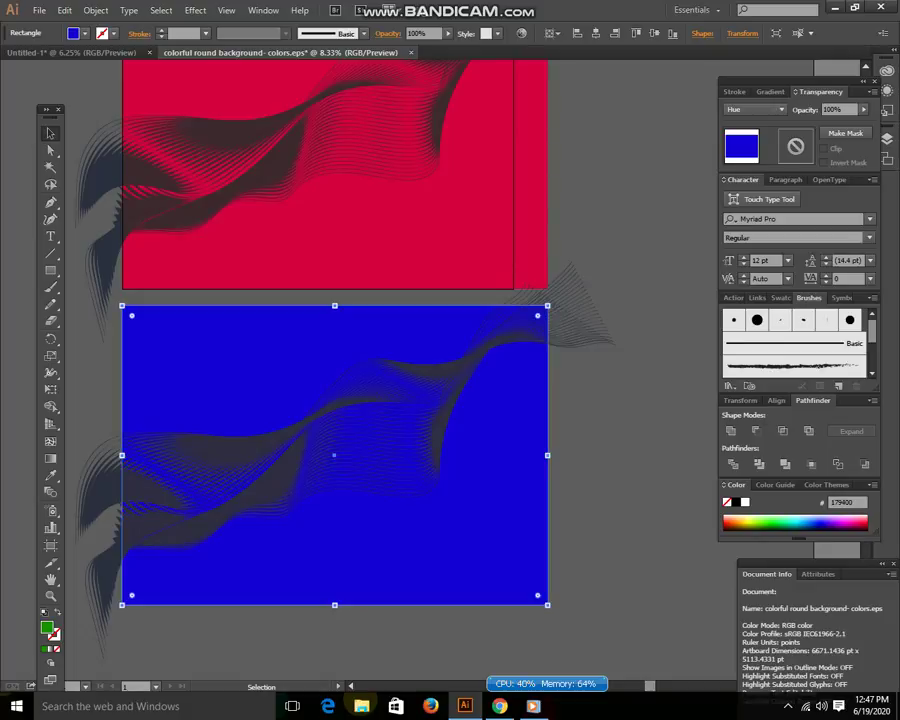
pyautogui.click(770, 522)
pyautogui.click(818, 518)
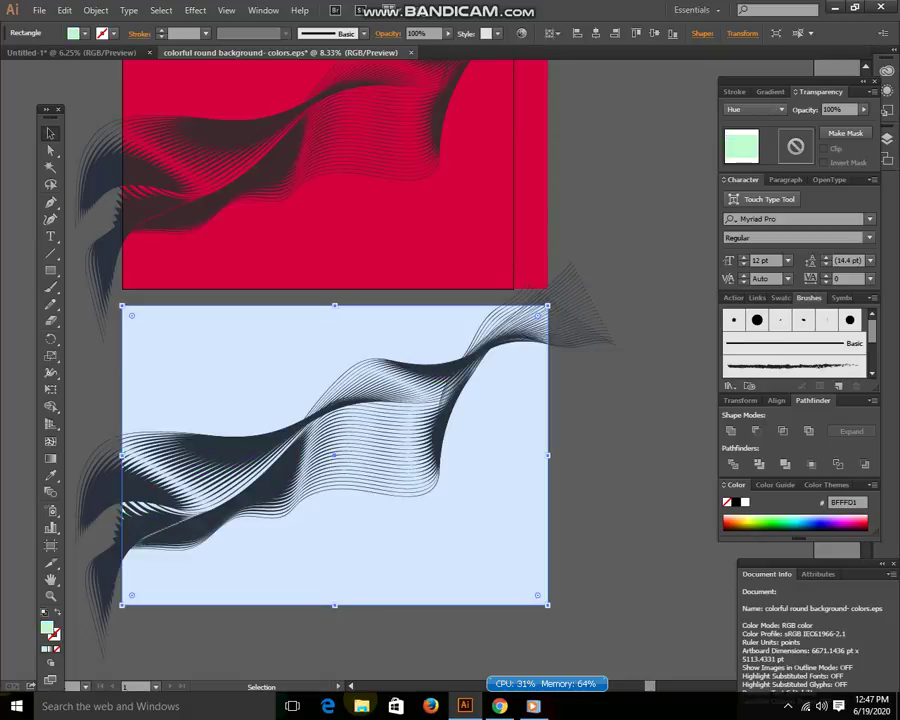
pyautogui.click(771, 521)
pyautogui.click(793, 521)
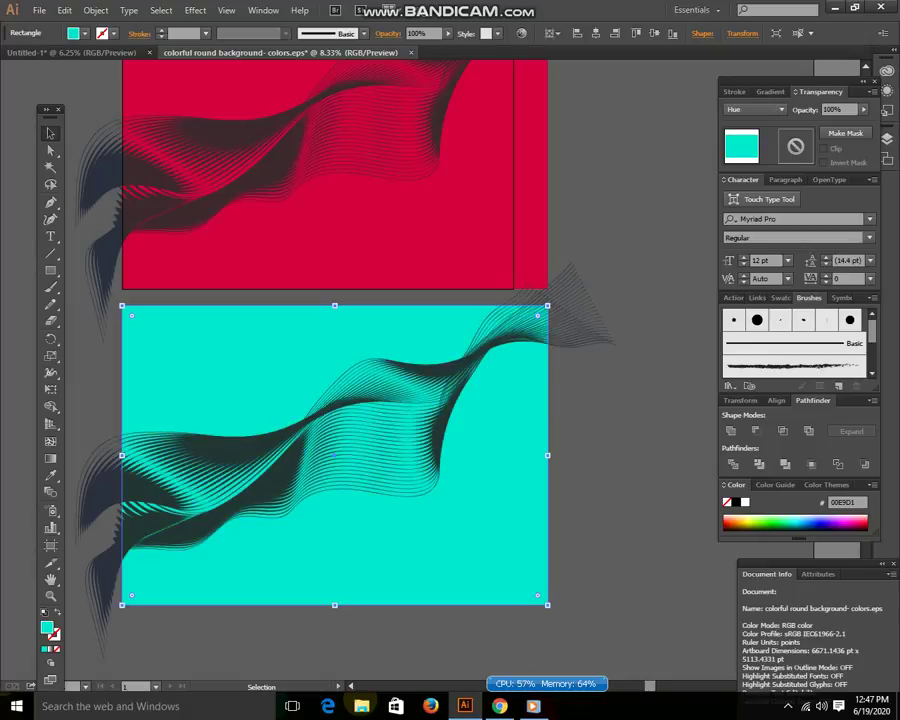
# Step: Set the background to Multiply blending and try fills, settling on pink-red
pyautogui.click(755, 109)
pyautogui.click(738, 228)
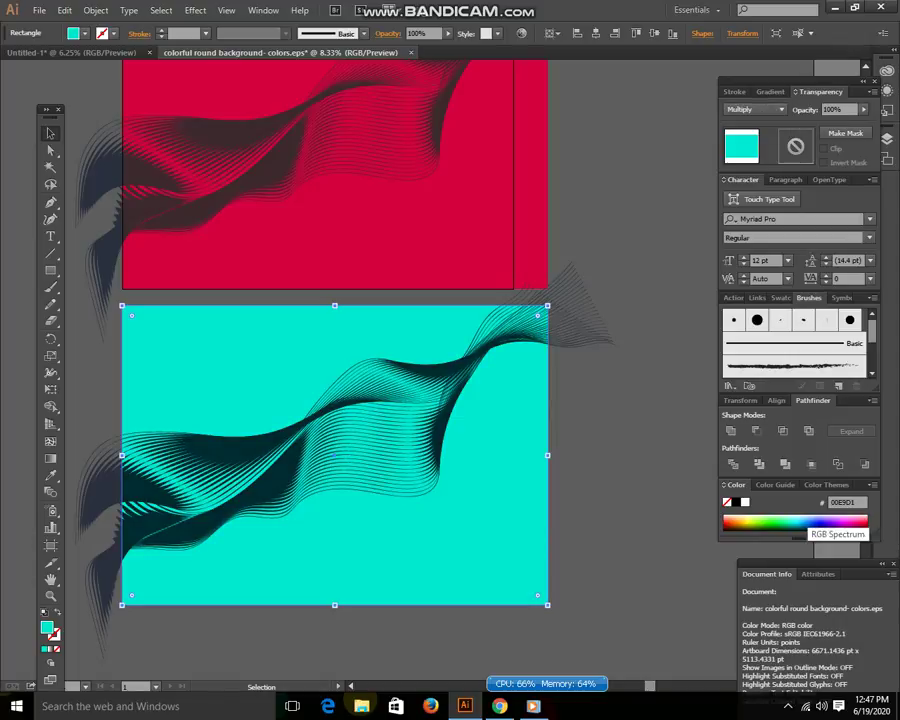
pyautogui.click(832, 520)
pyautogui.click(860, 526)
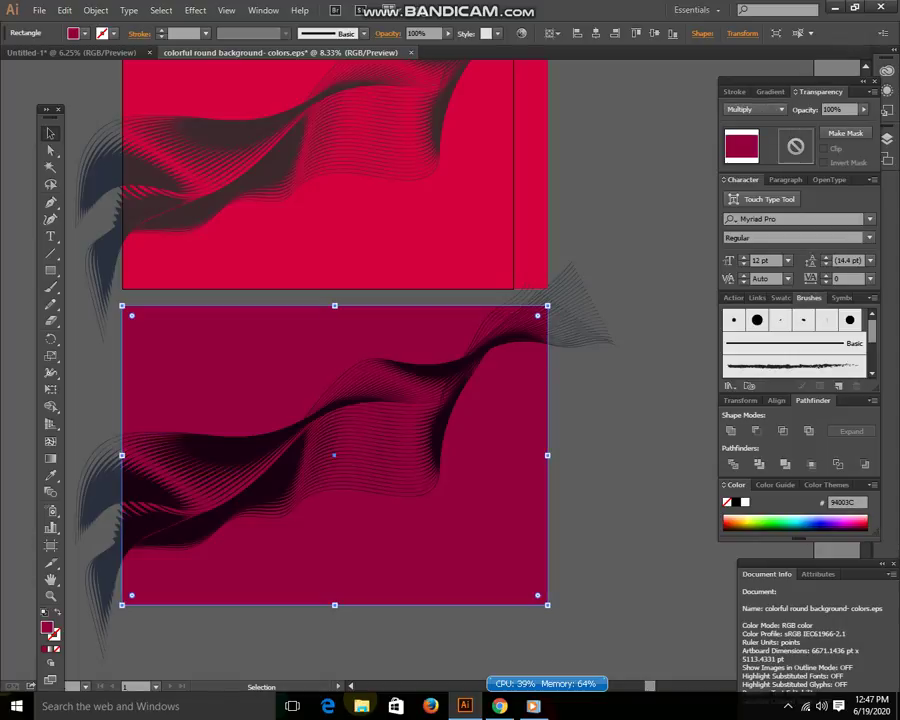
pyautogui.click(765, 519)
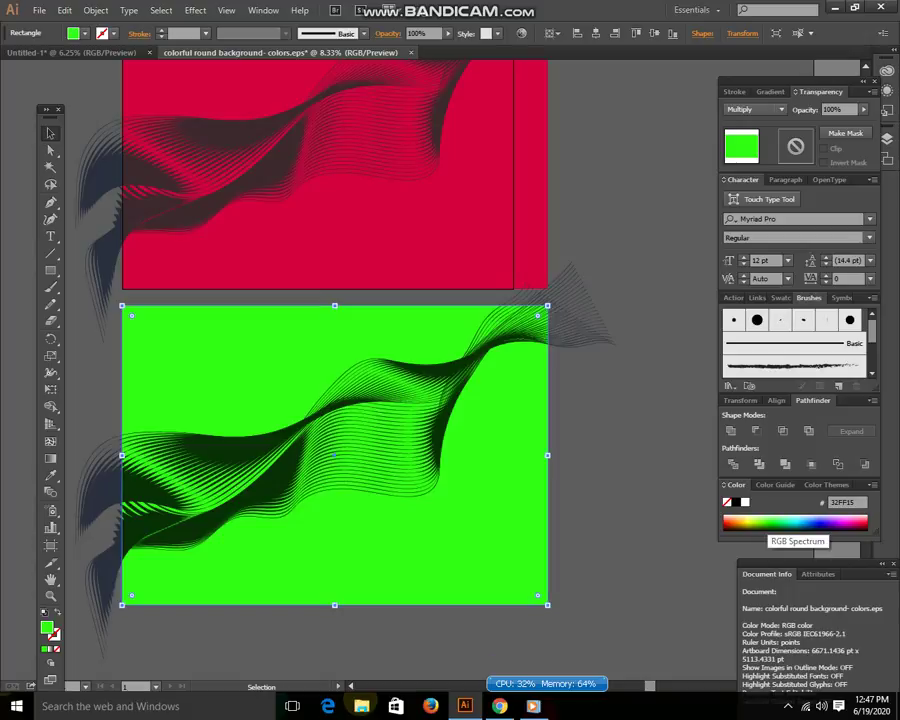
pyautogui.click(747, 528)
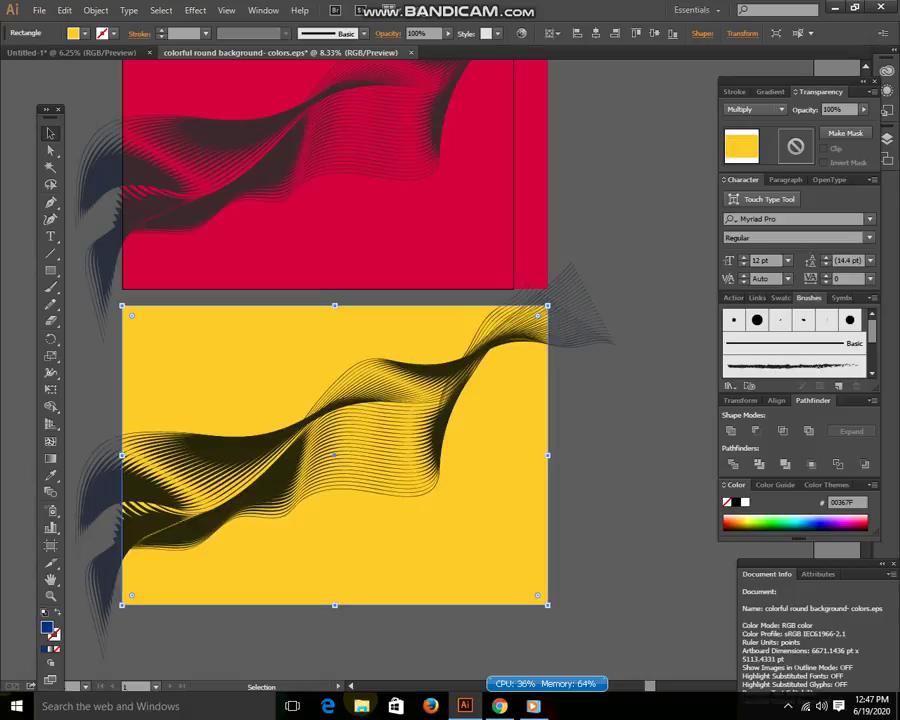
pyautogui.click(810, 525)
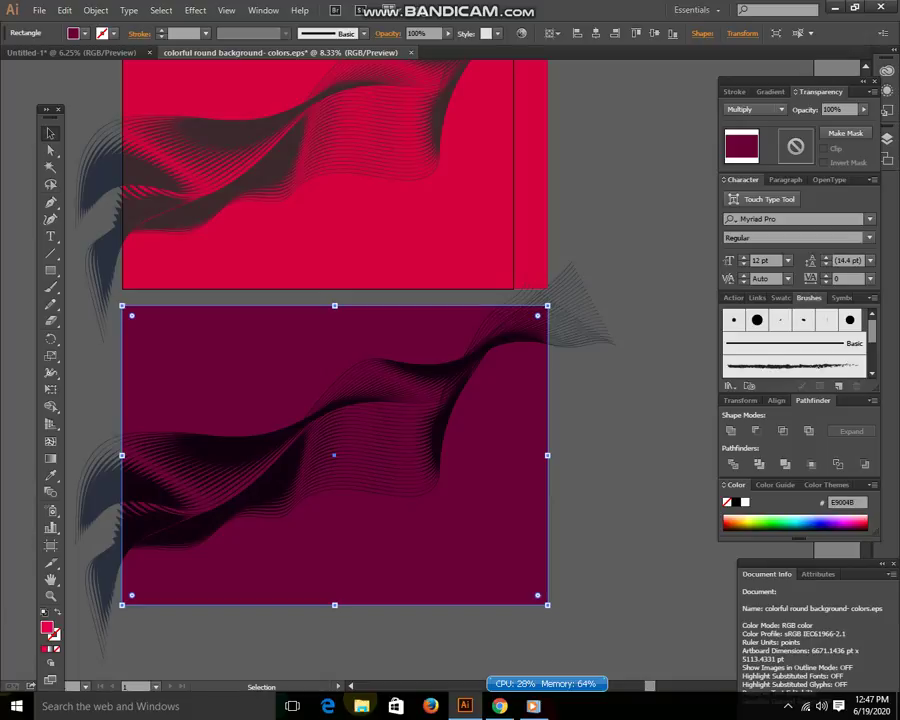
pyautogui.click(858, 520)
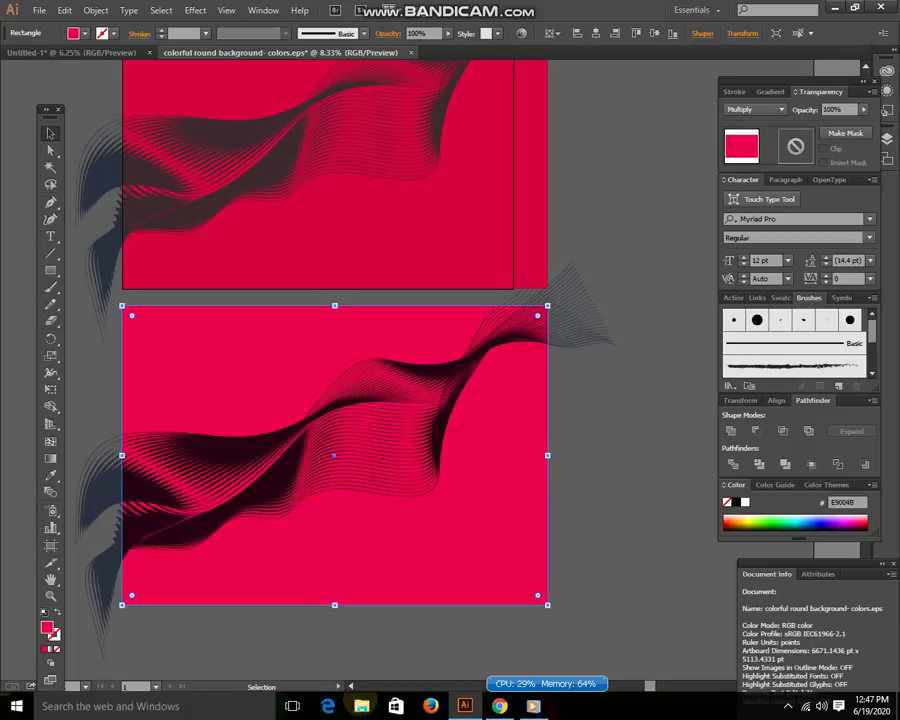
pyautogui.click(853, 521)
pyautogui.click(831, 520)
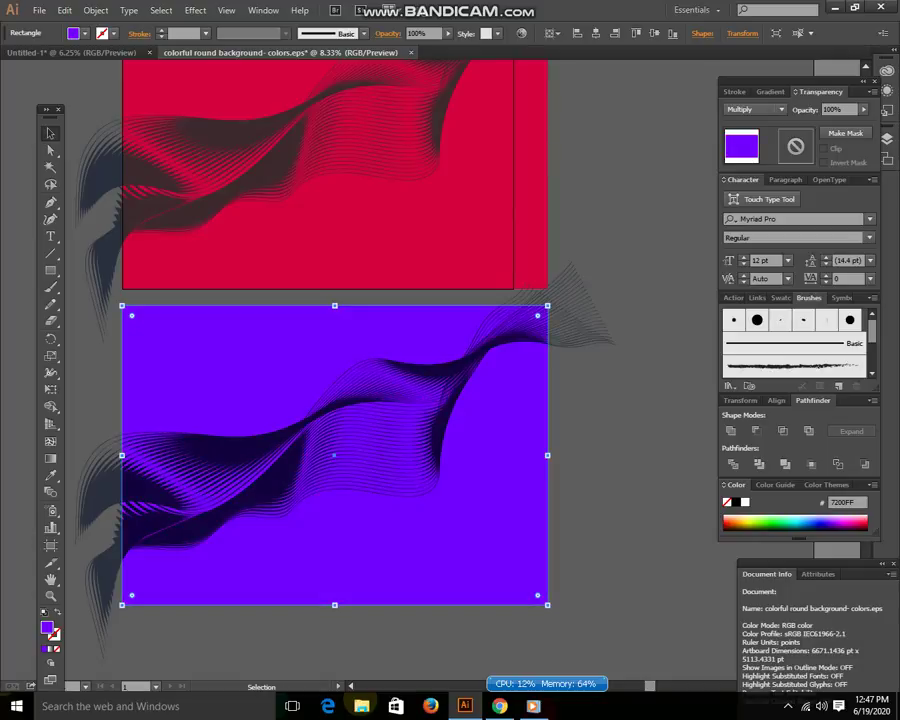
pyautogui.click(860, 520)
# Step: Cycle the blend mode until the waves turn blue, with a bright red background fill
pyautogui.click(755, 109)
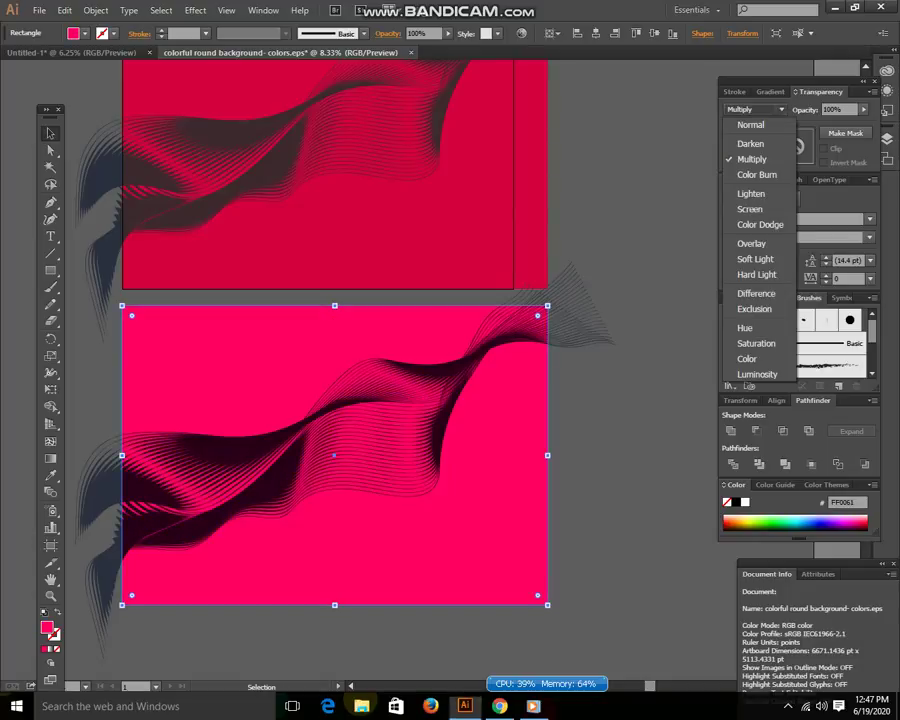
pyautogui.click(747, 269)
pyautogui.press('Down')
pyautogui.press('Down')
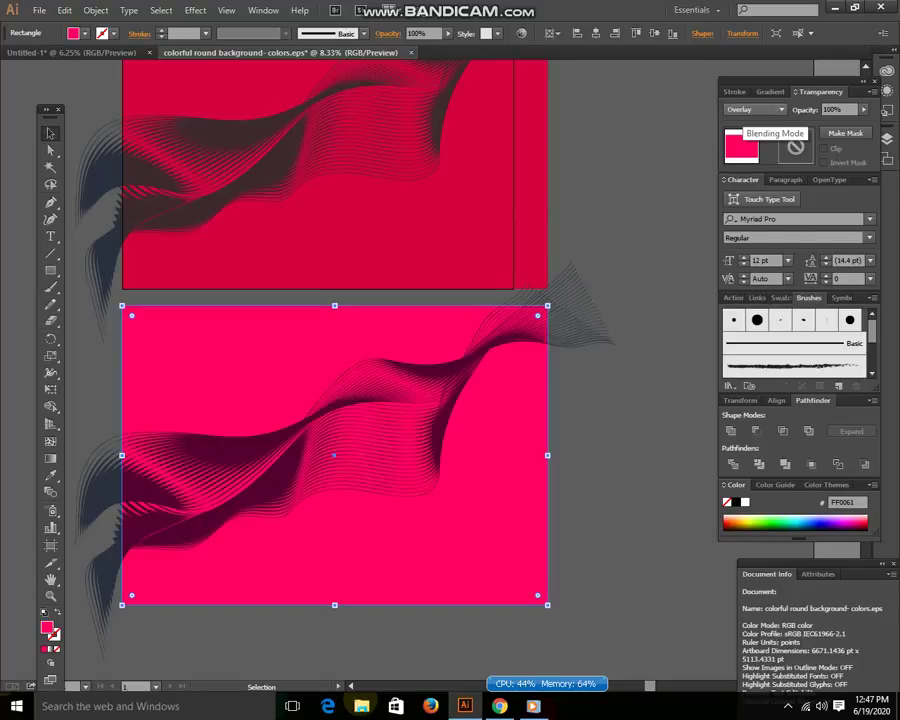
pyautogui.press('Down')
pyautogui.press('Down')
pyautogui.press('Down')
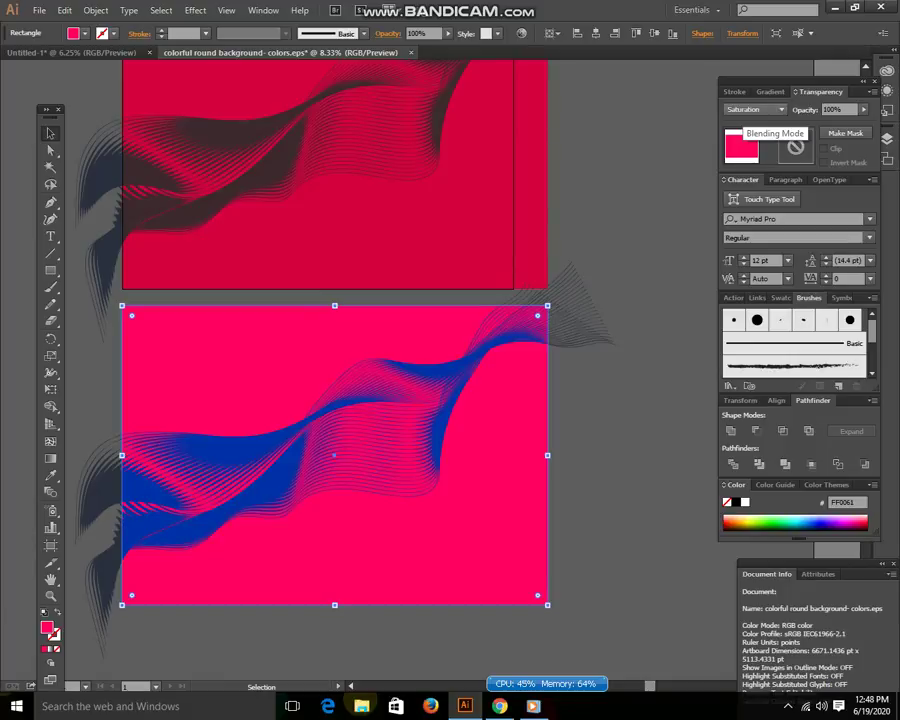
pyautogui.click(791, 522)
pyautogui.click(827, 522)
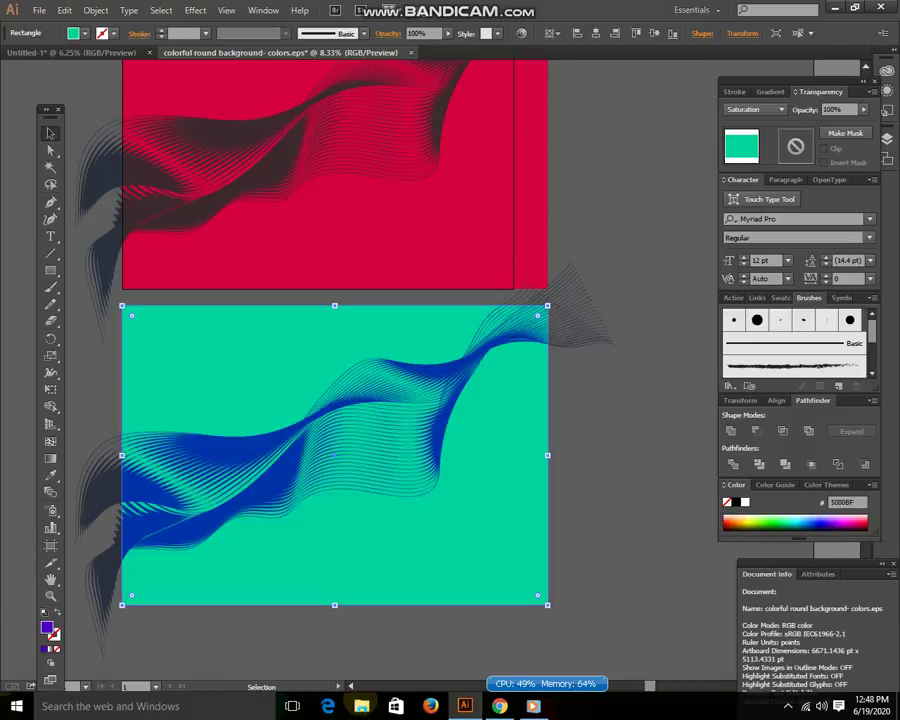
pyautogui.click(862, 522)
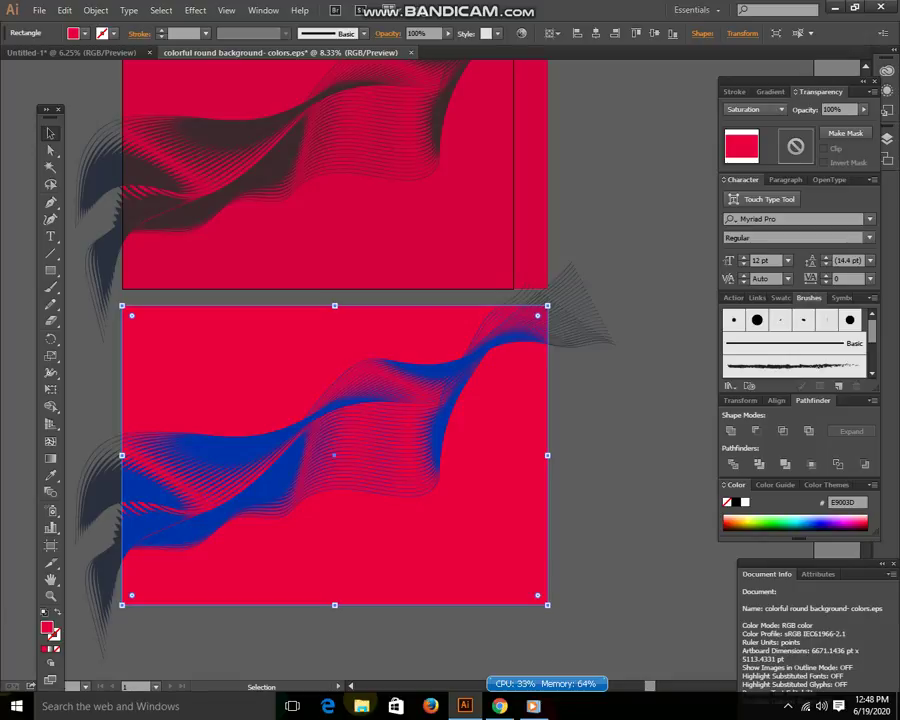
pyautogui.click(862, 527)
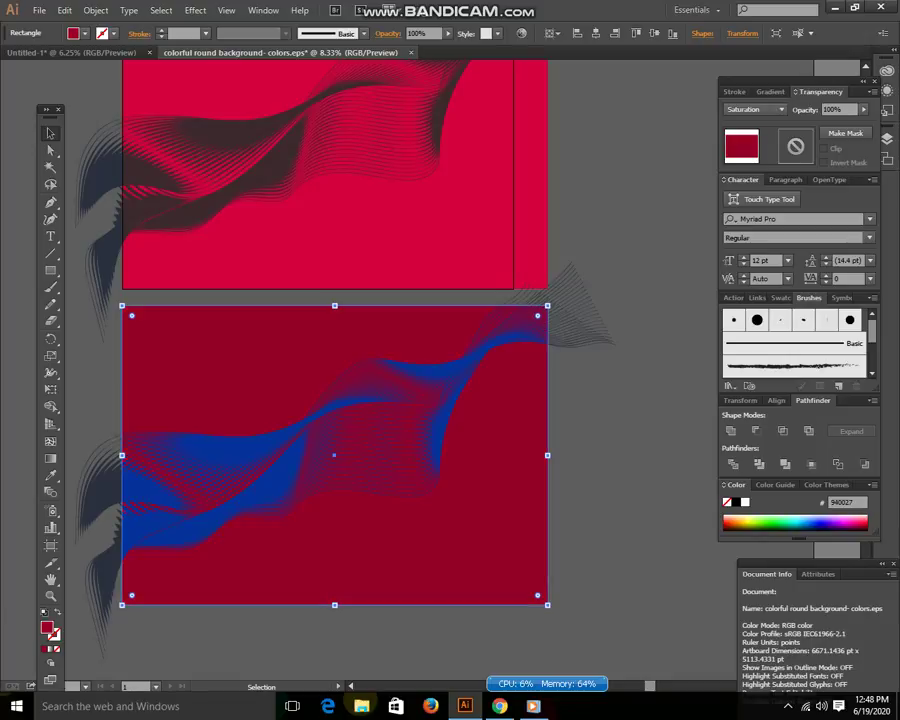
pyautogui.click(862, 521)
pyautogui.click(85, 320)
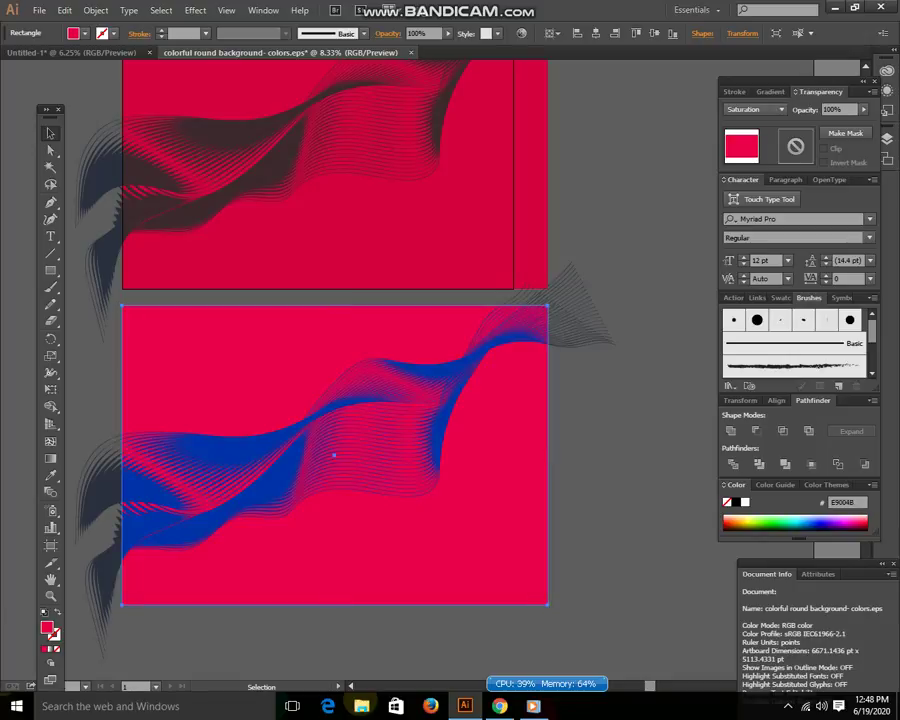
pyautogui.press('a')
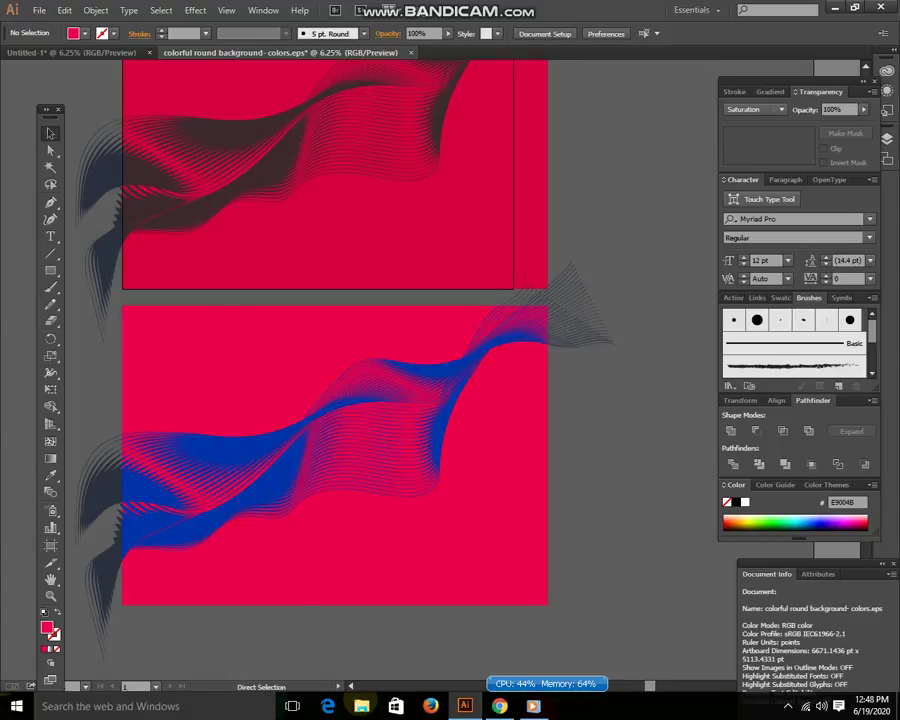
pyautogui.hotkey('ctrl', '-')
# Step: Pan to centre both wave copies and check them with select-all, deselect-all, and a top-art selection
pyautogui.moveTo(430, 370); pyautogui.dragTo(353, 329)
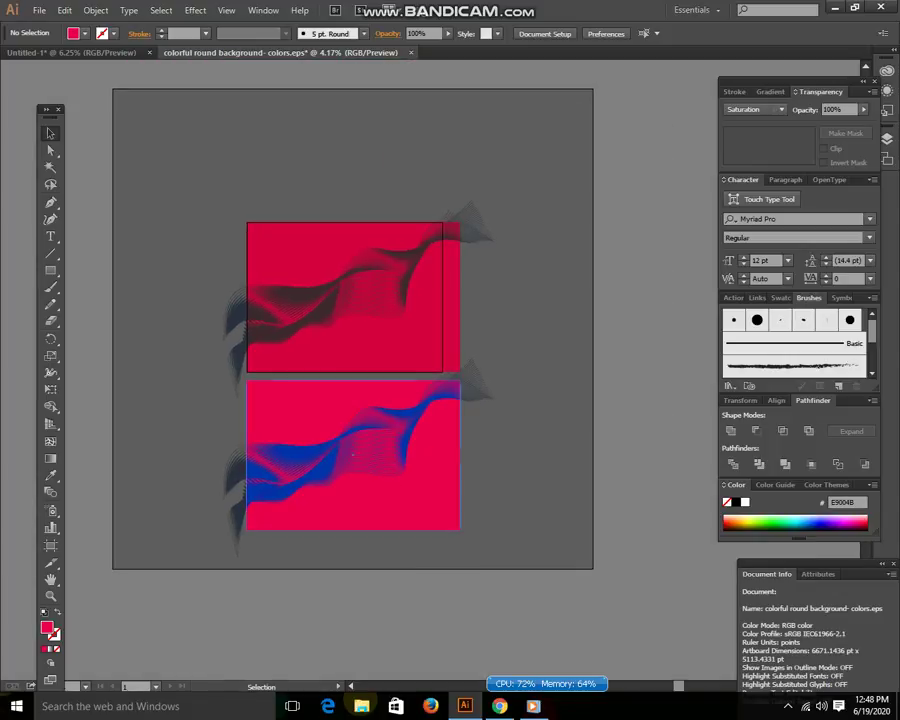
pyautogui.hotkey('ctrl', 'a')
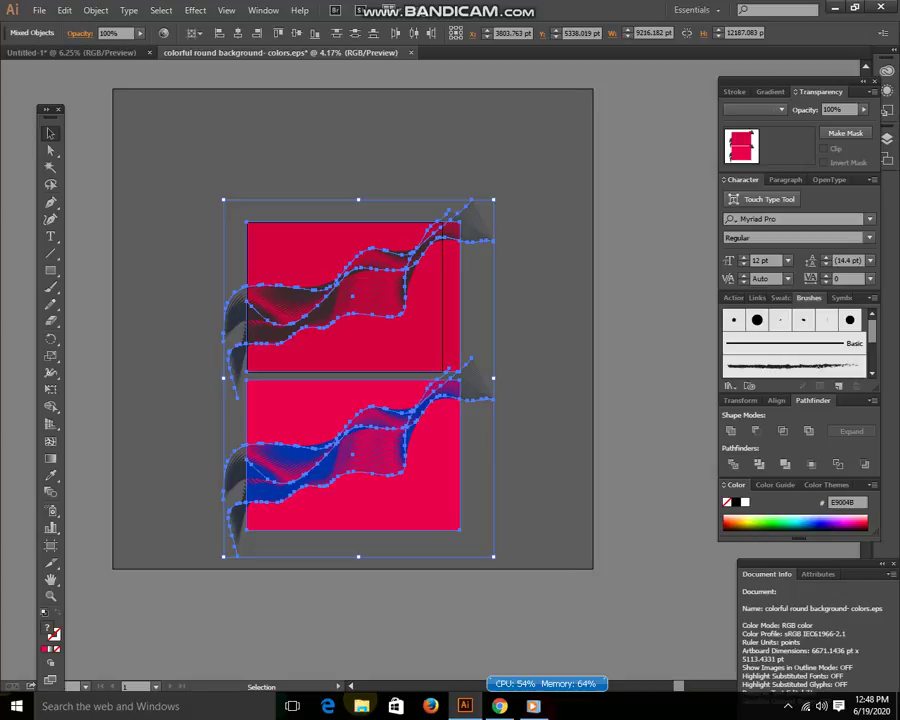
pyautogui.hotkey('ctrl', 'shift', 'a')
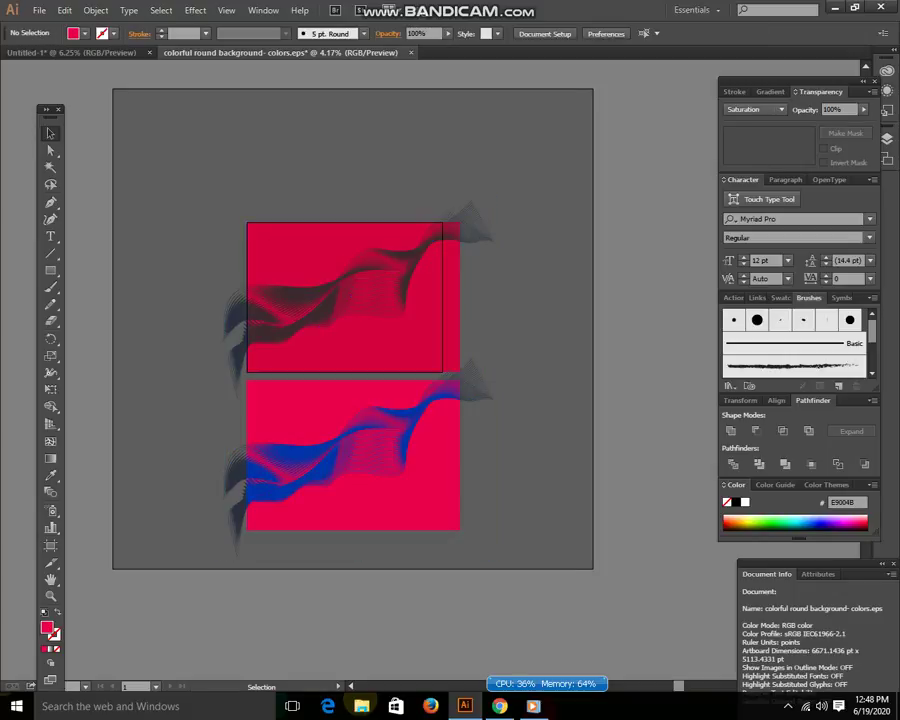
pyautogui.moveTo(172, 166); pyautogui.dragTo(312, 231)
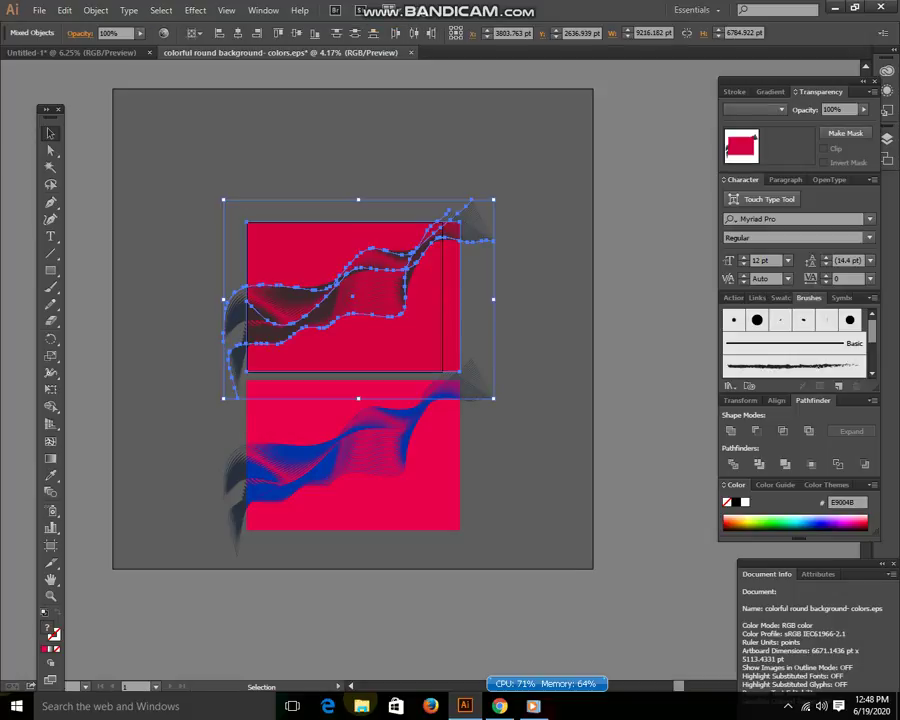
pyautogui.hotkey('ctrl', 'shift', 'a')
pyautogui.press('m')
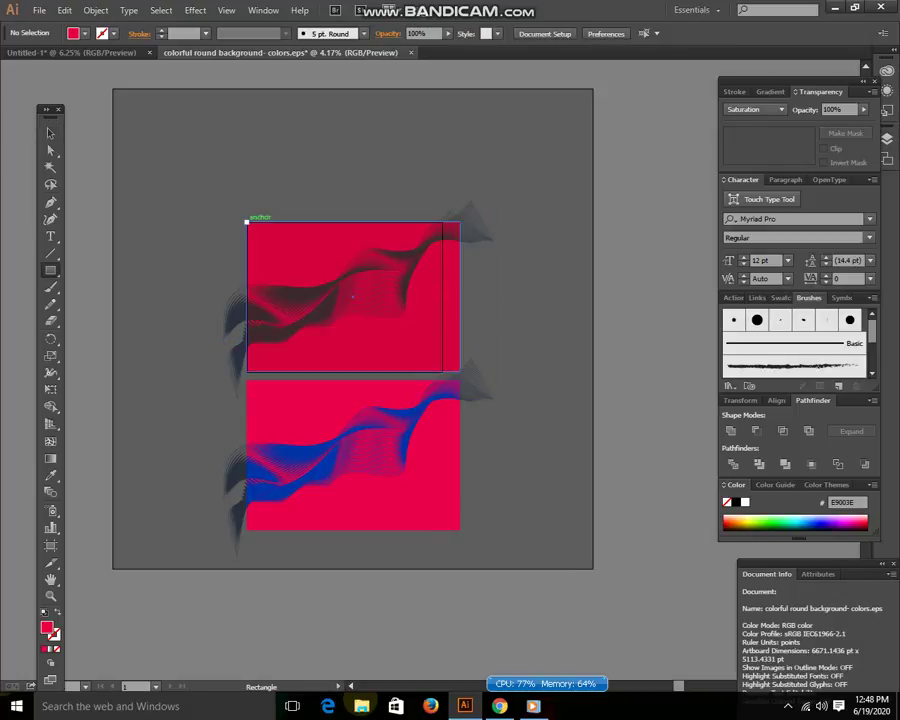
# Step: Draw a rectangle over the top background and clip the top waves to it
pyautogui.moveTo(247, 220); pyautogui.dragTo(458, 373)
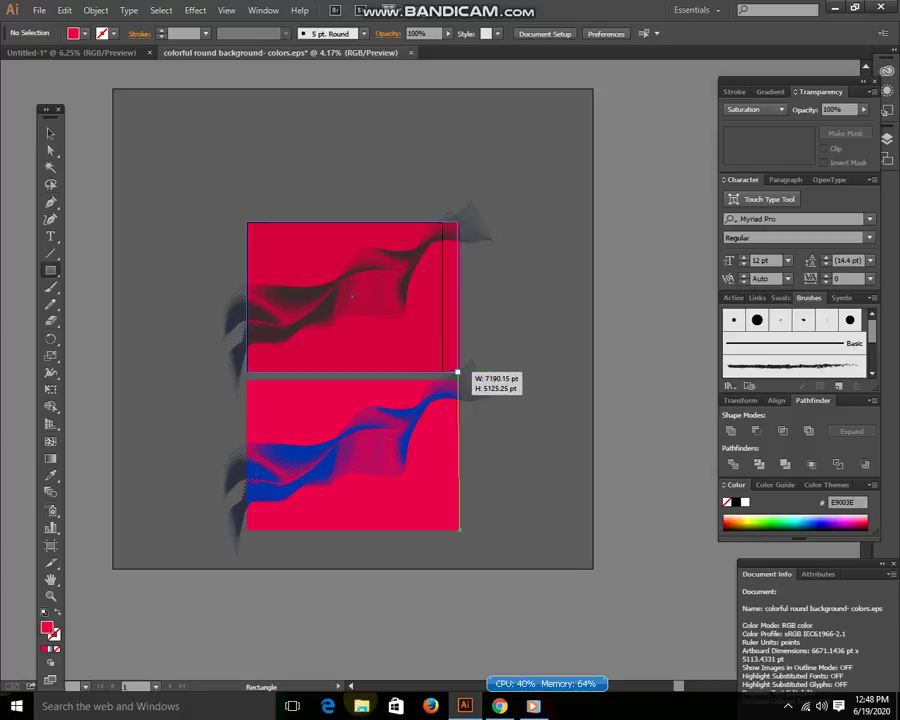
pyautogui.moveTo(458, 373); pyautogui.dragTo(459, 372)
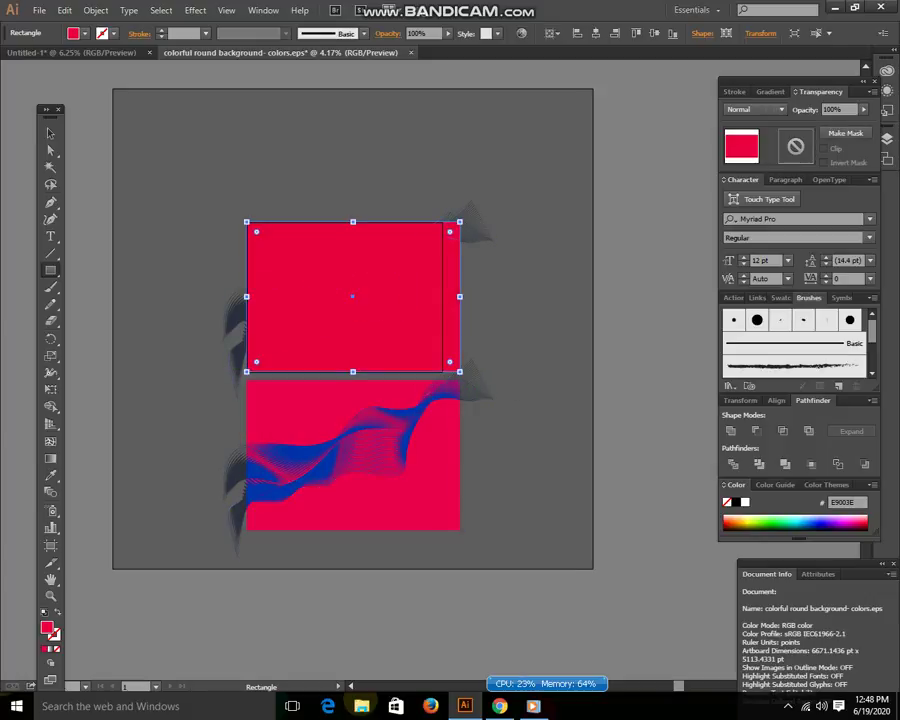
pyautogui.click(50, 132)
pyautogui.moveTo(262, 160); pyautogui.dragTo(470, 332)
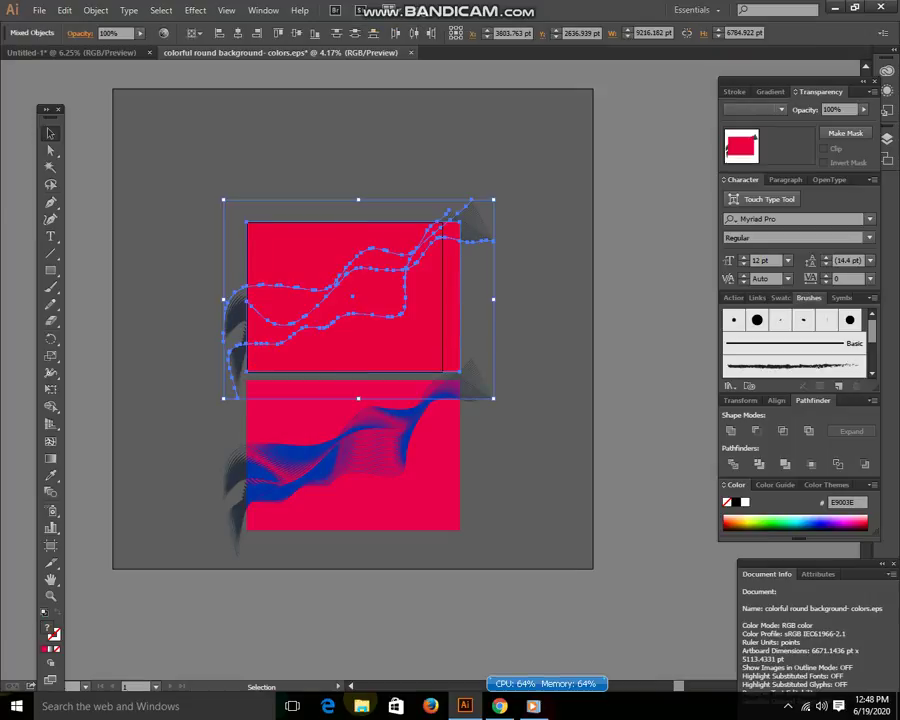
pyautogui.rightClick(377, 262)
pyautogui.click(438, 342)
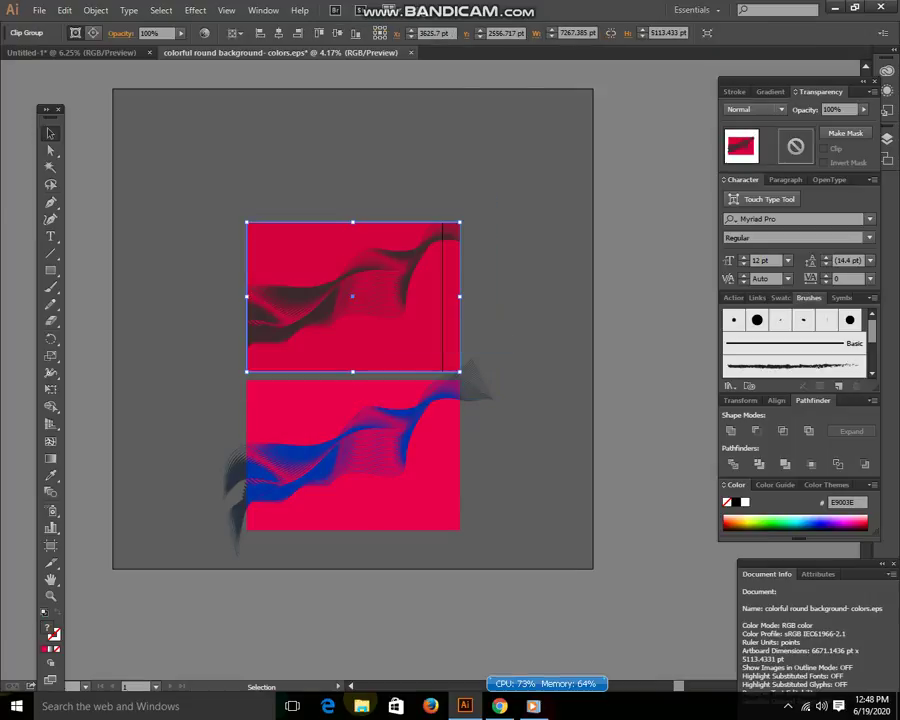
pyautogui.hotkey('ctrl', 'shift', 'a')
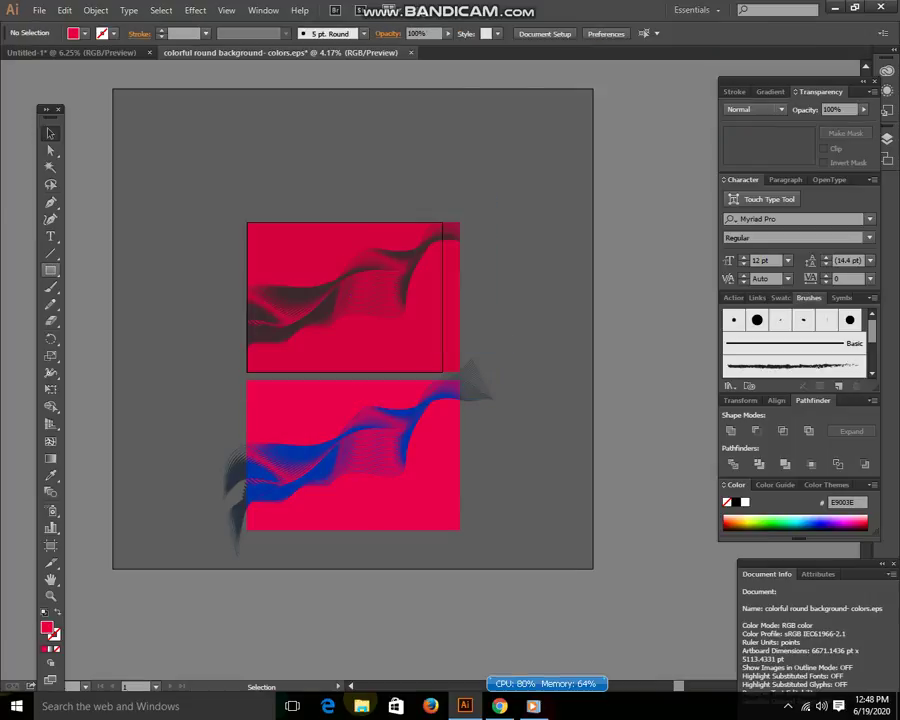
# Step: Draw a rectangle over the lower pink background and group it with the lower waves
pyautogui.press('m')
pyautogui.moveTo(247, 380); pyautogui.dragTo(460, 529)
pyautogui.press('v')
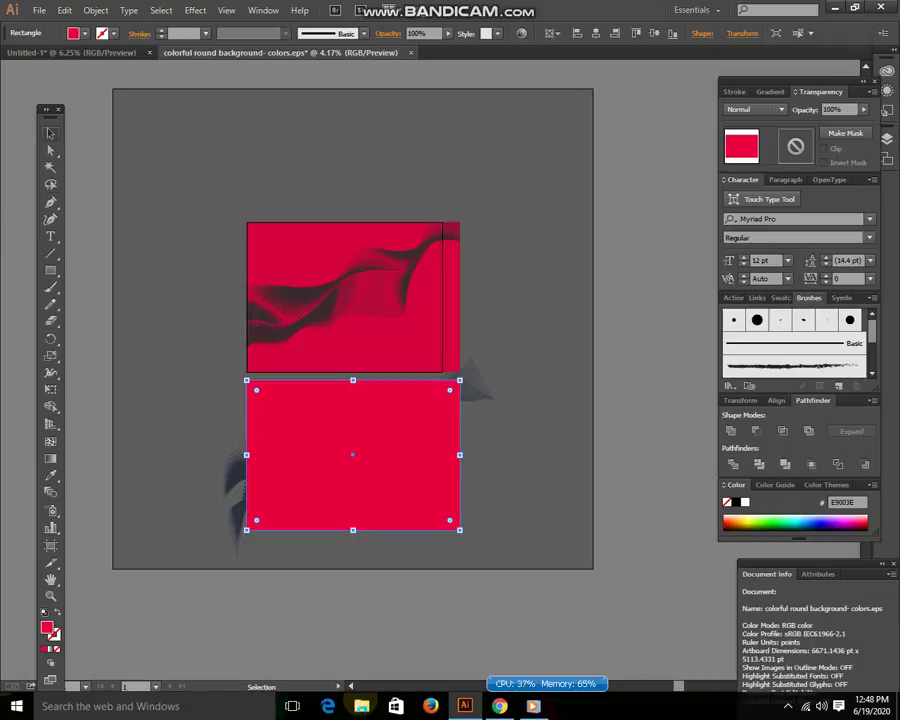
pyautogui.moveTo(300, 500); pyautogui.dragTo(347, 437)
pyautogui.rightClick(347, 437)
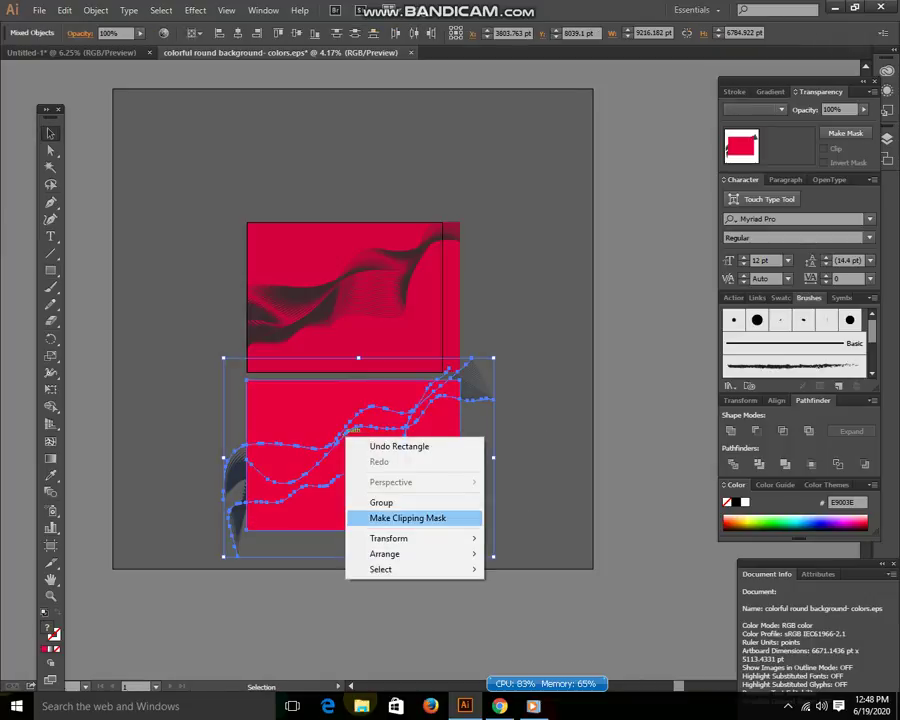
pyautogui.click(407, 517)
pyautogui.hotkey('ctrl', 'shift', 'a')
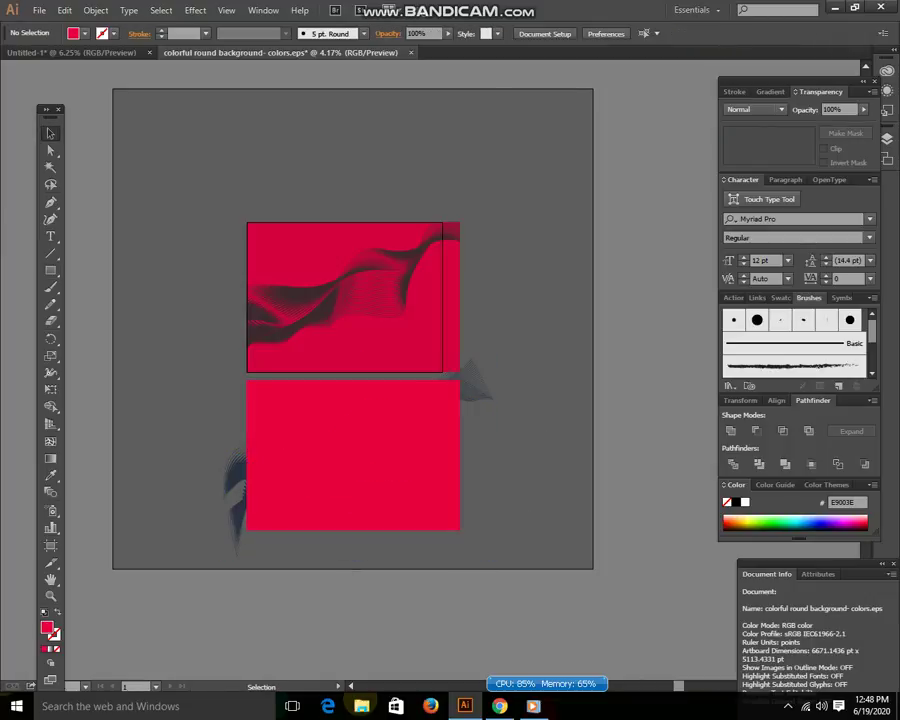
# Step: Clip the lower waves to their rectangle, then select both clipped variants
pyautogui.moveTo(540, 545); pyautogui.dragTo(205, 420)
pyautogui.rightClick(303, 428)
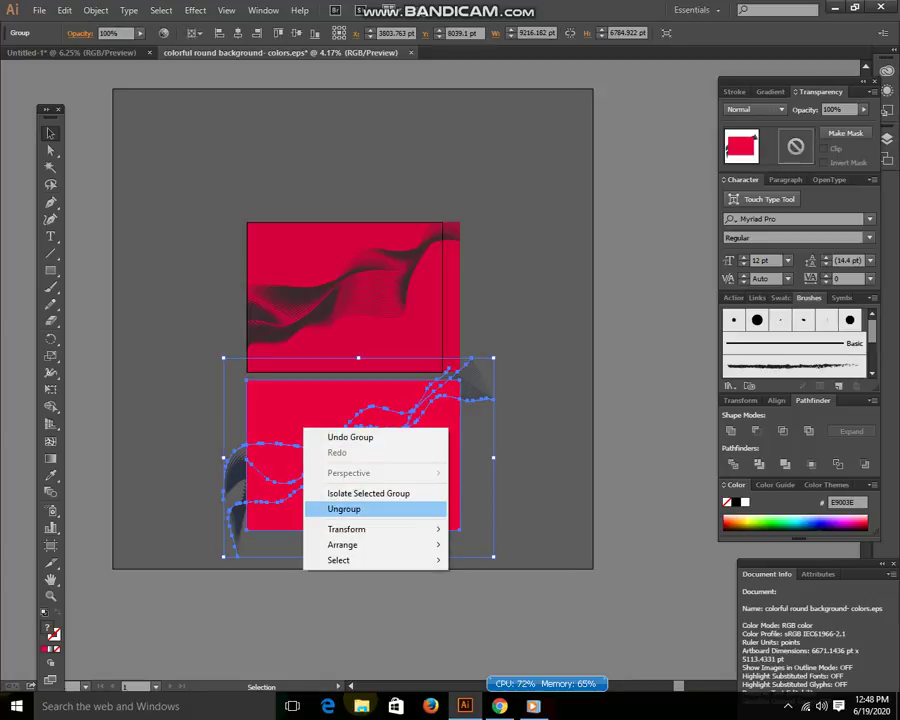
pyautogui.press('Escape')
pyautogui.hotkey('ctrl', 'shift', 'a')
pyautogui.moveTo(540, 545); pyautogui.dragTo(205, 420)
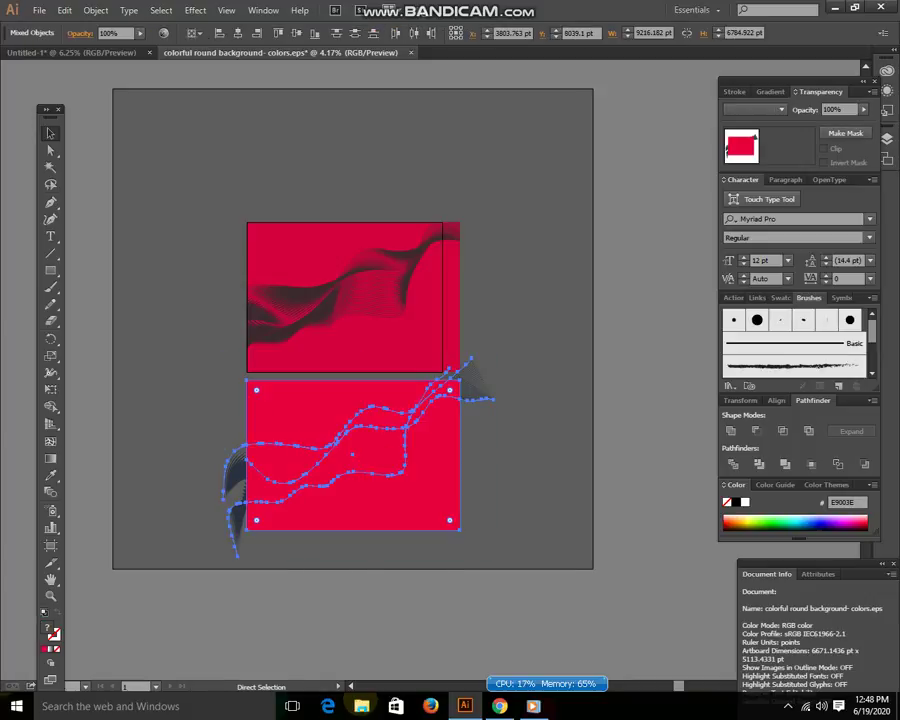
pyautogui.rightClick(369, 459)
pyautogui.click(410, 538)
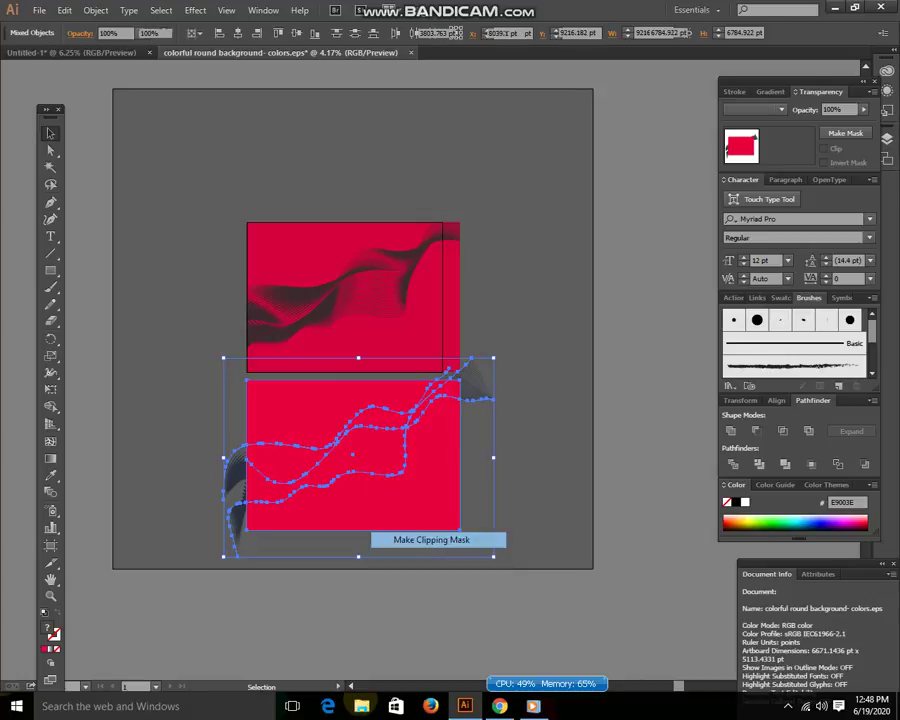
pyautogui.hotkey('ctrl', 'shift', 'a')
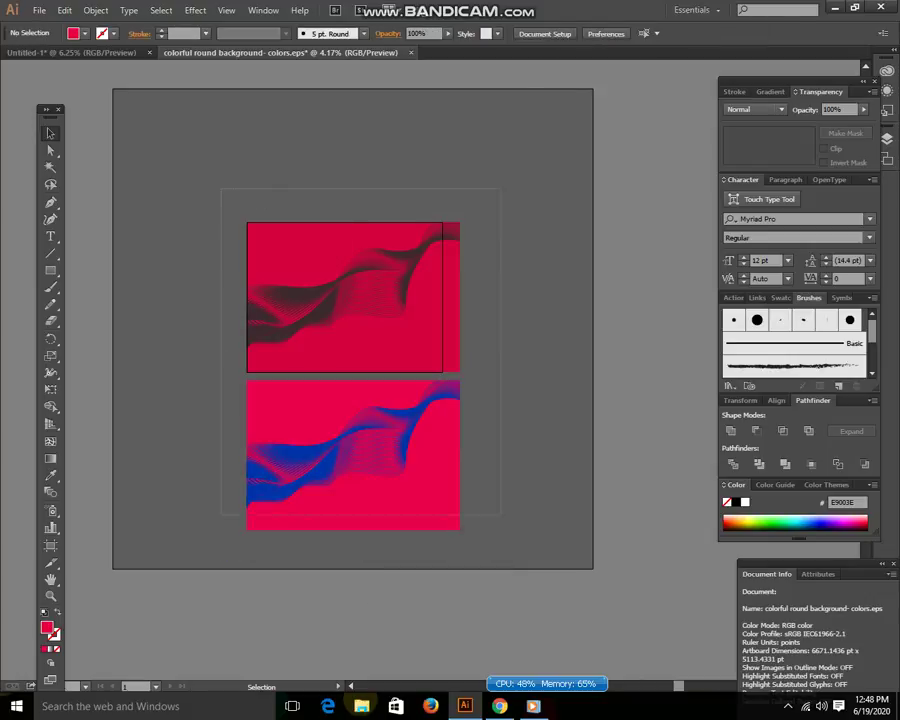
pyautogui.moveTo(172, 155); pyautogui.dragTo(326, 375)
pyautogui.click(256, 222)
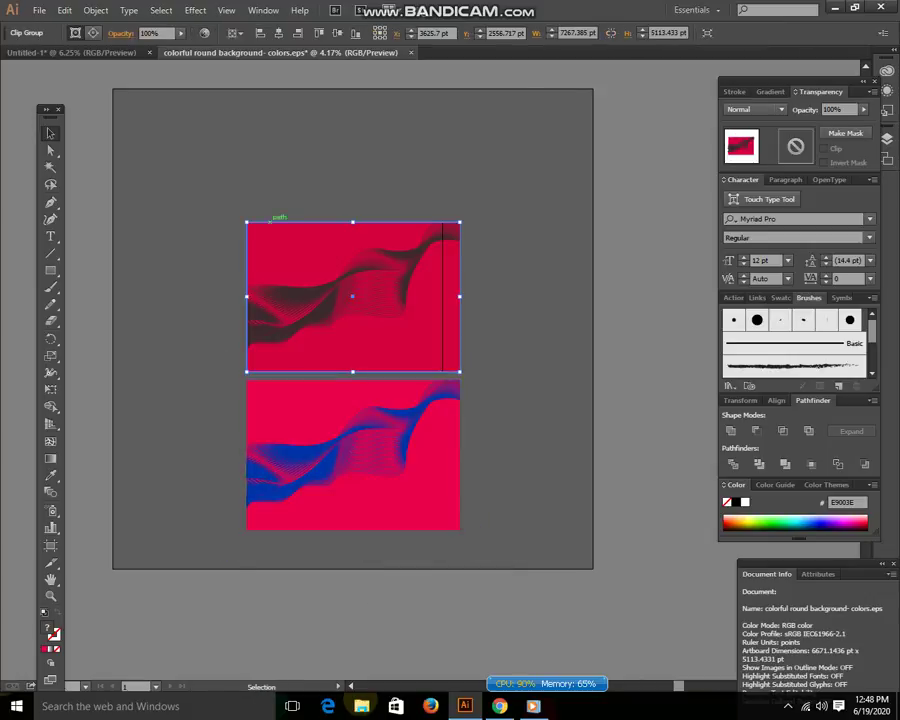
pyautogui.moveTo(232, 178)
pyautogui.mouseDown()
pyautogui.moveTo(457, 515)
pyautogui.moveTo(443, 506)
pyautogui.mouseUp()
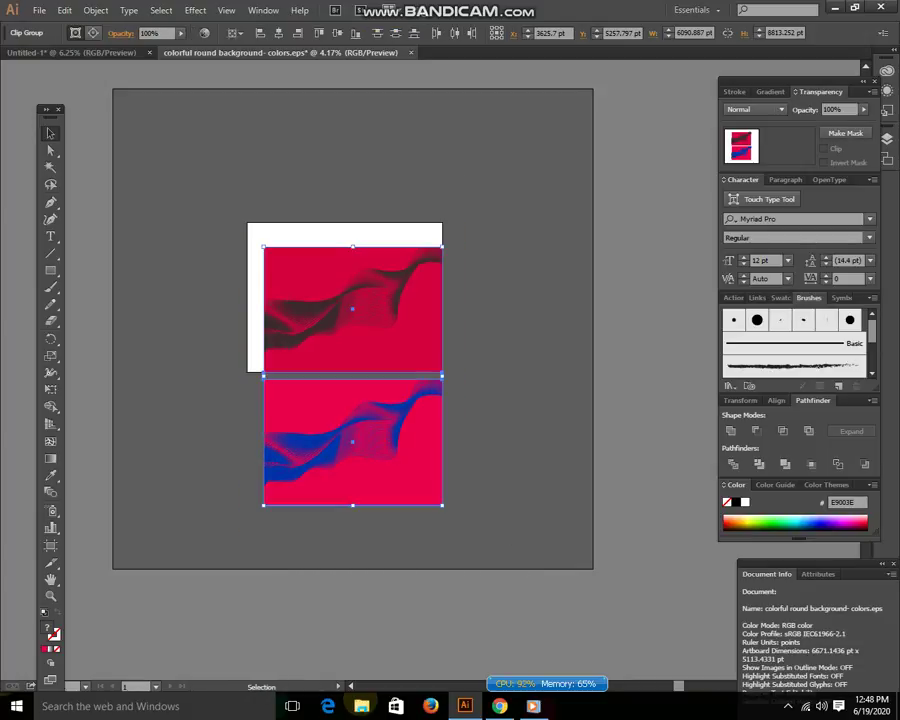
pyautogui.moveTo(390, 362); pyautogui.dragTo(390, 305)
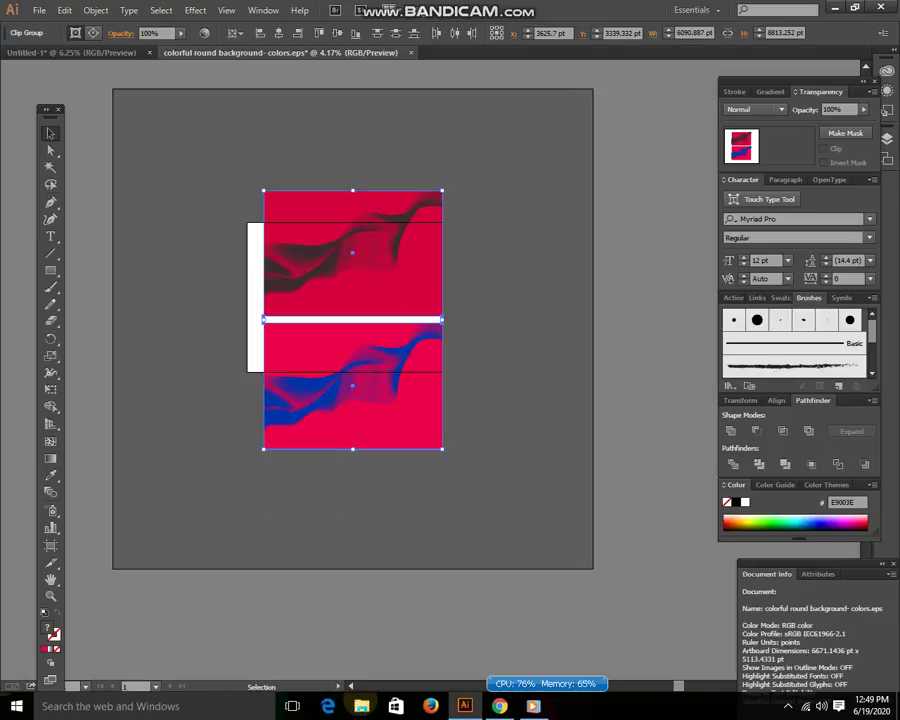
pyautogui.hotkey('shift', 'o')
pyautogui.click(140, 33)
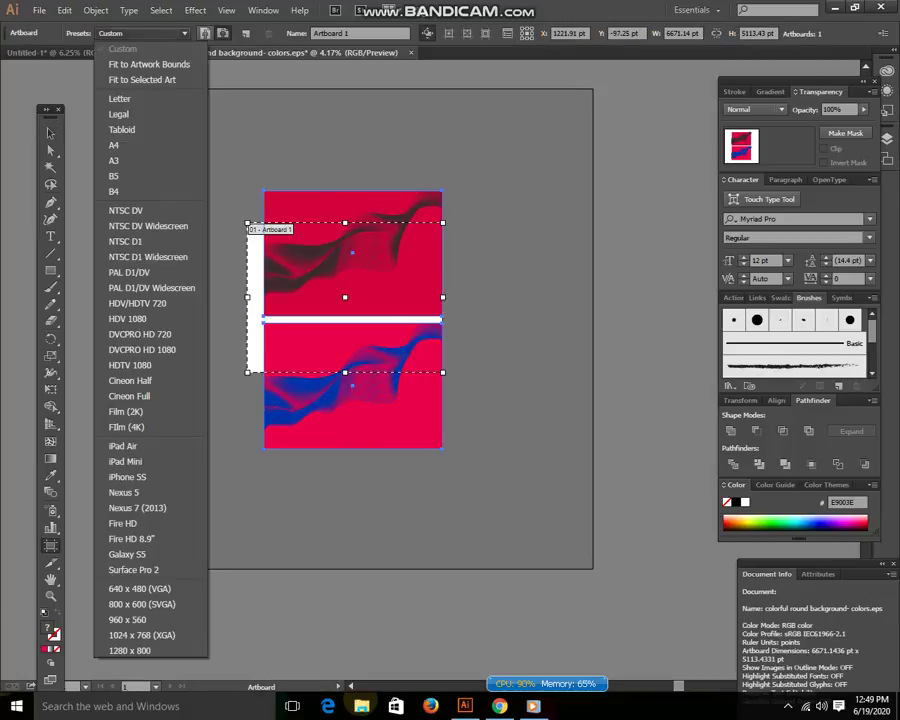
pyautogui.click(100, 57)
pyautogui.press('v')
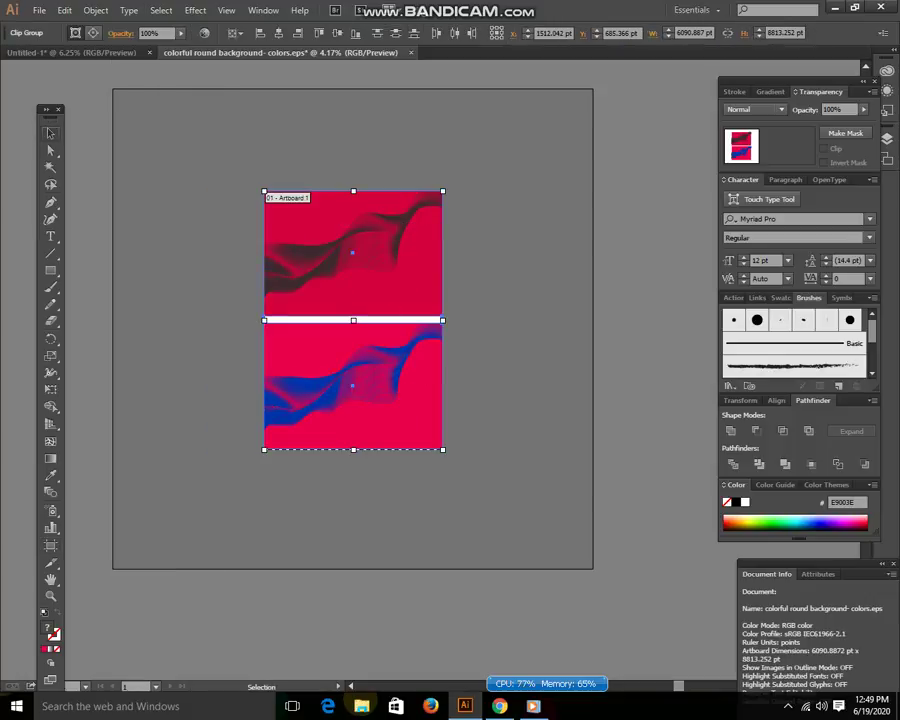
pyautogui.press('z')
pyautogui.click(389, 272)
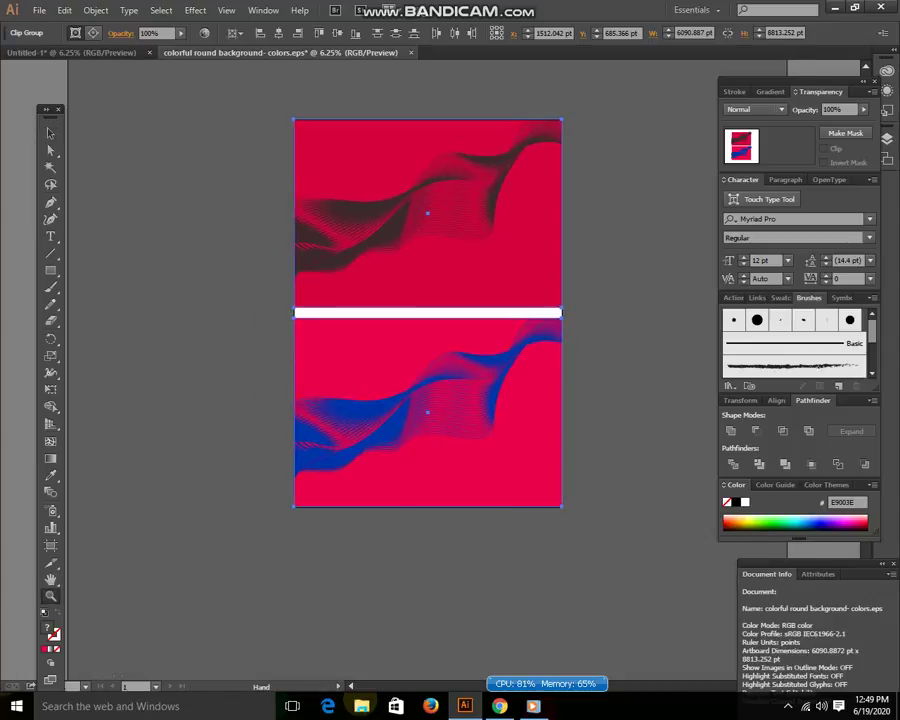
pyautogui.press('v')
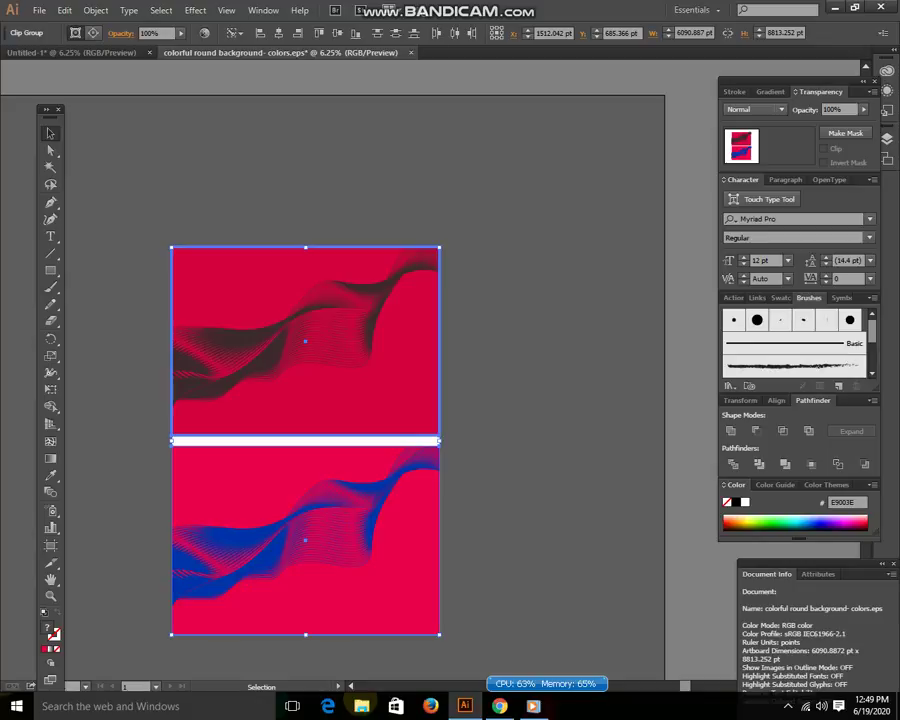
pyautogui.hotkey('ctrl', 'shift', 'a')
pyautogui.click(305, 341)
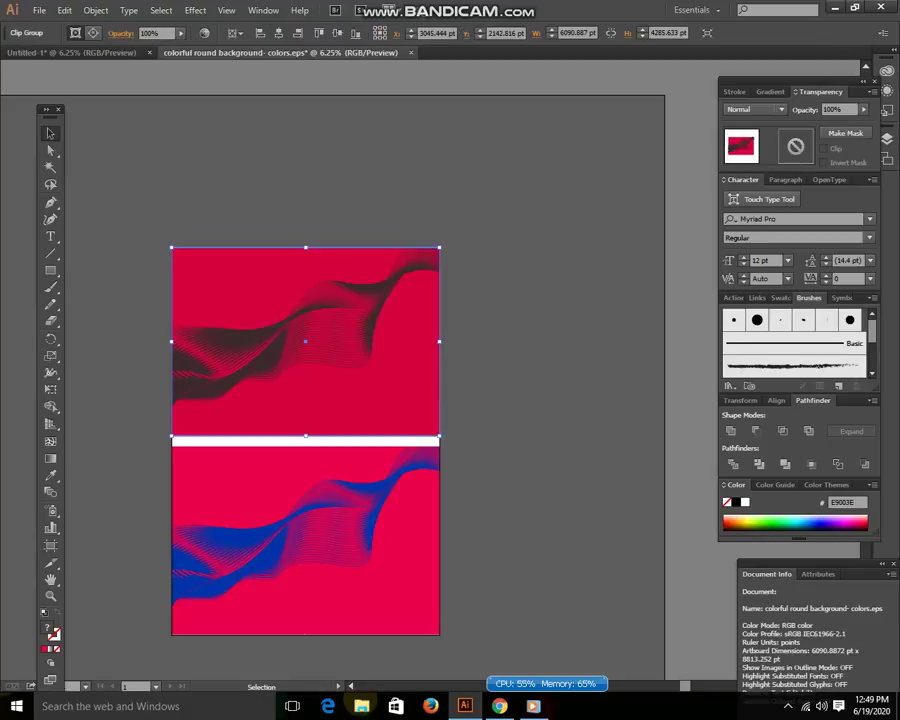
pyautogui.hotkey('ctrl', 'a')
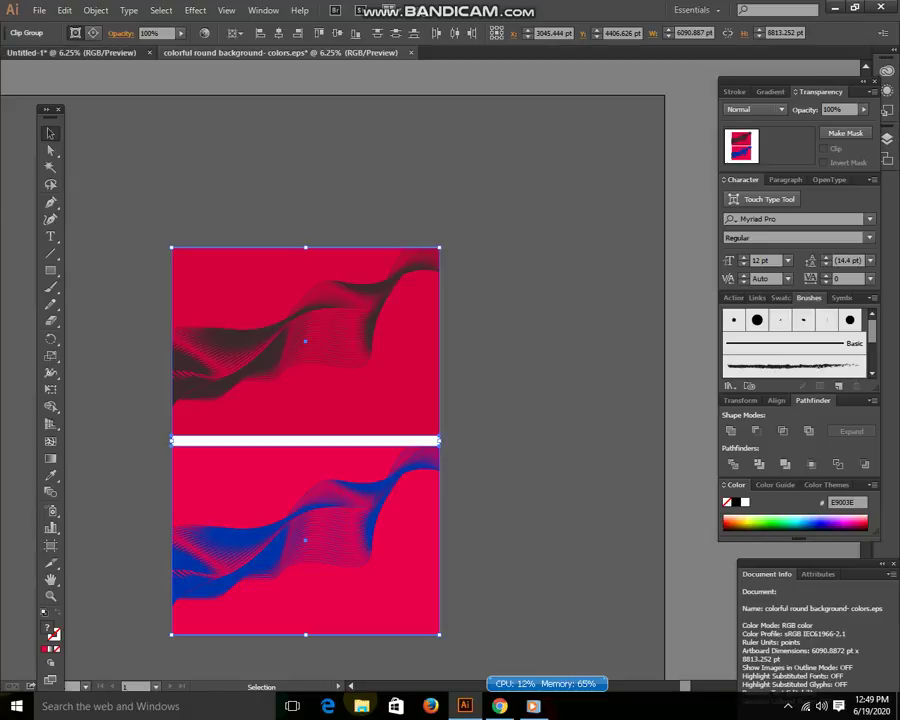
pyautogui.hotkey('ctrl', 'Tab')
pyautogui.hotkey('ctrl', 'Tab')
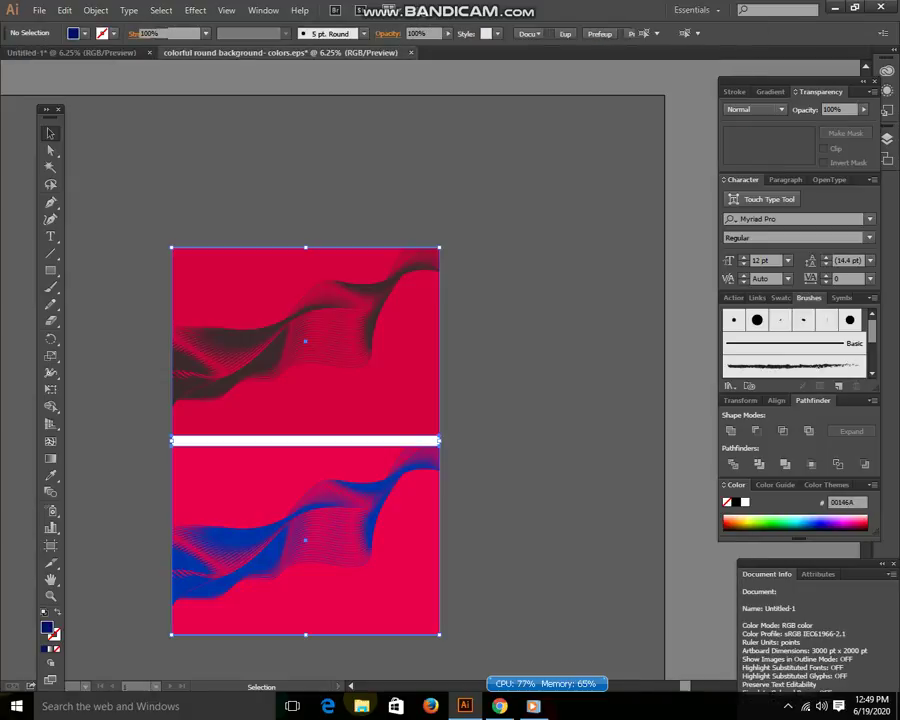
# Step: Copy both wave variants into Untitled-1, scale them down, and return to the colorful file
pyautogui.moveTo(410, 480); pyautogui.dragTo(385, 368)
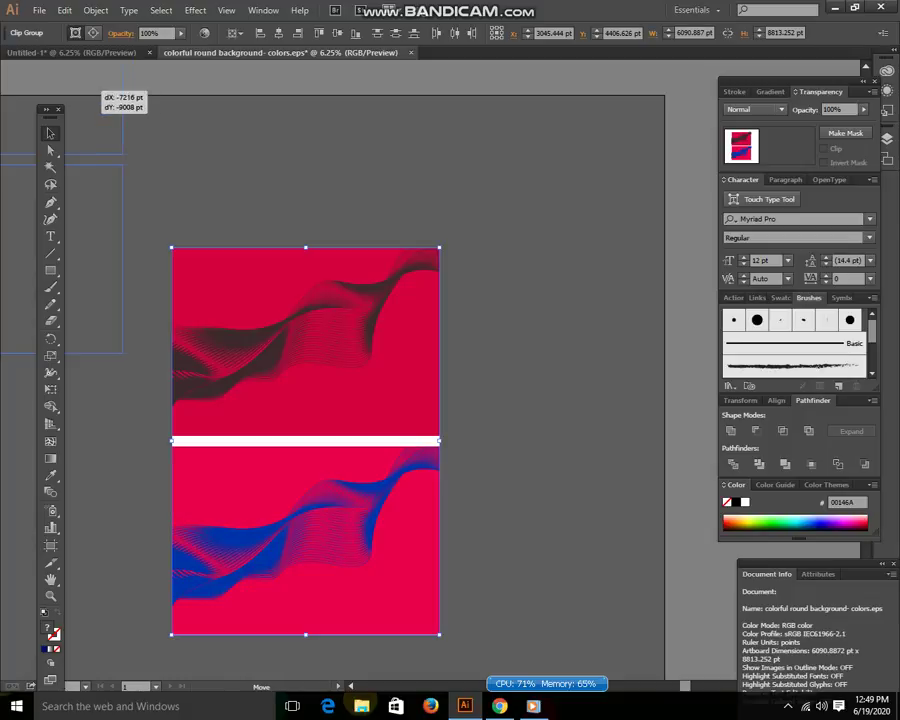
pyautogui.moveTo(290, 300); pyautogui.dragTo(75, 52)
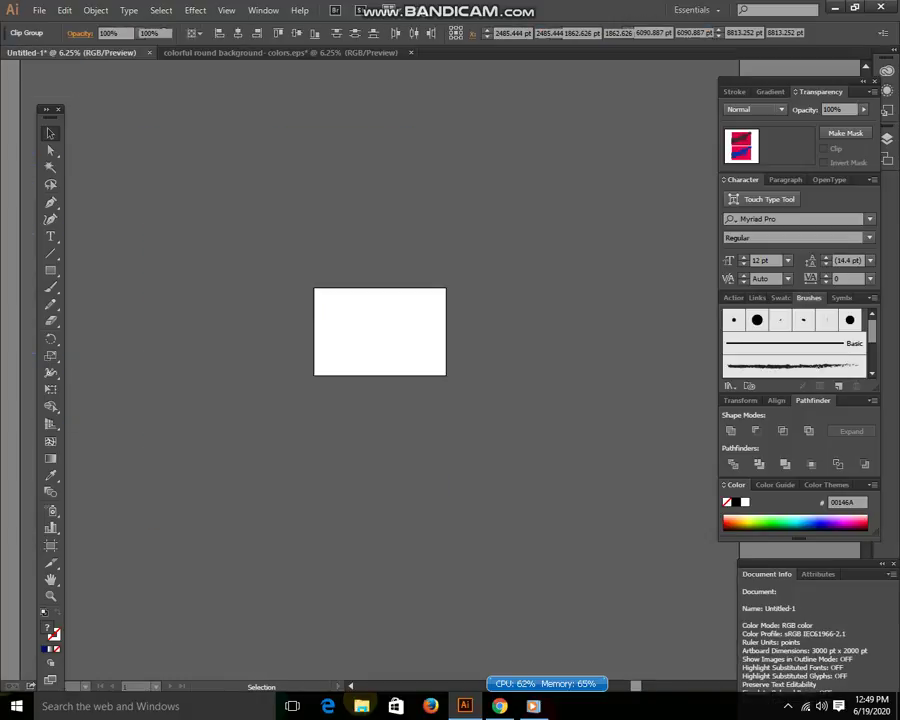
pyautogui.moveTo(75, 52); pyautogui.dragTo(436, 341)
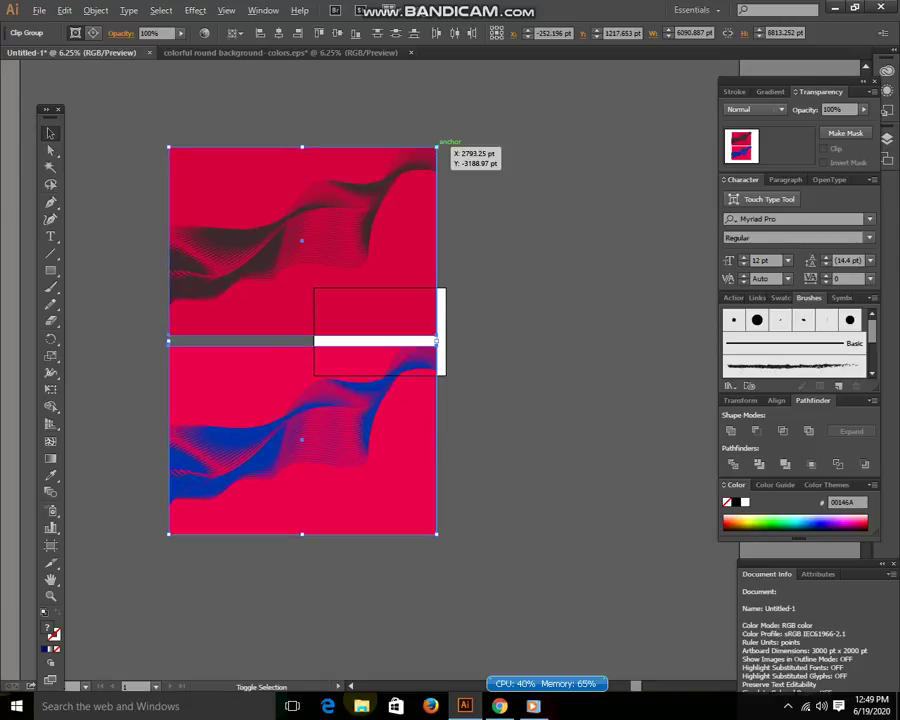
pyautogui.moveTo(436, 146); pyautogui.dragTo(386, 219)
pyautogui.hotkey('ctrl', 'shift', 'a')
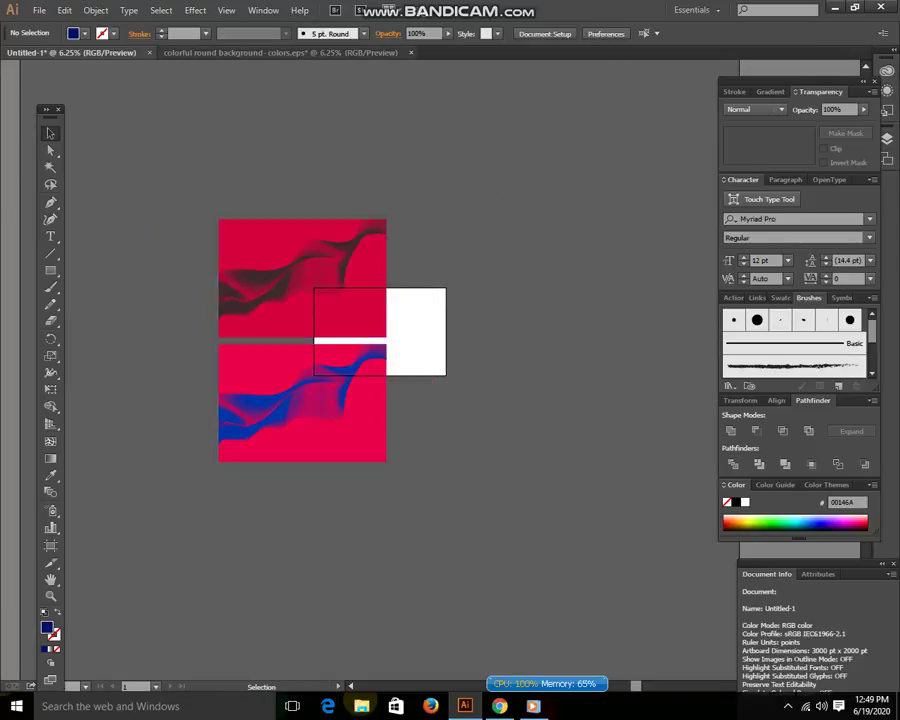
pyautogui.click(285, 52)
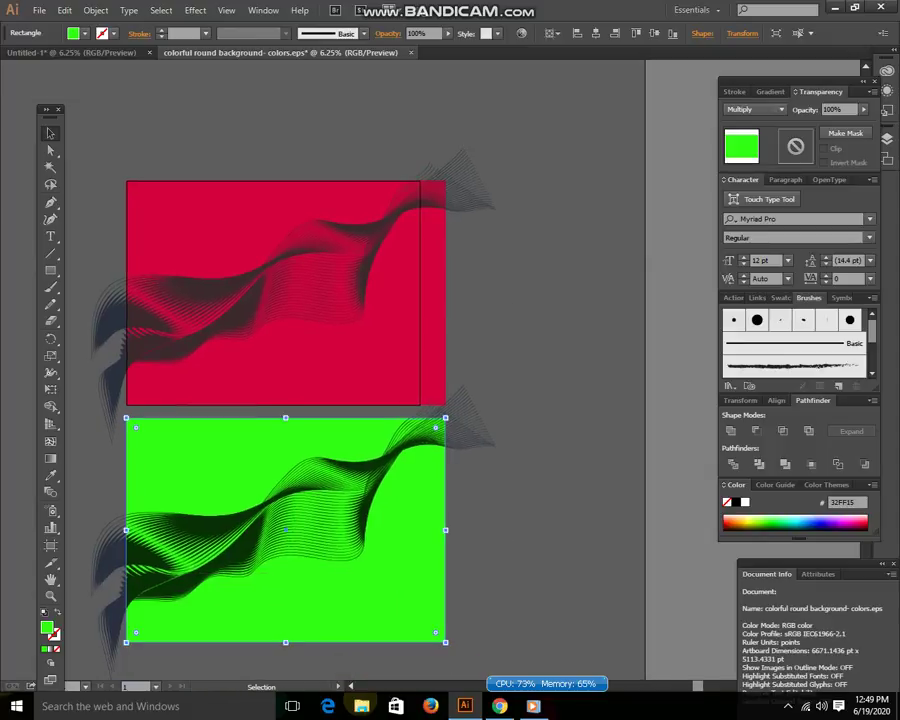
# Step: Delete the red and green background rectangles
pyautogui.press('Delete')
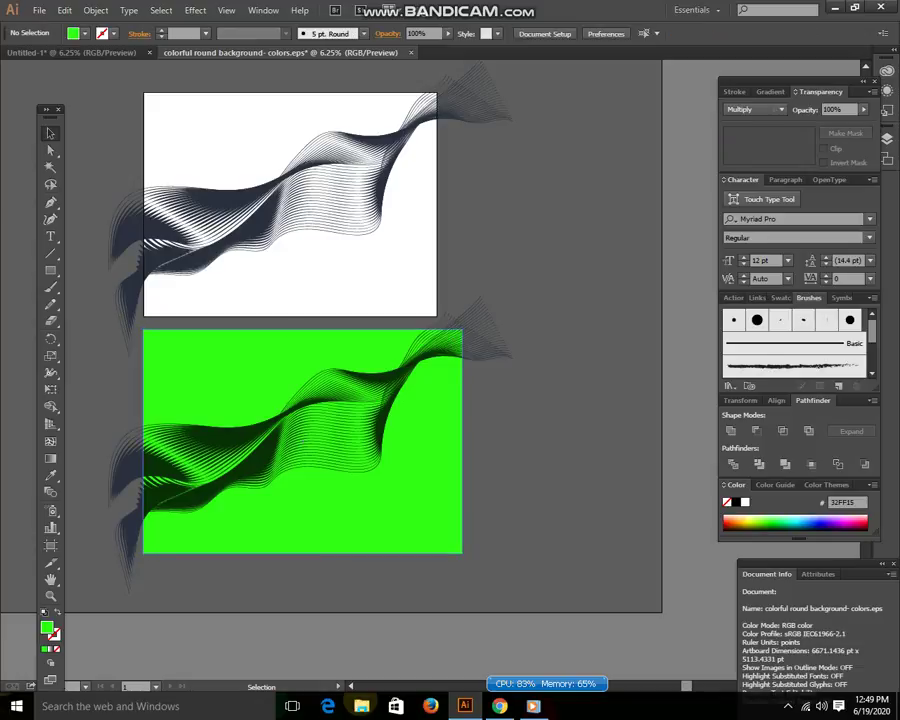
pyautogui.moveTo(112, 252); pyautogui.dragTo(325, 390)
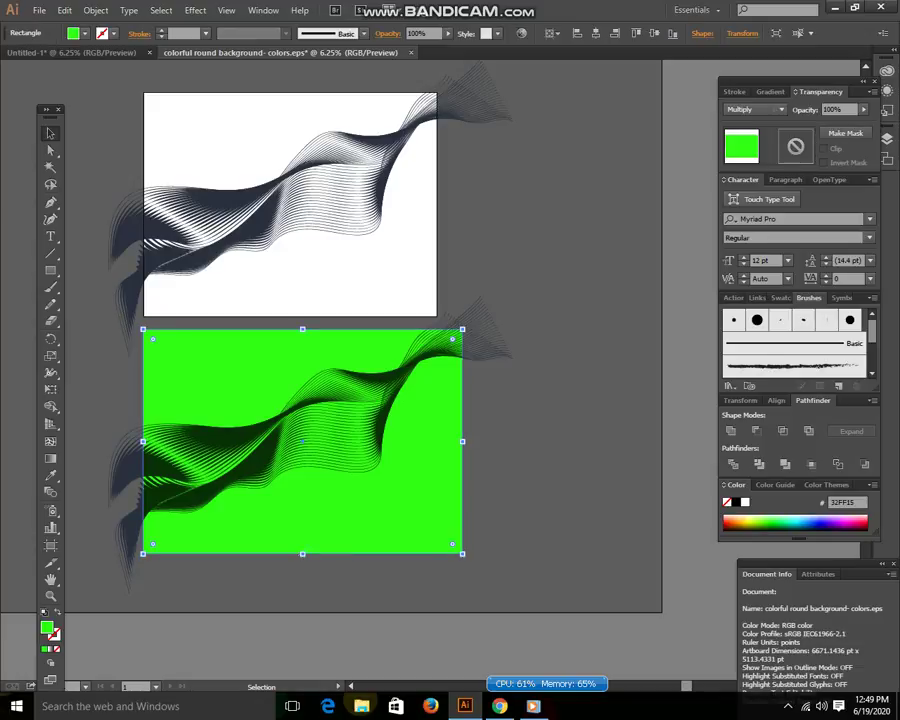
pyautogui.moveTo(256, 553); pyautogui.dragTo(256, 421)
pyautogui.hotkey('ctrl', 'shift', 'a')
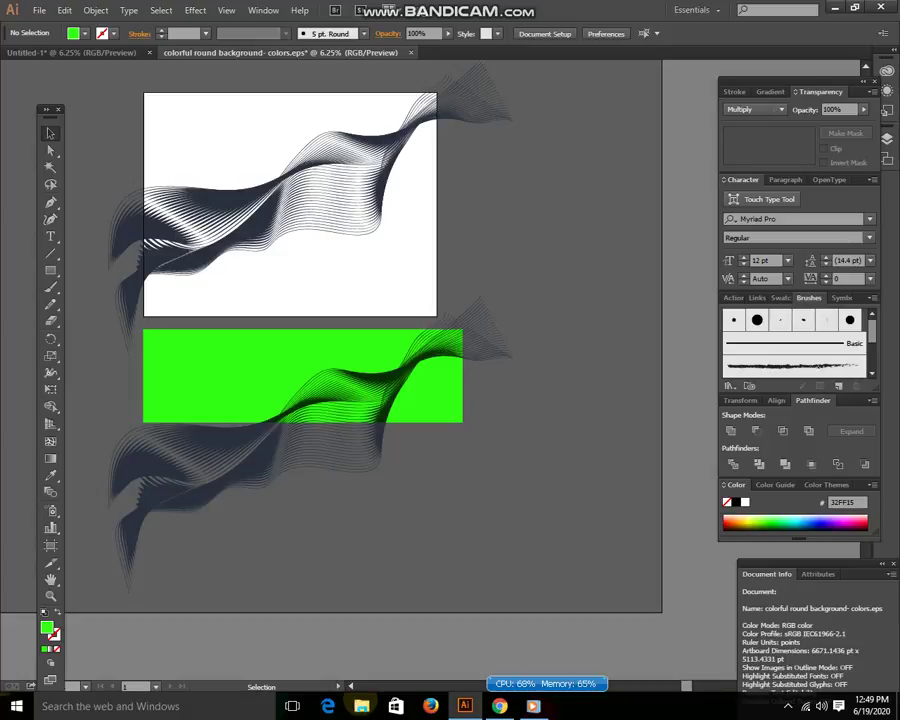
pyautogui.moveTo(302, 375); pyautogui.dragTo(440, 461)
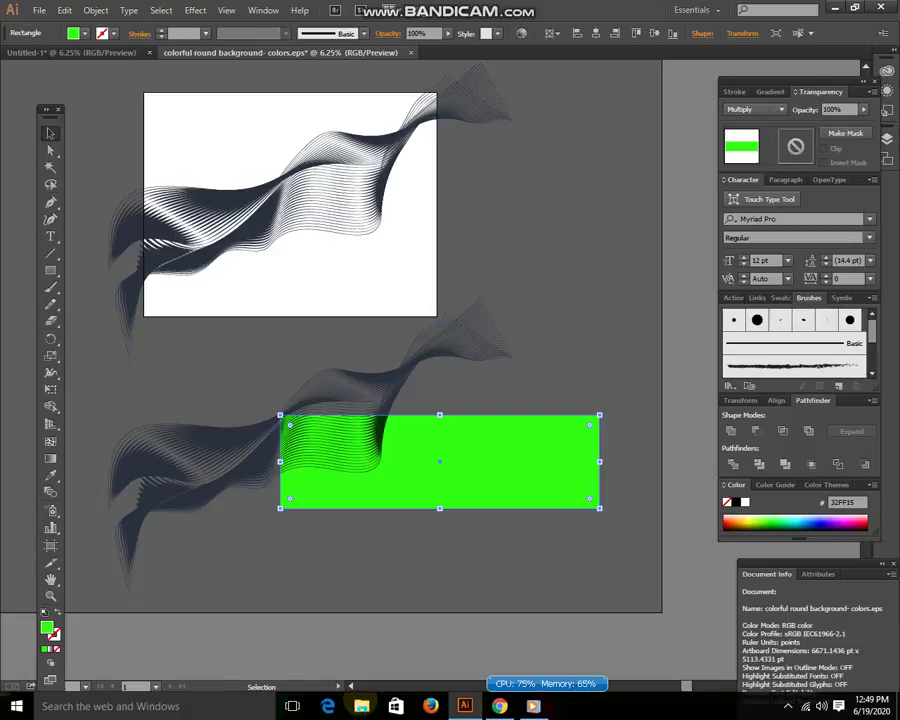
pyautogui.press('Delete')
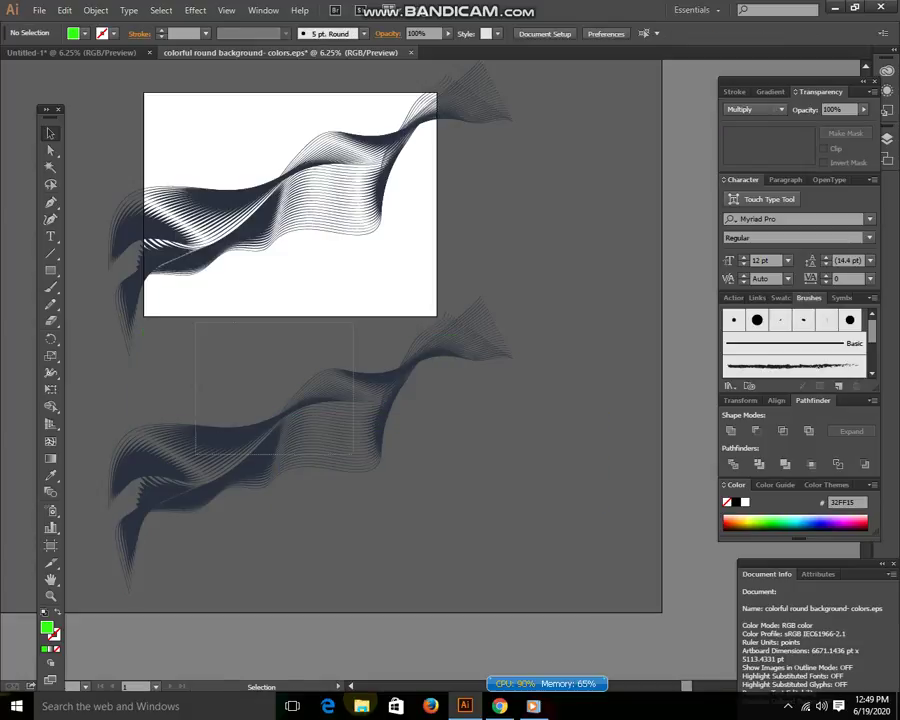
# Step: Move the lower wave blend up onto the upper one
pyautogui.moveTo(345, 490); pyautogui.dragTo(350, 260)
pyautogui.scroll(3, 350, 350)
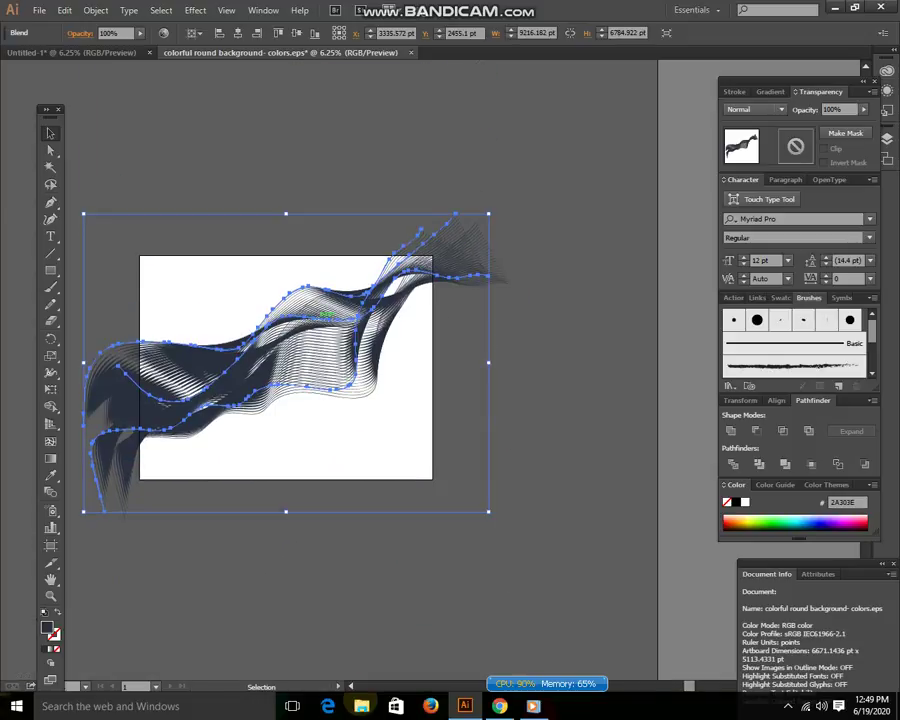
pyautogui.moveTo(327, 313); pyautogui.dragTo(332, 270)
# Step: Scale and rotate the wave blend, set Y to 0, and shift it over the artboard
pyautogui.moveTo(486, 171)
pyautogui.mouseDown()
pyautogui.moveTo(486, 181)
pyautogui.moveTo(448, 204)
pyautogui.mouseUp()
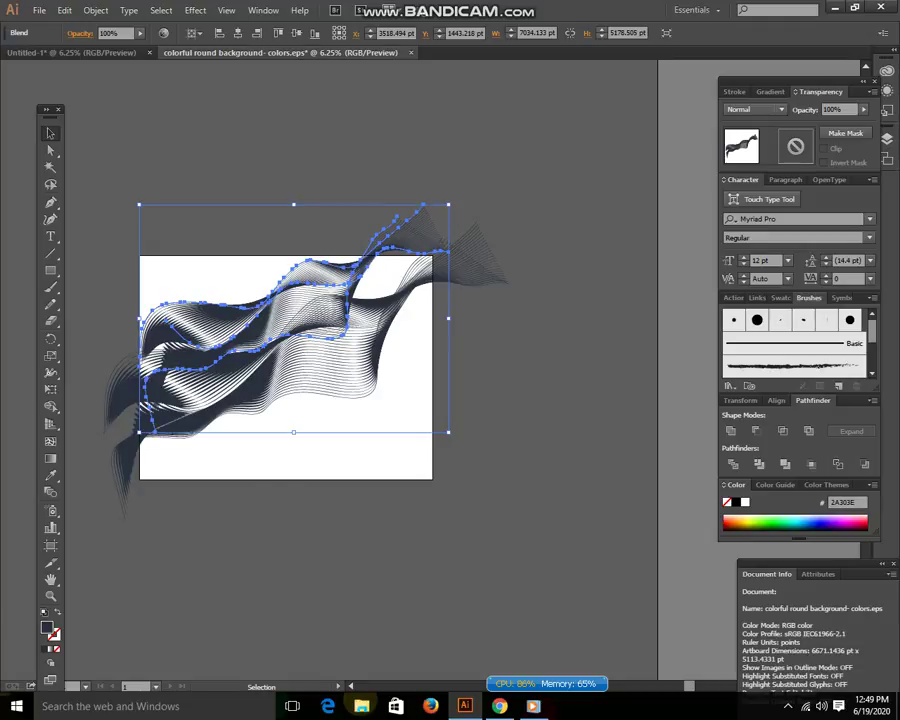
pyautogui.moveTo(128, 196); pyautogui.dragTo(205, 132)
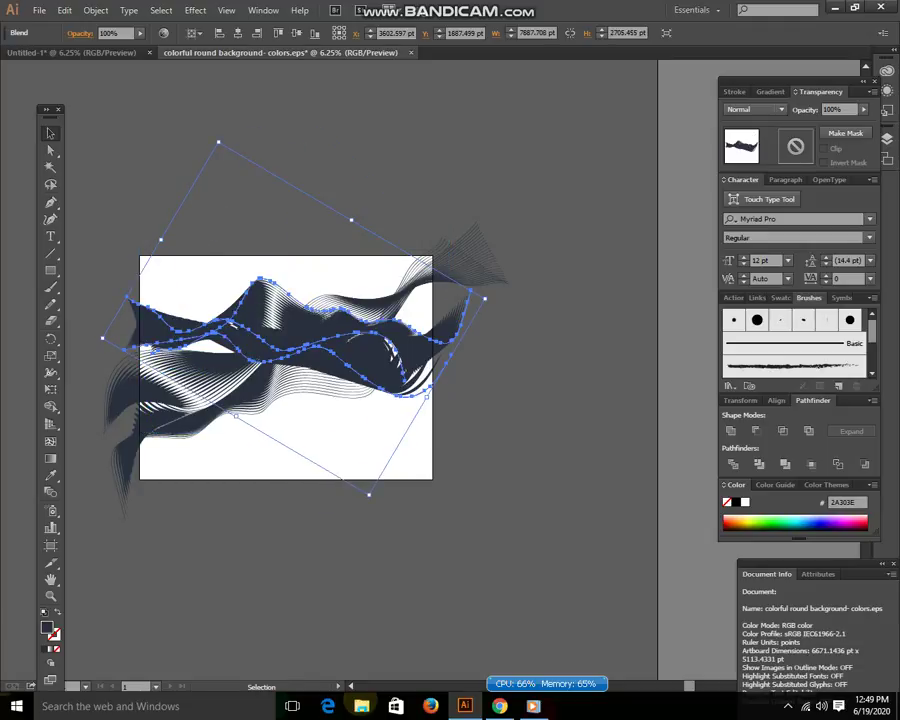
pyautogui.moveTo(484, 298); pyautogui.dragTo(583, 289)
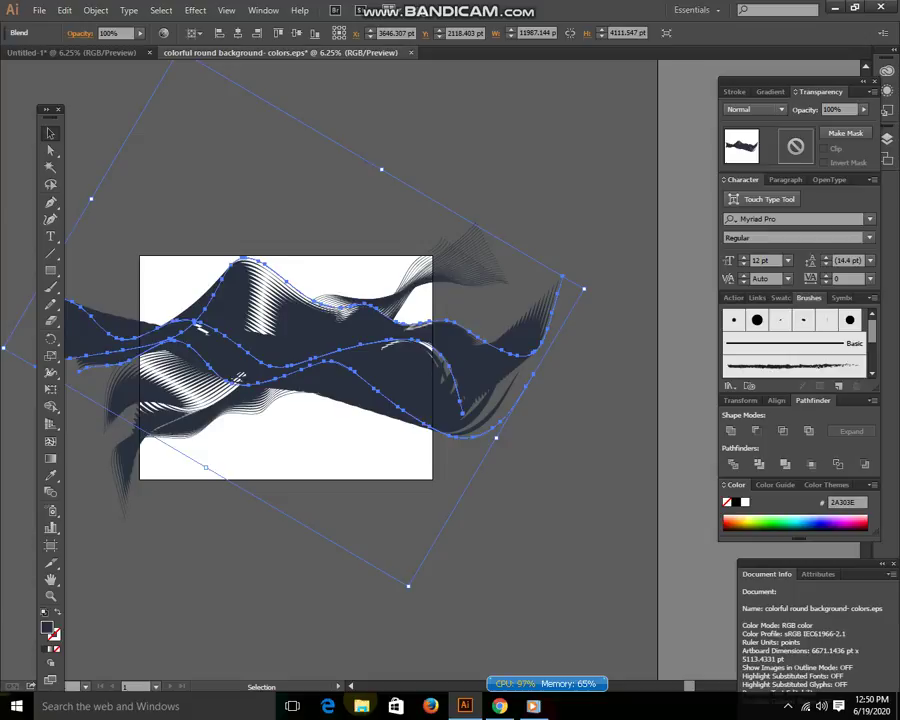
pyautogui.moveTo(586, 291); pyautogui.dragTo(541, 157)
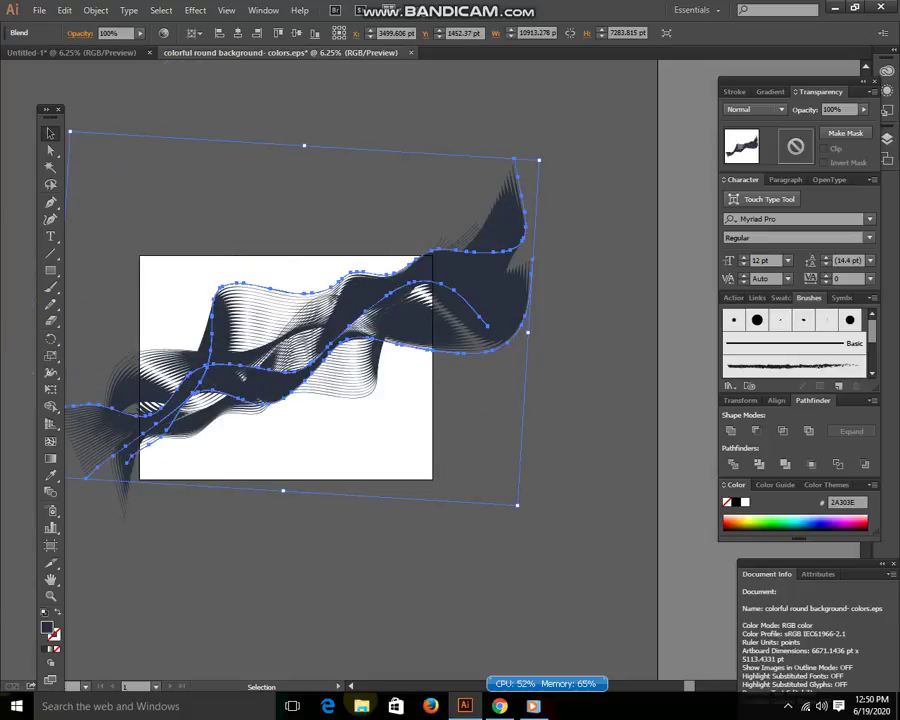
pyautogui.write('0')
pyautogui.press('Return')
pyautogui.moveTo(275, 235); pyautogui.dragTo(288, 254)
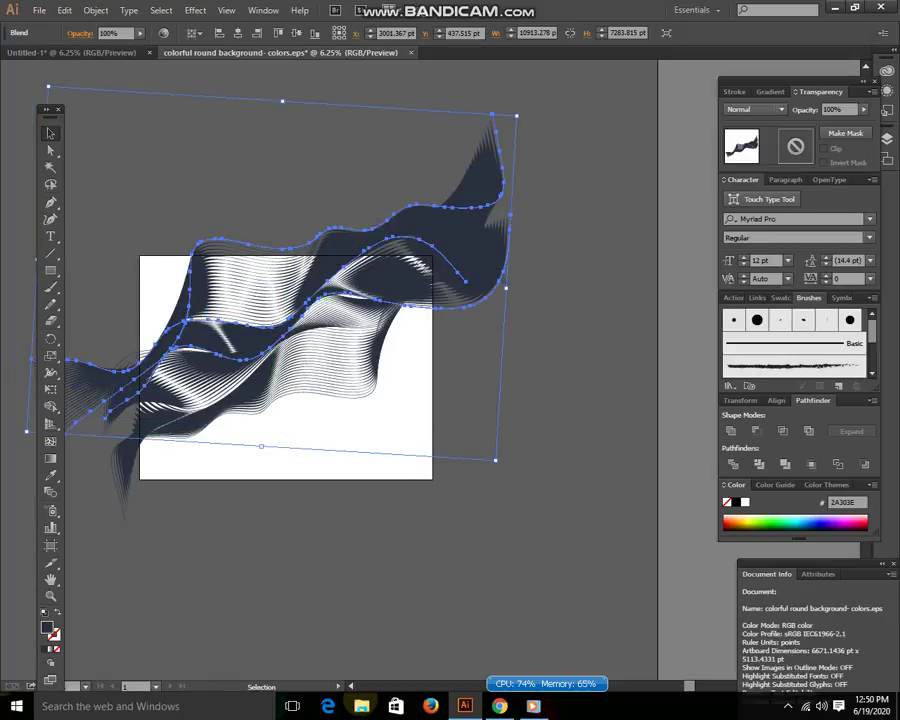
pyautogui.hotkey('ctrl', 'shift', 'a')
pyautogui.scroll(-1, 350, 370)
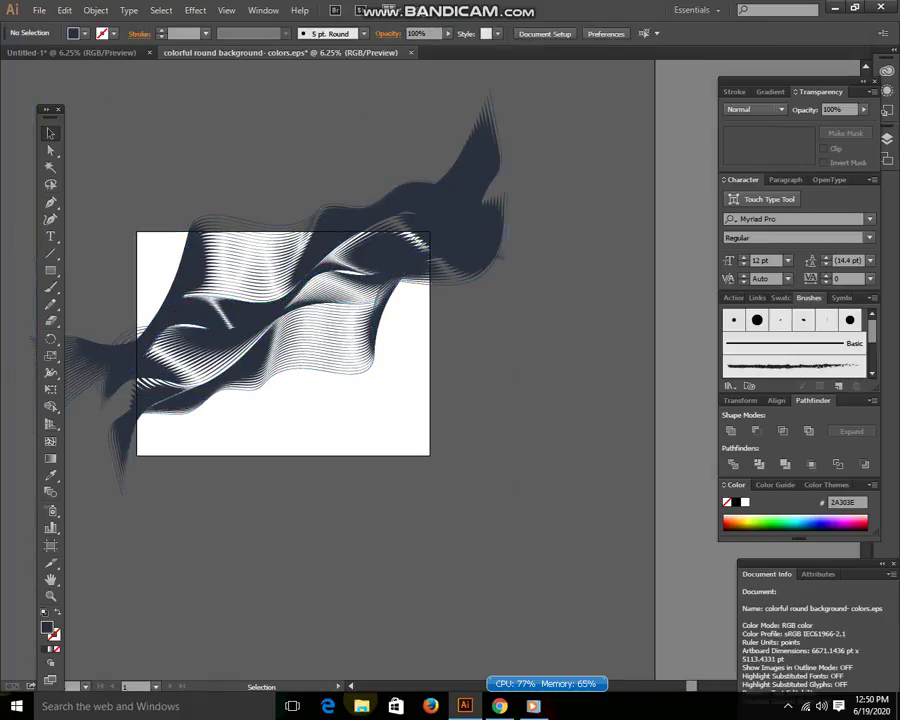
# Step: With the Artboard tool, widen the artboard rightward and raise its top edge to about 7566 × 6771 pt
pyautogui.moveTo(181, 125); pyautogui.dragTo(410, 290)
pyautogui.hotkey('ctrl', 'shift', 'a')
pyautogui.hotkey('ctrl', 'a')
pyautogui.hotkey('ctrl', 'shift', 'a')
pyautogui.hotkey('shift', 'o')
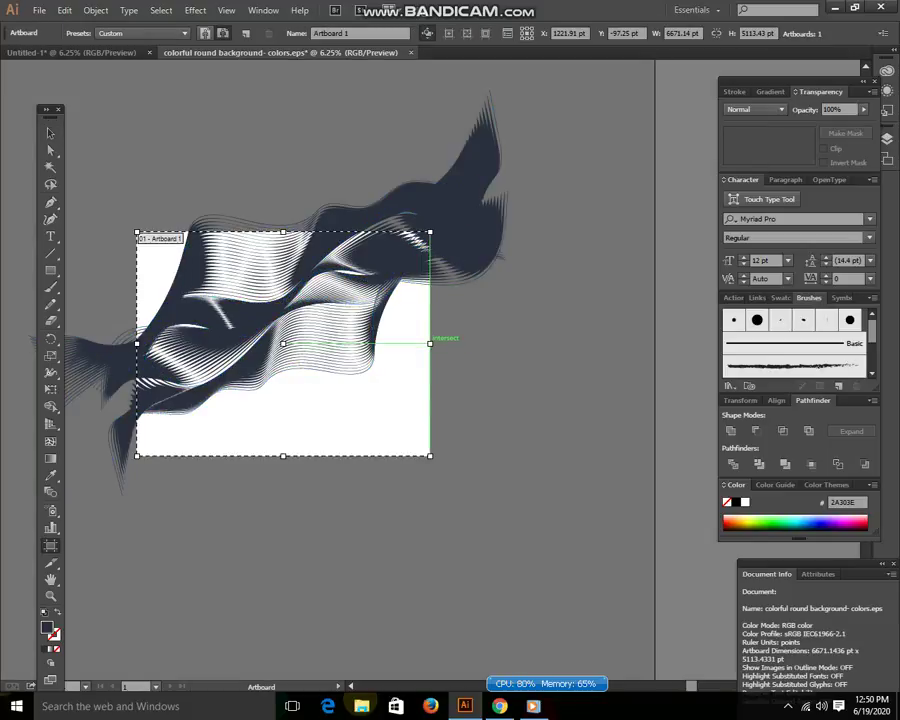
pyautogui.moveTo(430, 343); pyautogui.dragTo(469, 343)
pyautogui.moveTo(304, 231)
pyautogui.mouseDown()
pyautogui.moveTo(316, 167)
pyautogui.moveTo(303, 232)
pyautogui.moveTo(301, 128)
pyautogui.mouseUp()
pyautogui.hotkey('ctrl', 'z')
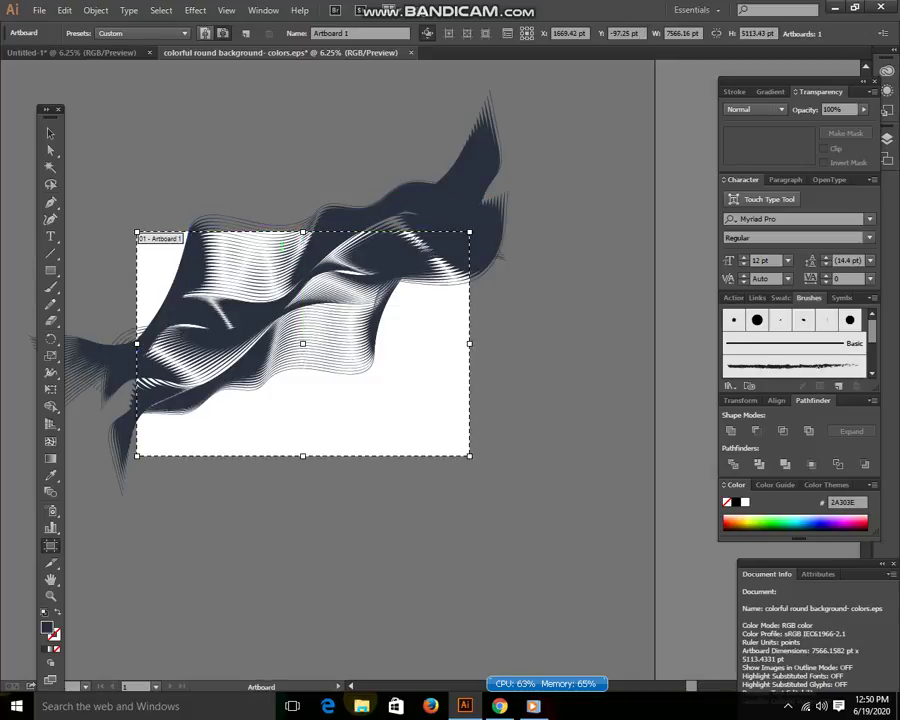
pyautogui.moveTo(303, 232); pyautogui.dragTo(303, 158)
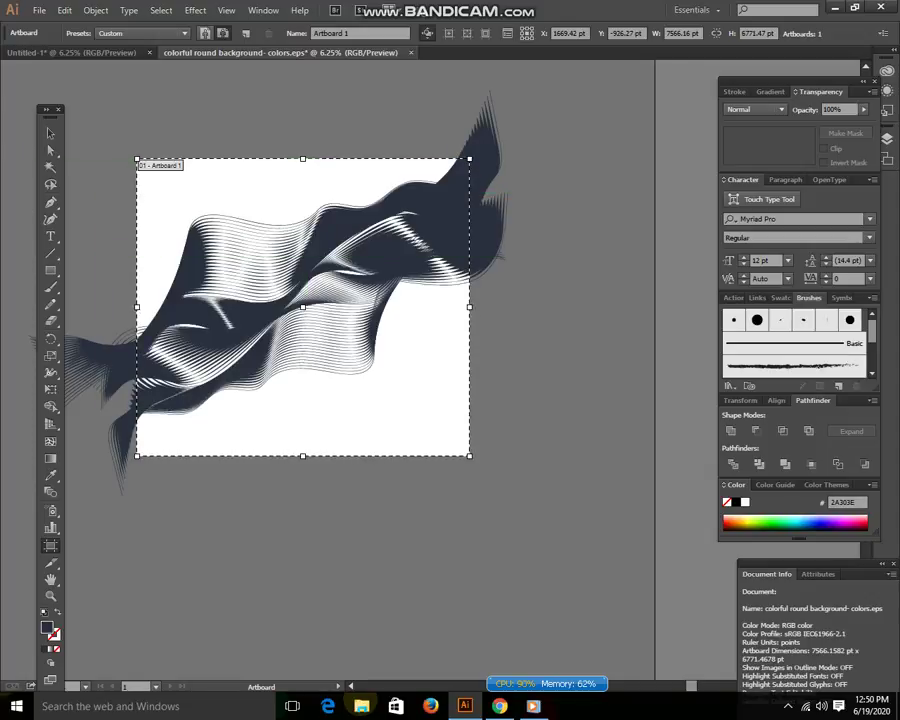
pyautogui.click(51, 133)
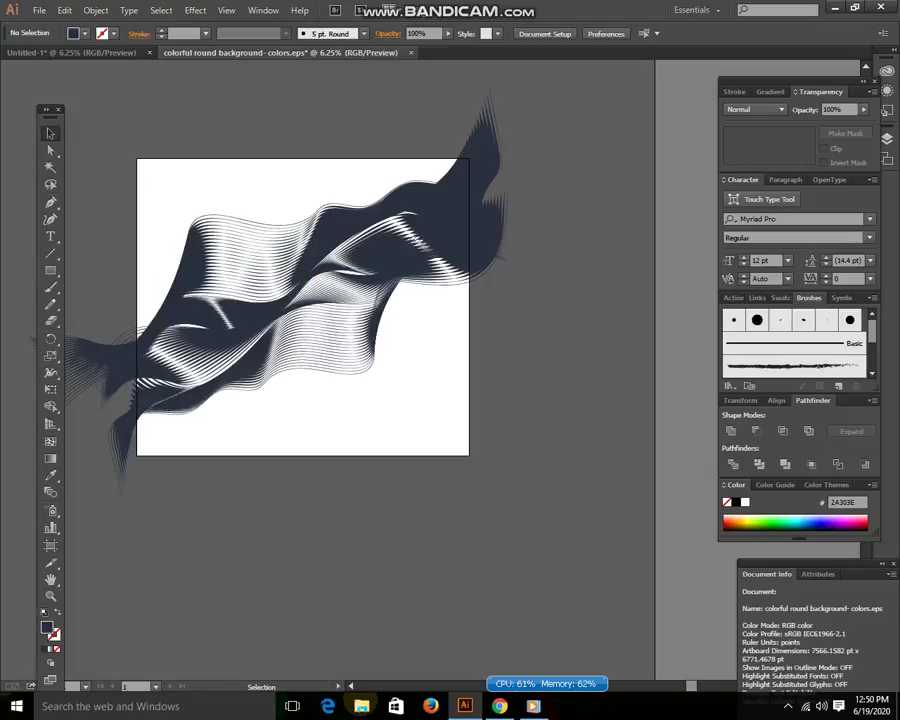
pyautogui.press('m')
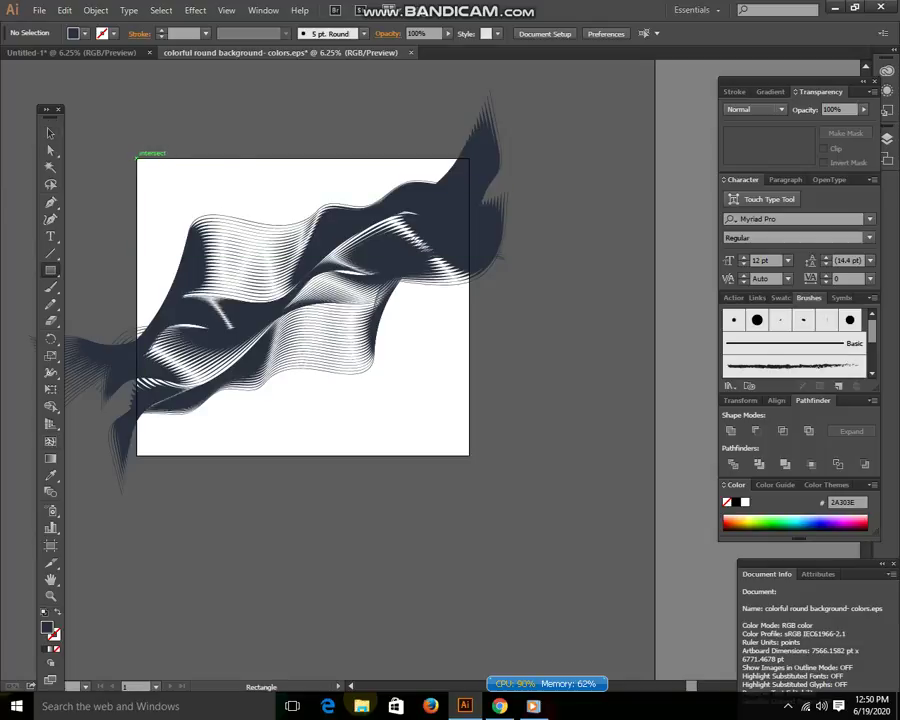
# Step: Draw a rectangle covering the whole artboard and make it a clipping mask over all artwork
pyautogui.moveTo(137, 157)
pyautogui.mouseDown()
pyautogui.moveTo(411, 420)
pyautogui.moveTo(457, 452)
pyautogui.mouseUp()
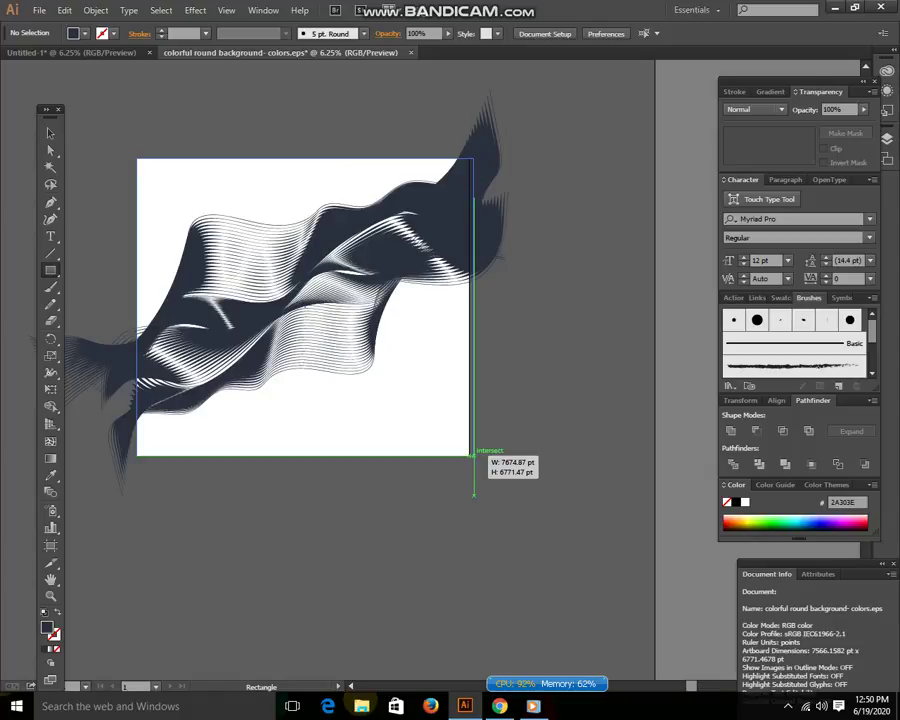
pyautogui.moveTo(473, 456); pyautogui.dragTo(469, 458)
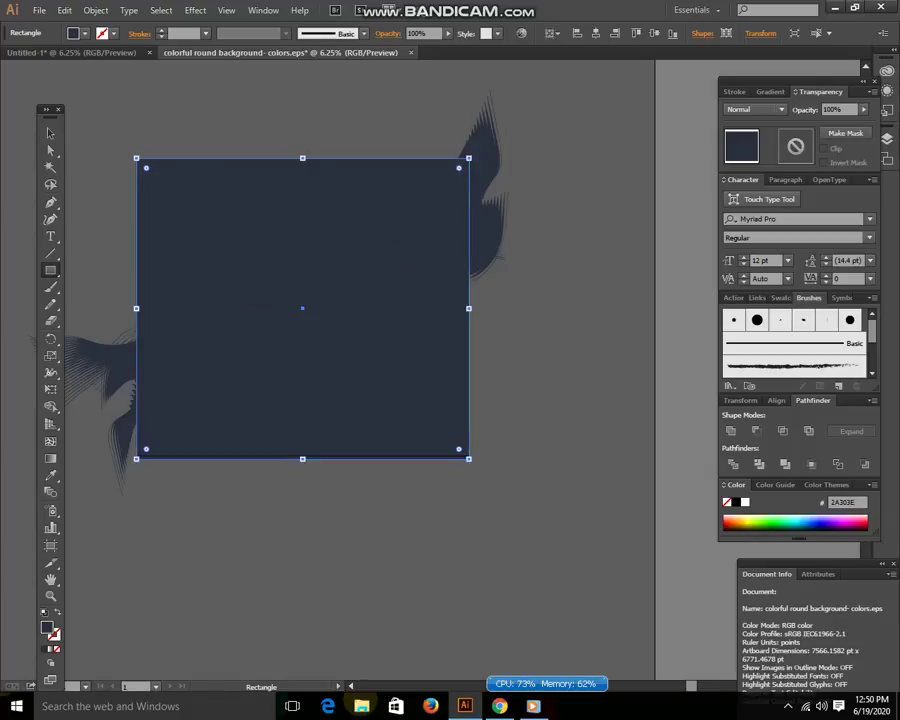
pyautogui.click(51, 133)
pyautogui.hotkey('ctrl', 'a')
pyautogui.rightClick(362, 378)
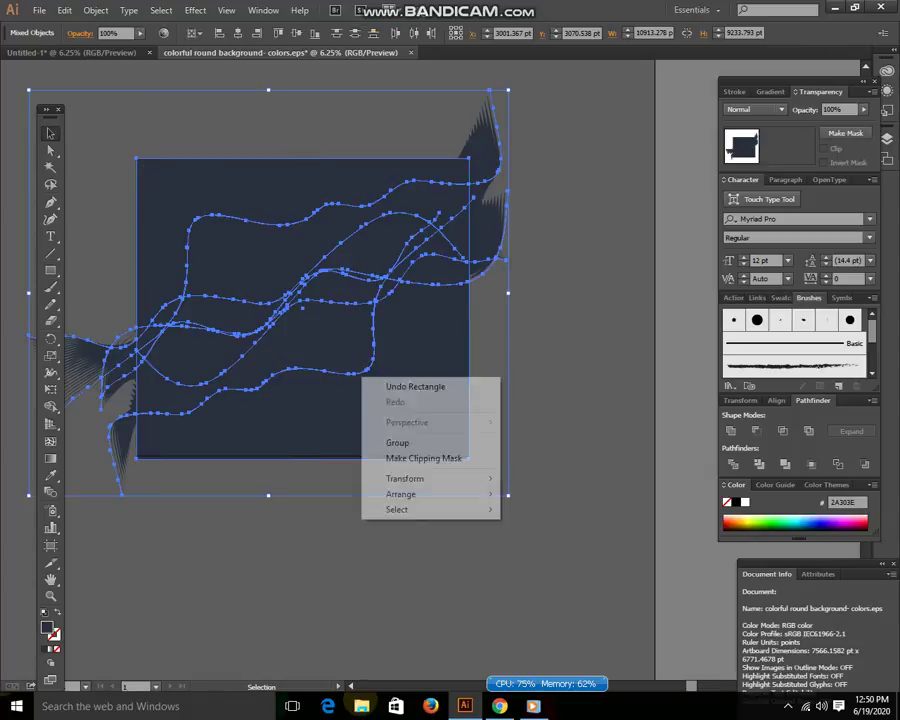
pyautogui.click(424, 458)
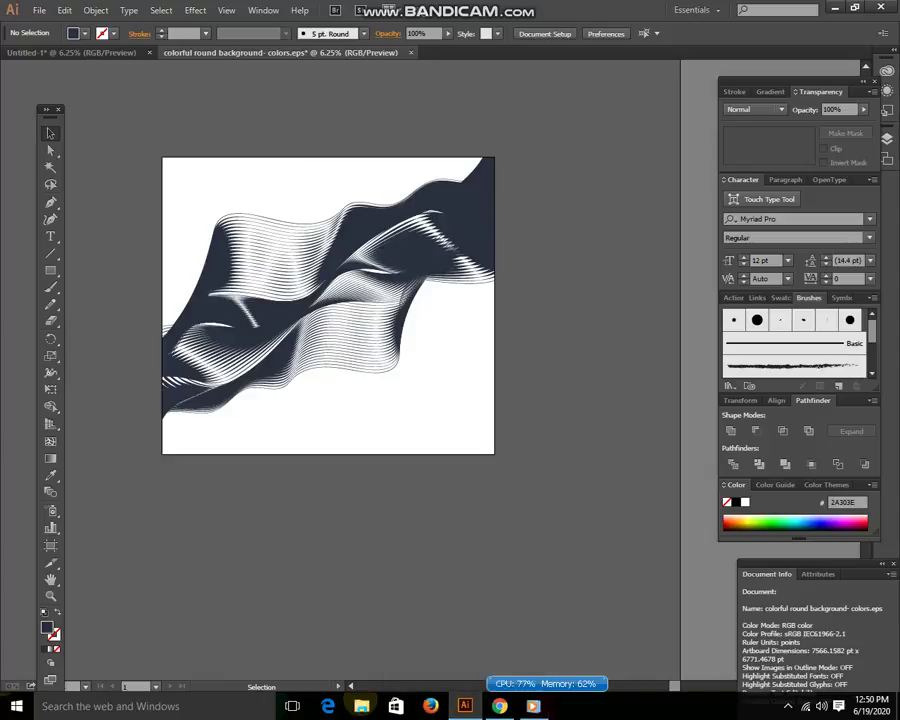
# Step: Switch to Chrome's YouTube tab, then minimize everything to show the desktop
pyautogui.hotkey('alt', 'Tab')
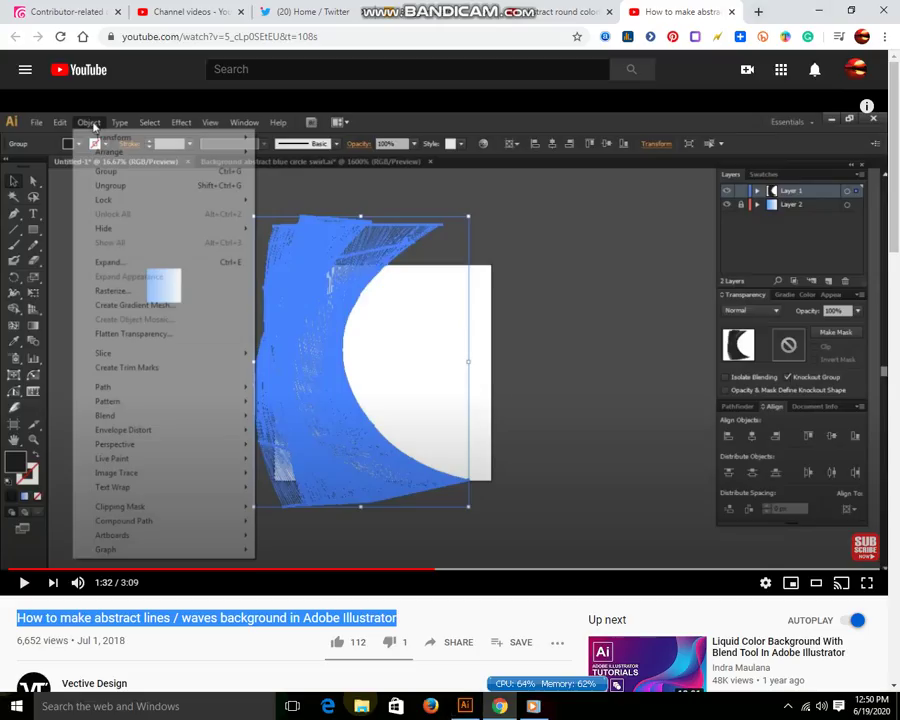
pyautogui.press('super+d')
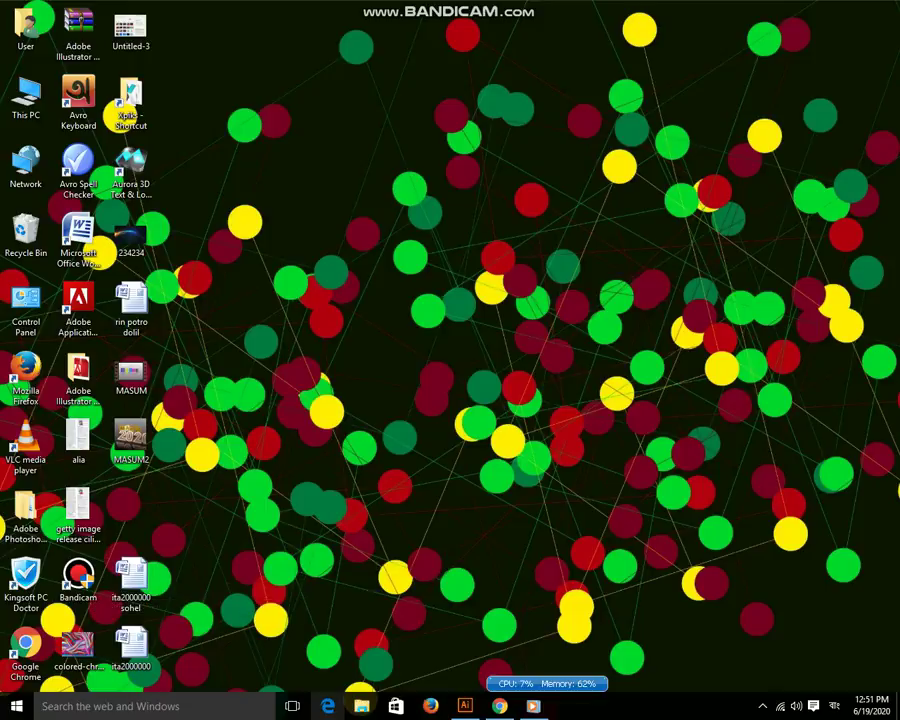
# Step: Open the Bandicam folder in Documents via This PC in File Explorer
pyautogui.press('super+e')
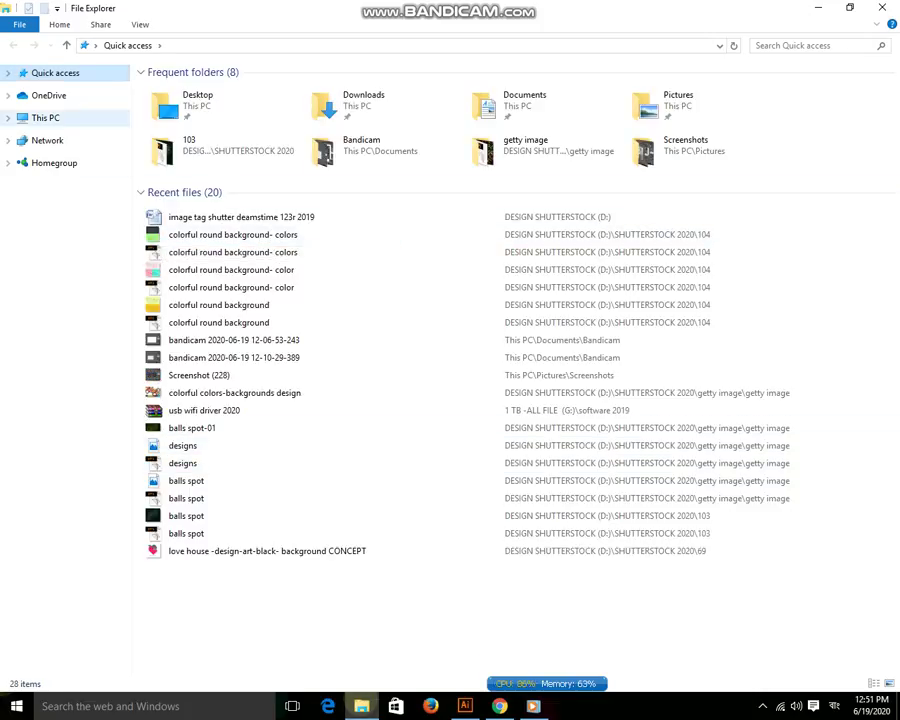
pyautogui.click(45, 117)
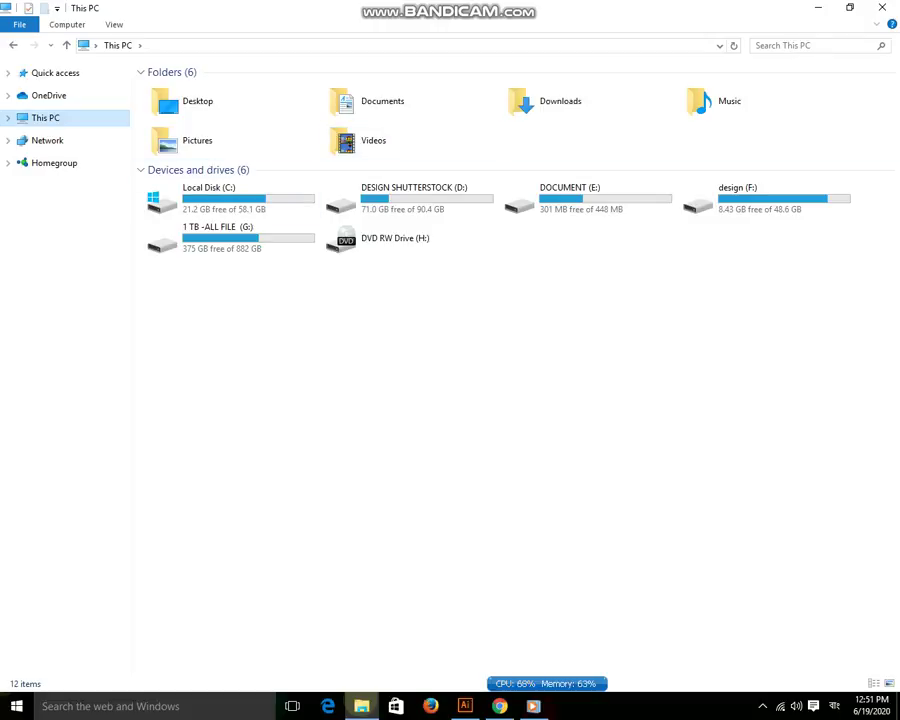
pyautogui.doubleClick(400, 101)
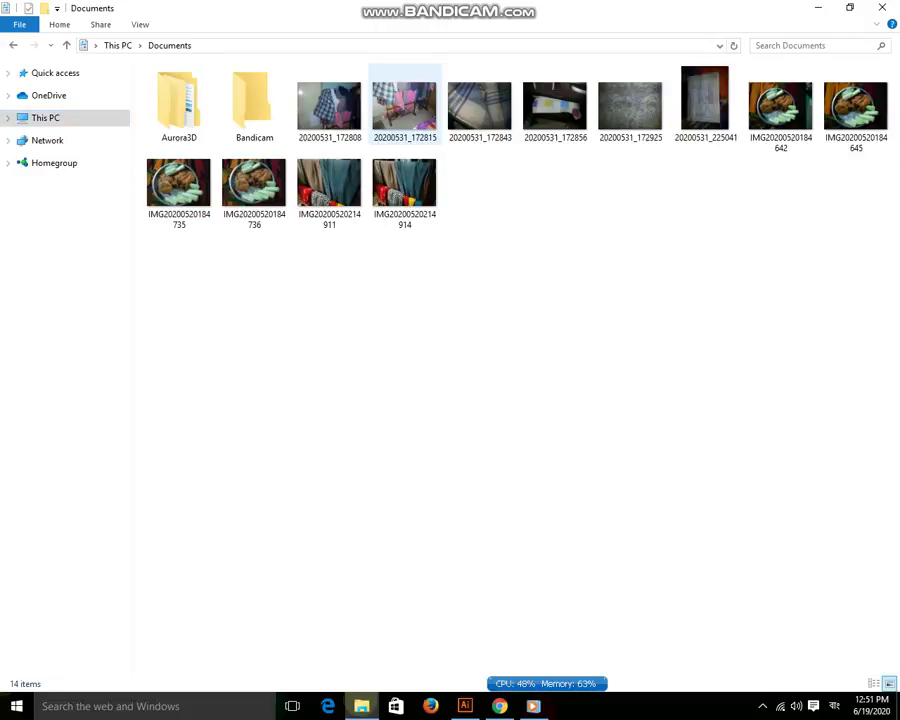
pyautogui.click(254, 103)
pyautogui.press('Return')
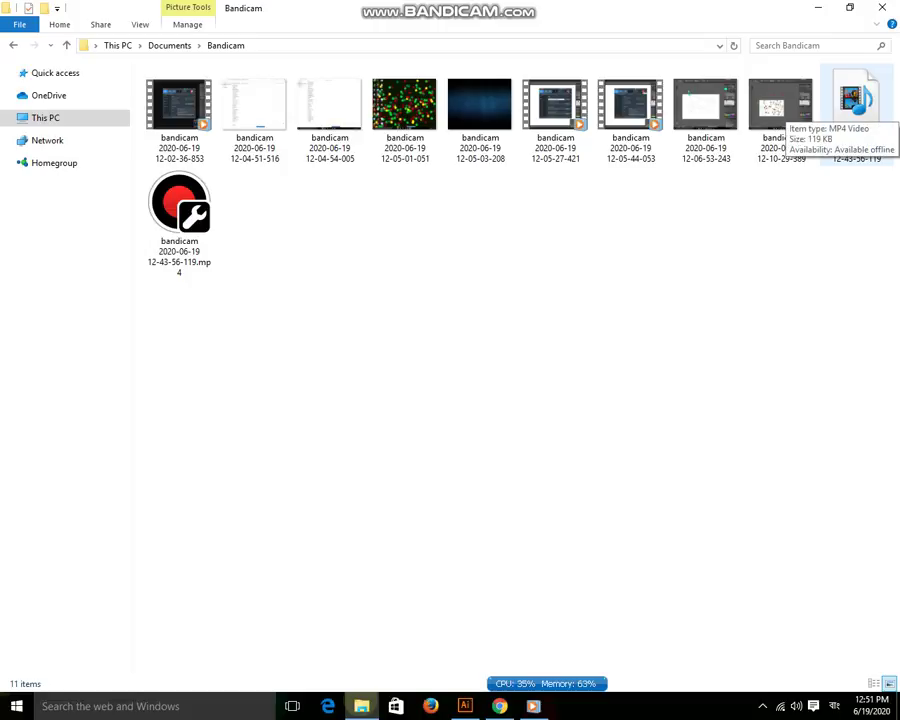
# Step: Try playing the .mp4 and the latest recording, closing the error dialogs and player
pyautogui.press('Down')
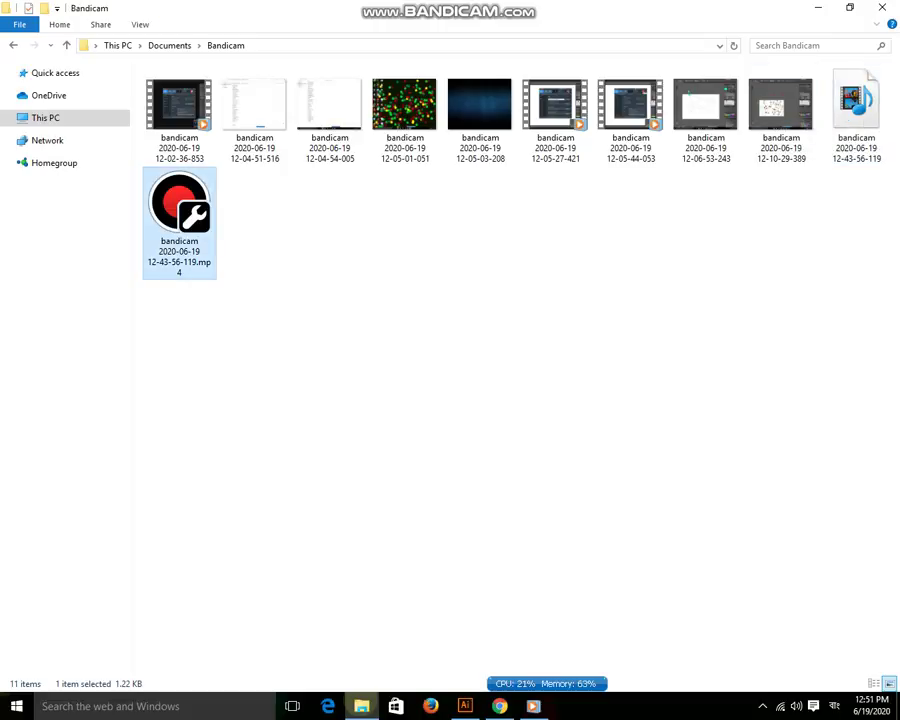
pyautogui.press('Return')
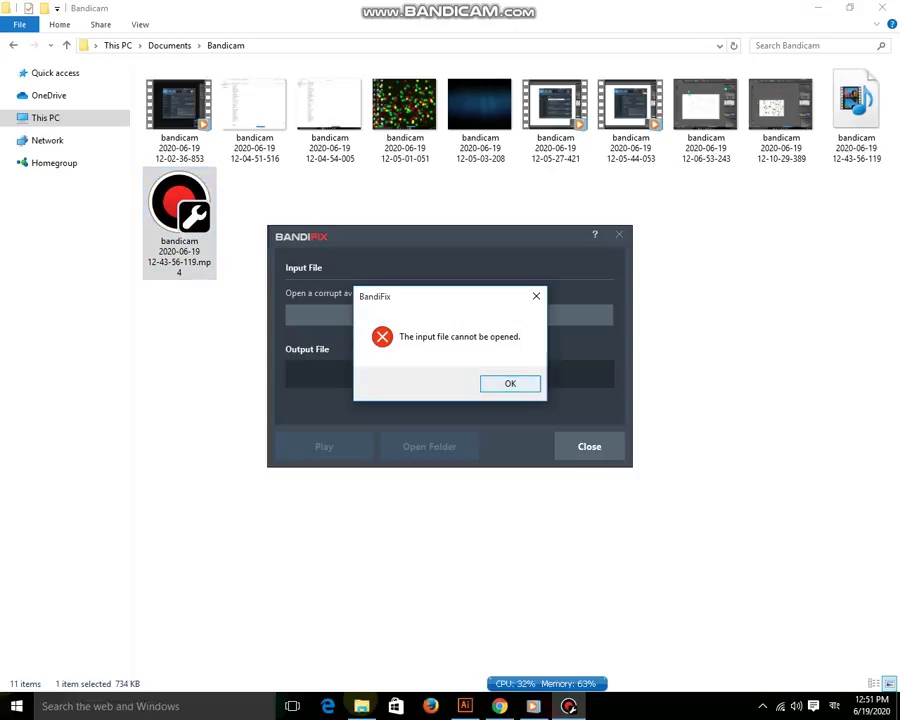
pyautogui.press('Return')
pyautogui.hotkey('alt', 'F4')
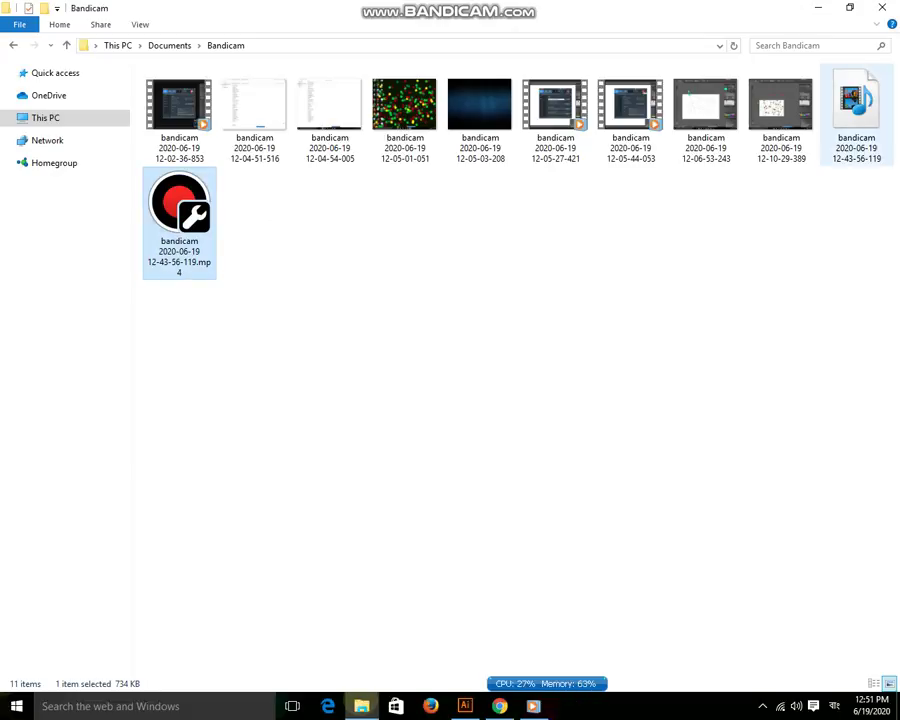
pyautogui.press('Left')
pyautogui.press('Return')
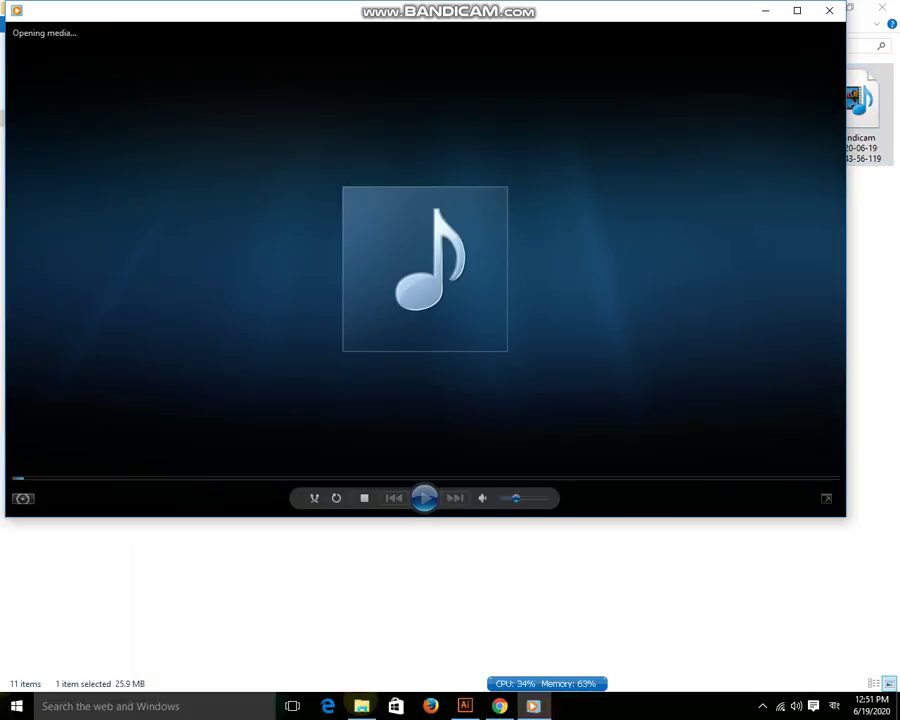
pyautogui.press('Return')
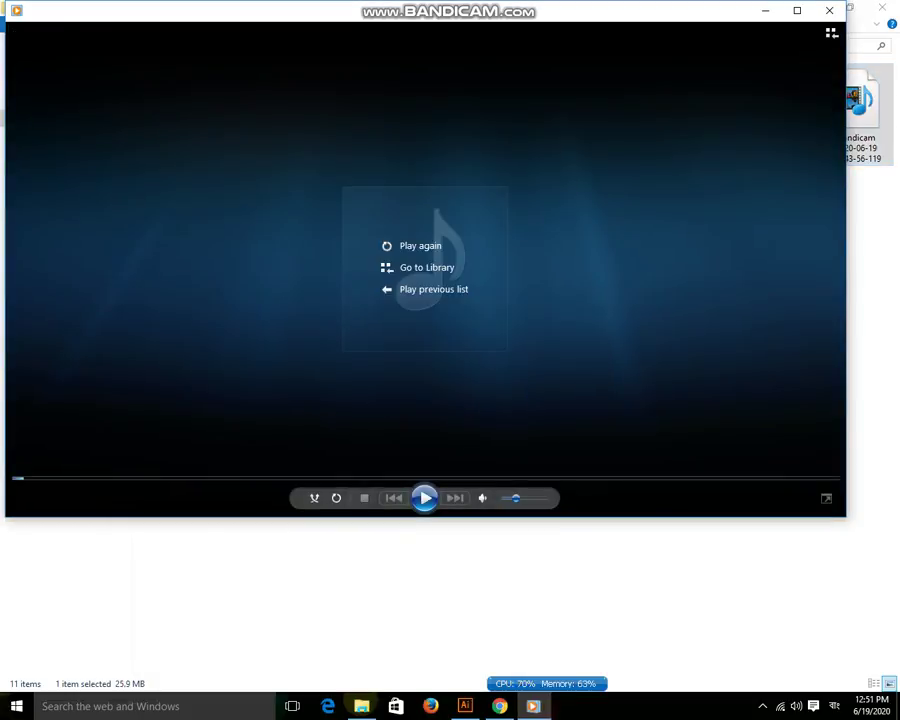
pyautogui.hotkey('alt', 'F4')
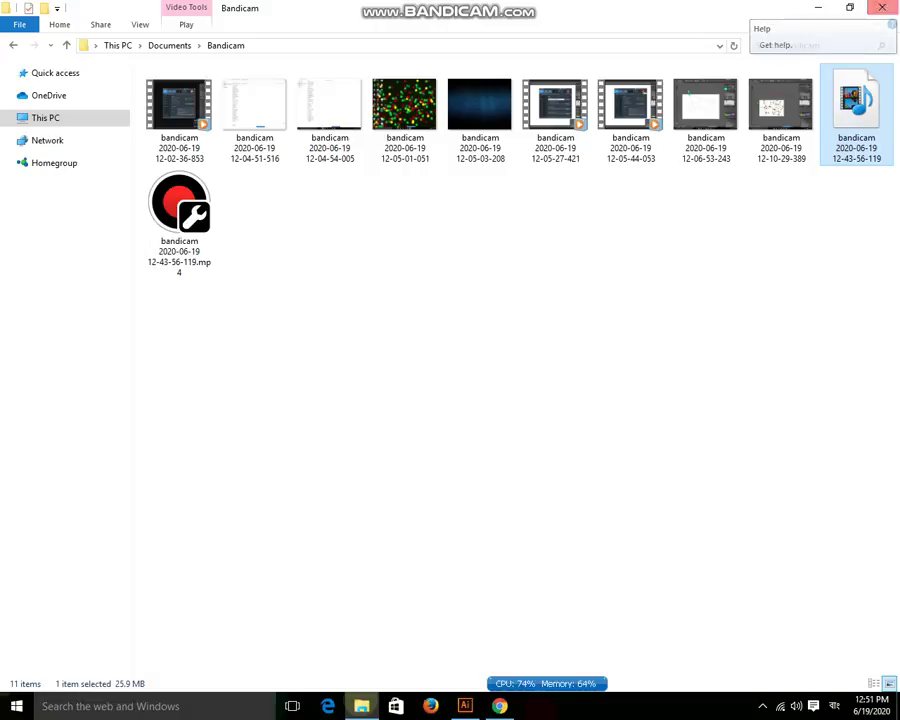
# Step: Delete all Bandicam recordings except the two in-use 12-43-56-119 files, then reveal the desktop
pyautogui.moveTo(861, 270)
pyautogui.mouseDown()
pyautogui.moveTo(133, 120)
pyautogui.moveTo(60, 73)
pyautogui.mouseUp()
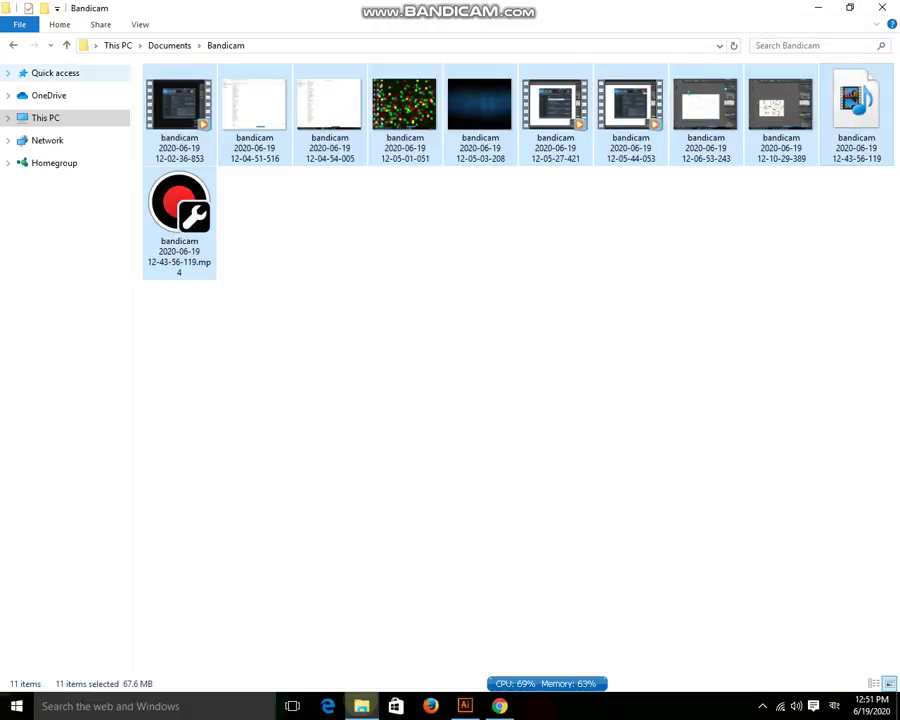
pyautogui.press('Delete')
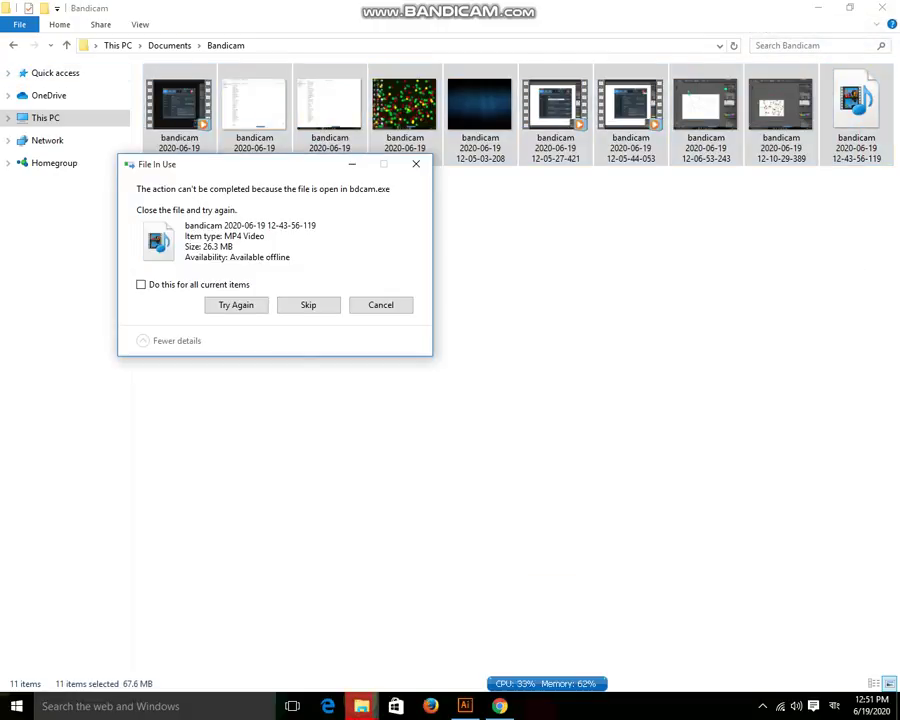
pyautogui.press('Return')
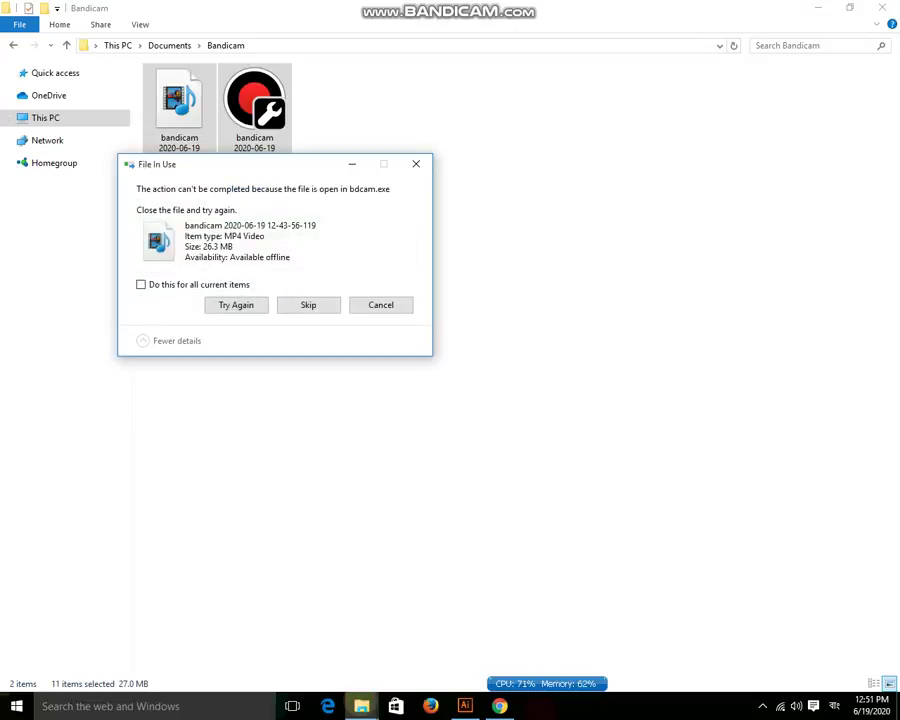
pyautogui.press('Tab')
pyautogui.press('Tab')
pyautogui.press('Return')
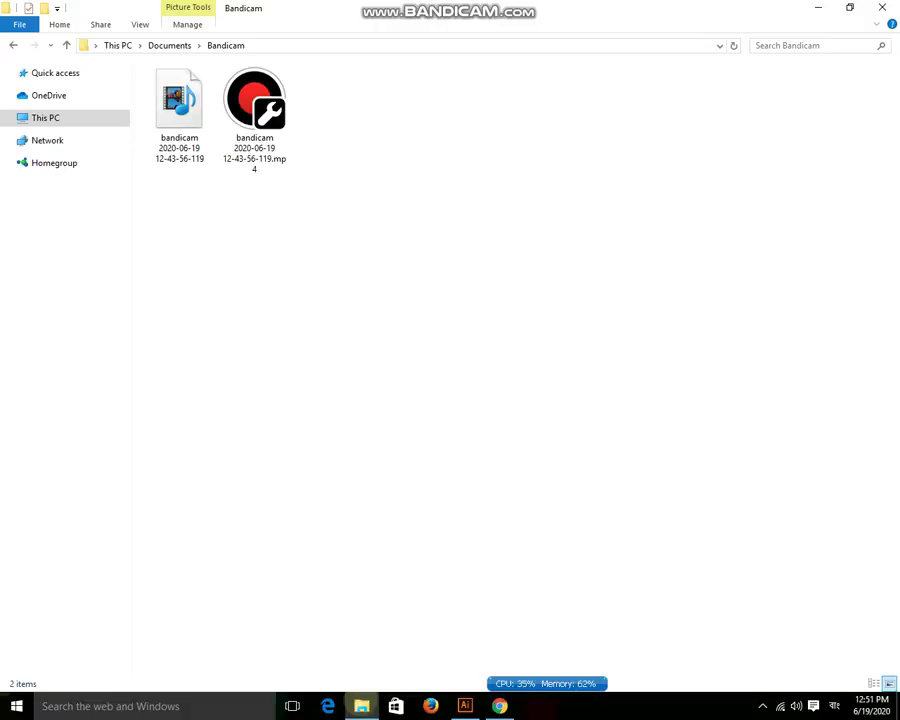
pyautogui.click(817, 7)
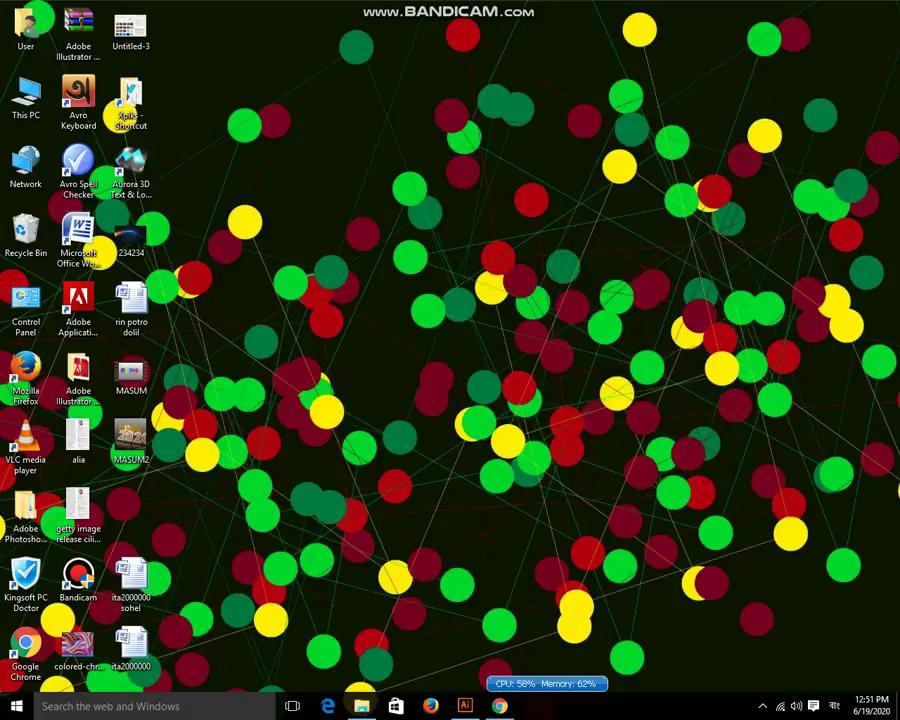
# Step: Restore all 21 deleted recordings from the Recycle Bin
pyautogui.doubleClick(26, 232)
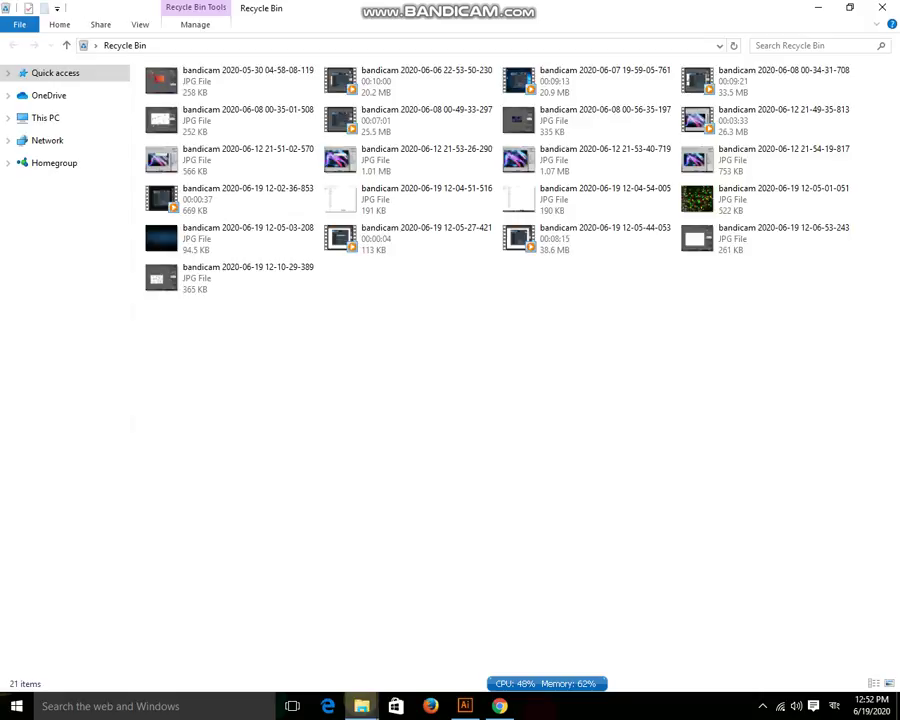
pyautogui.moveTo(191, 370); pyautogui.dragTo(820, 62)
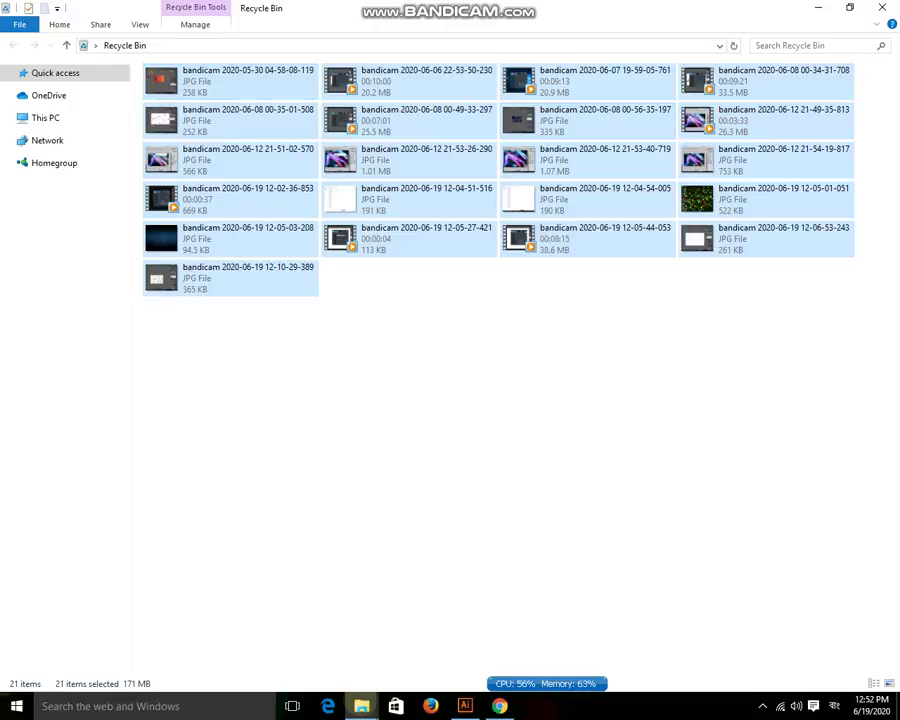
pyautogui.rightClick(651, 127)
pyautogui.click(688, 134)
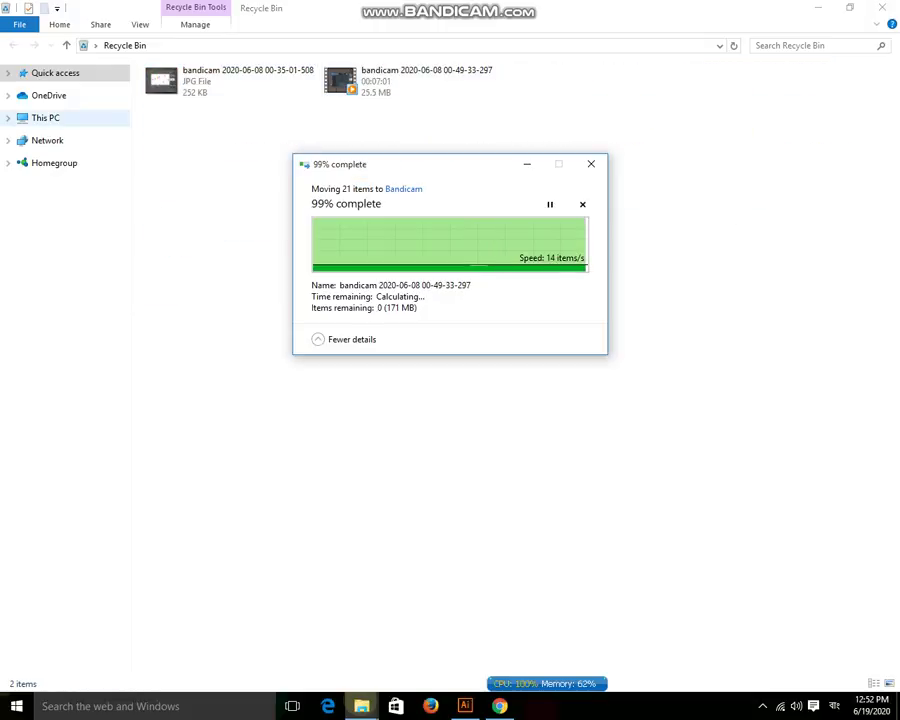
# Step: Go to This PC > Documents > Bandicam folder, now listing 23 items
pyautogui.click(45, 117)
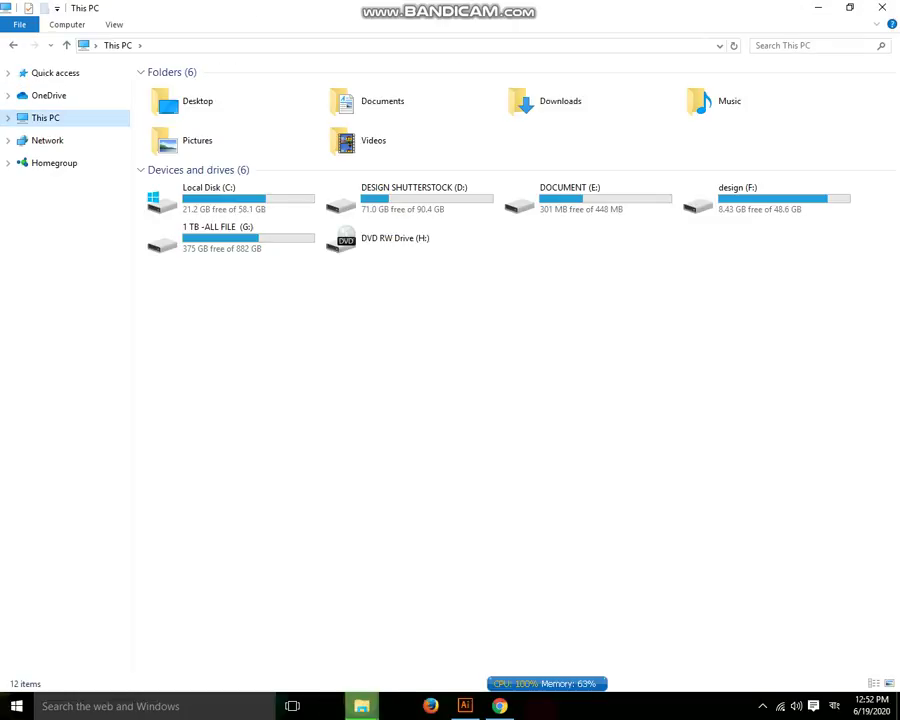
pyautogui.click(383, 101)
pyautogui.doubleClick(383, 101)
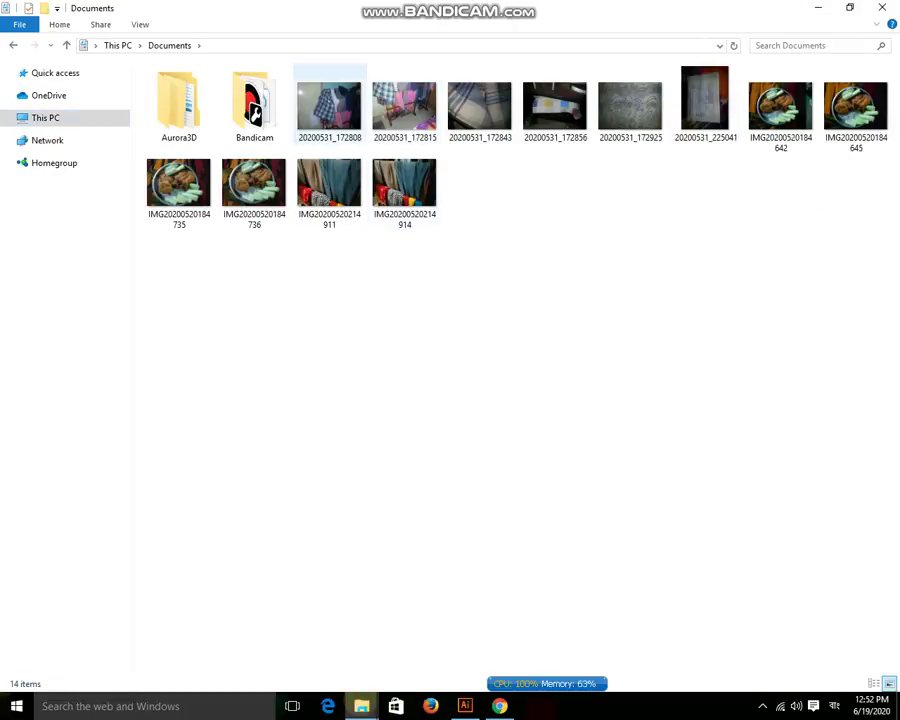
pyautogui.doubleClick(255, 110)
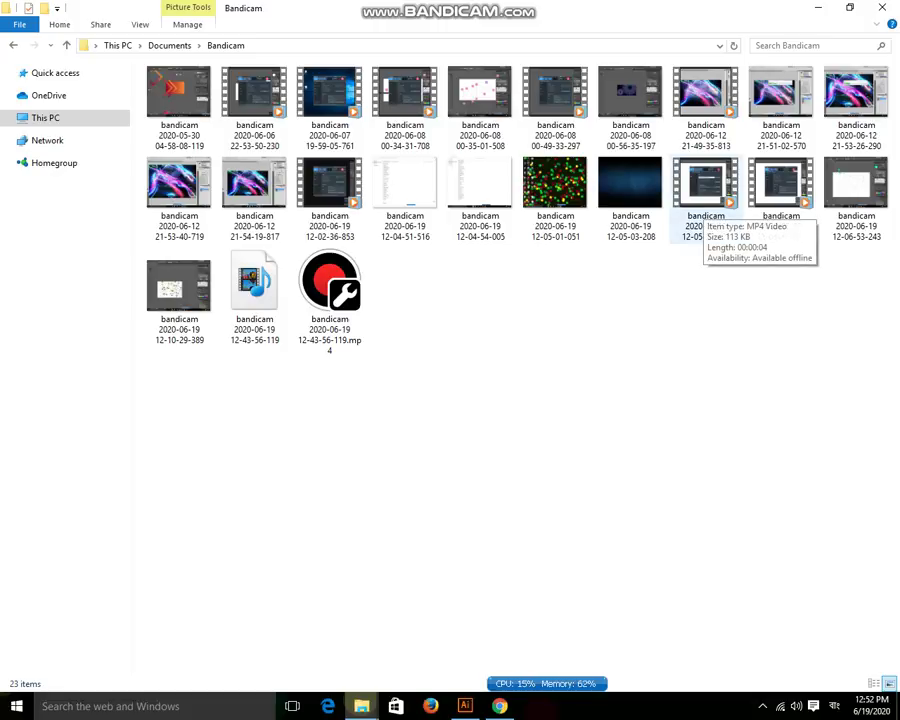
# Step: Play the 12-05-44-053 recording, skipping ahead to about 01:40, then close it
pyautogui.click(776, 196)
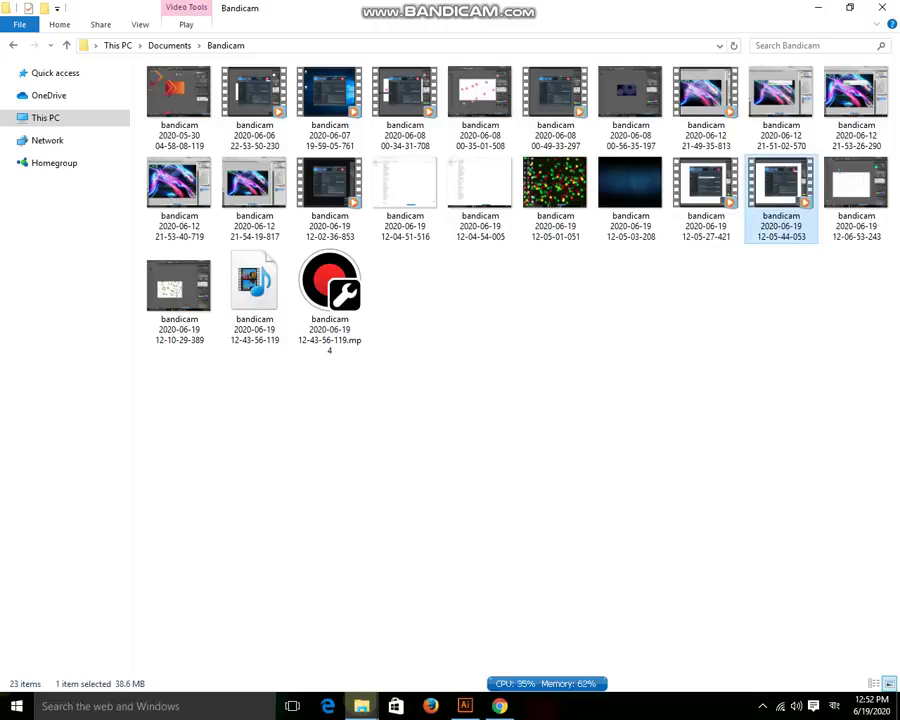
pyautogui.press('Return')
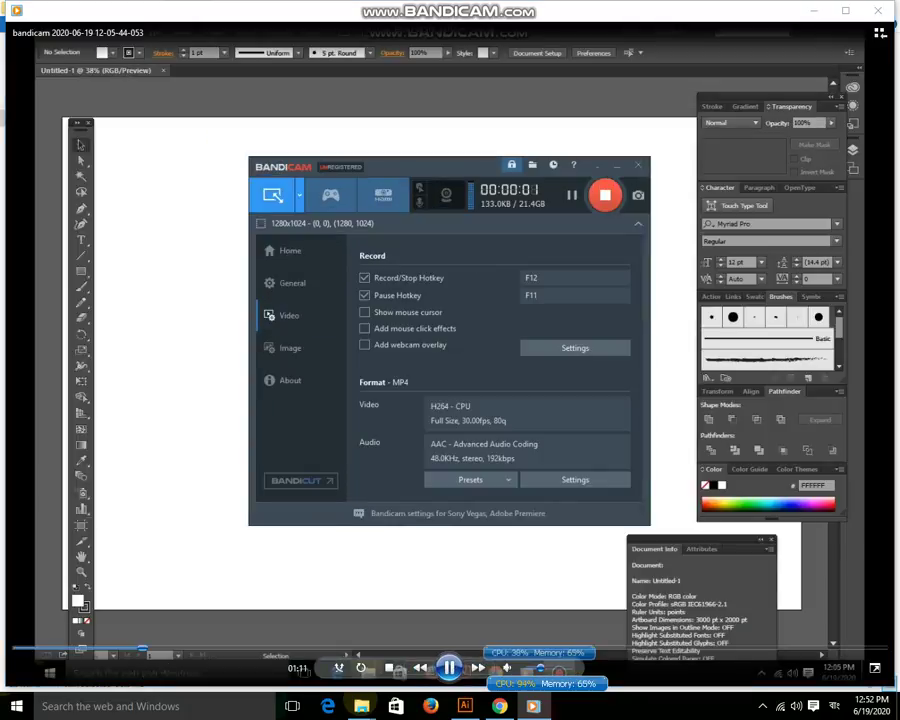
pyautogui.click(185, 652)
pyautogui.click(200, 652)
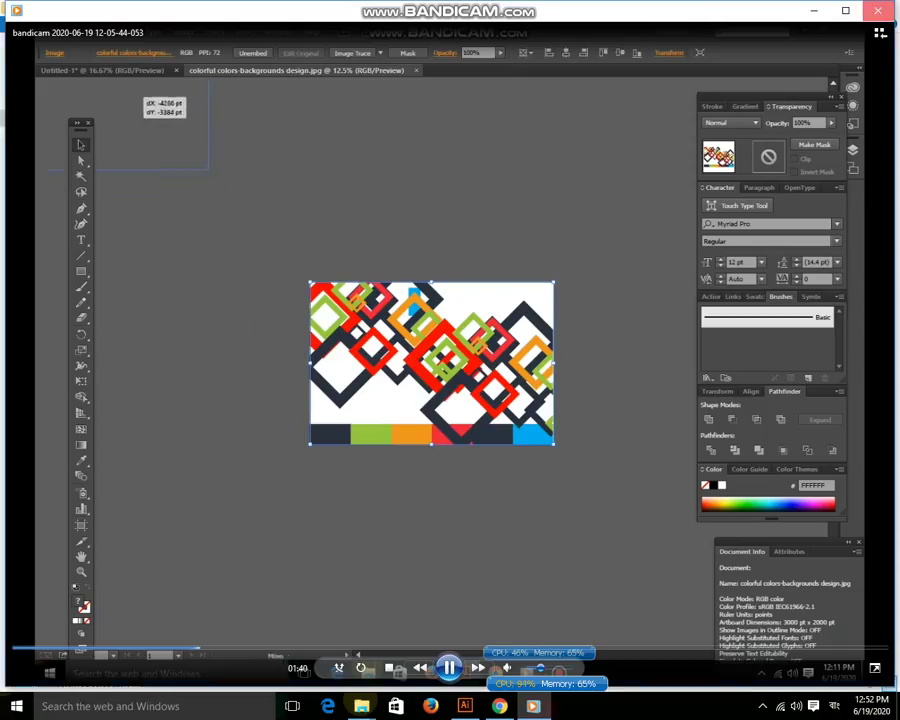
pyautogui.hotkey('alt', 'F4')
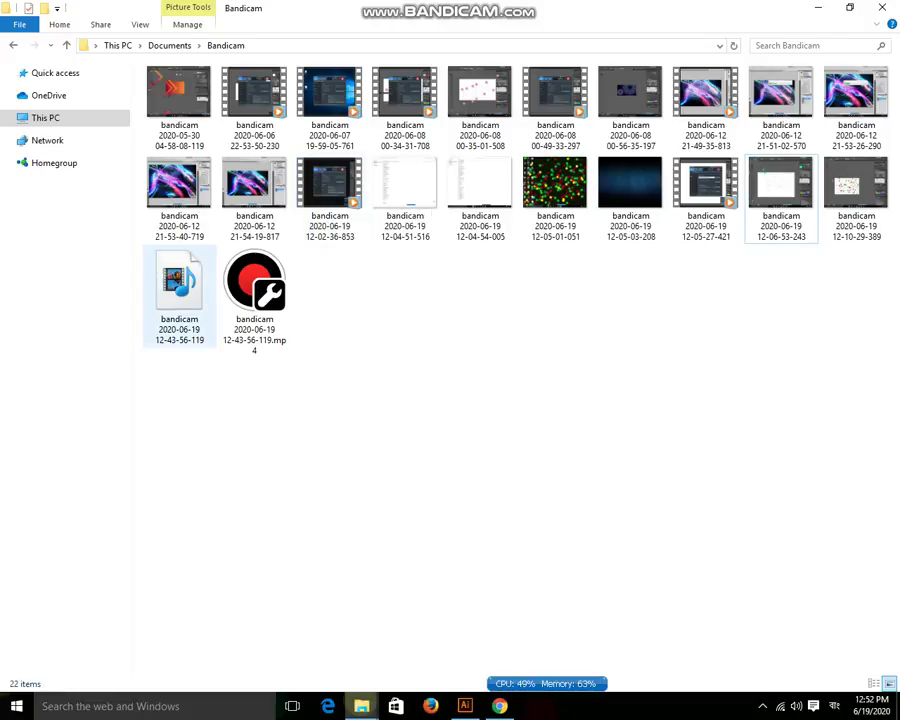
# Step: Try playing the 12-43-56-119 recording, dismiss the file-in-use error, and close the player
pyautogui.doubleClick(178, 285)
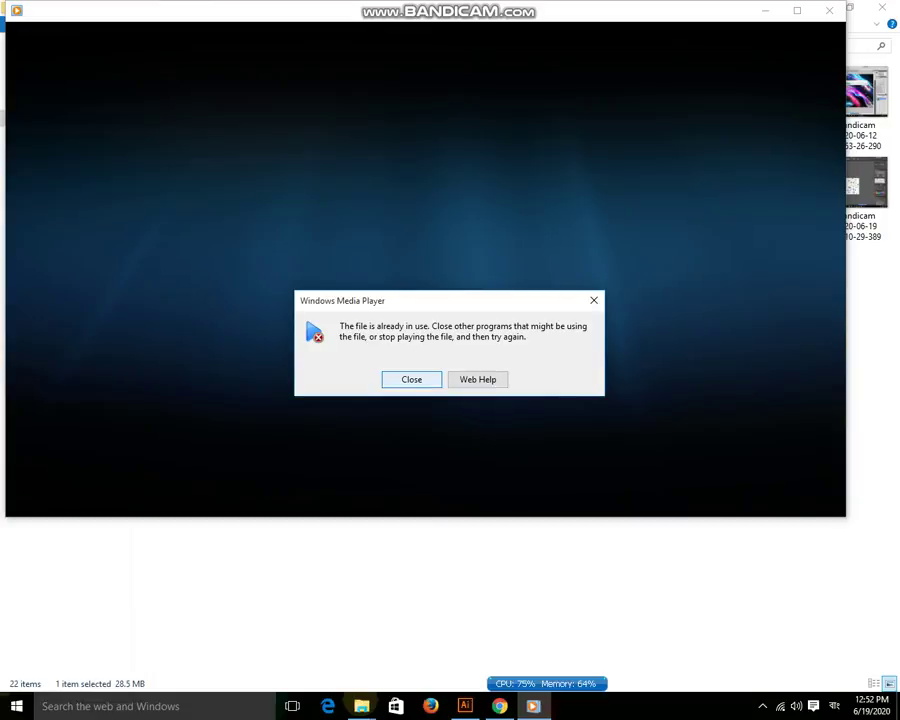
pyautogui.press('Return')
pyautogui.click(829, 10)
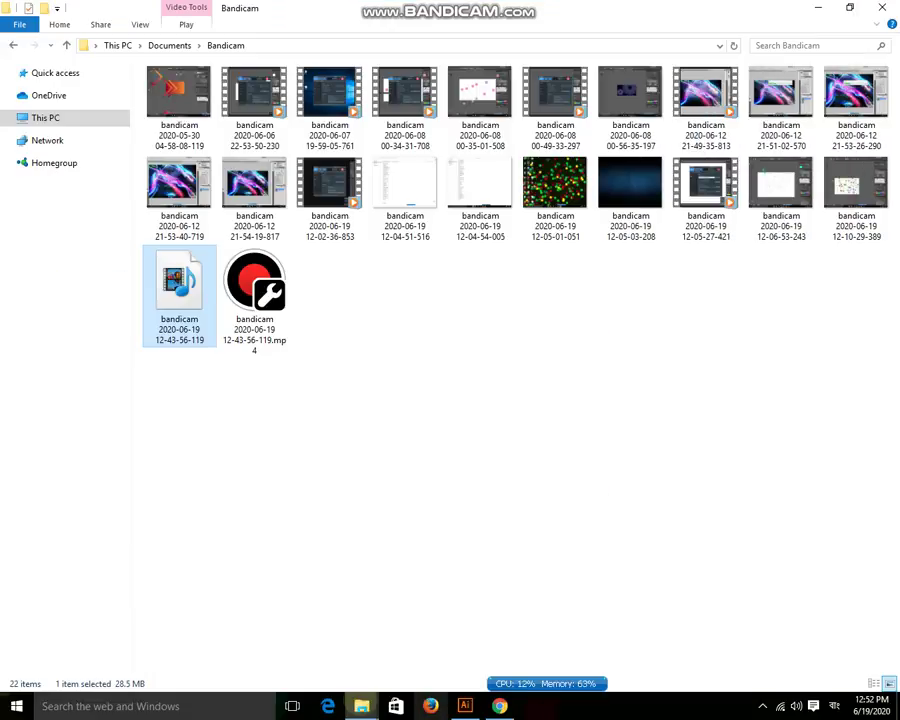
# Step: Hide the Bandicam folder window to show the Windows desktop
pyautogui.press('super+d')
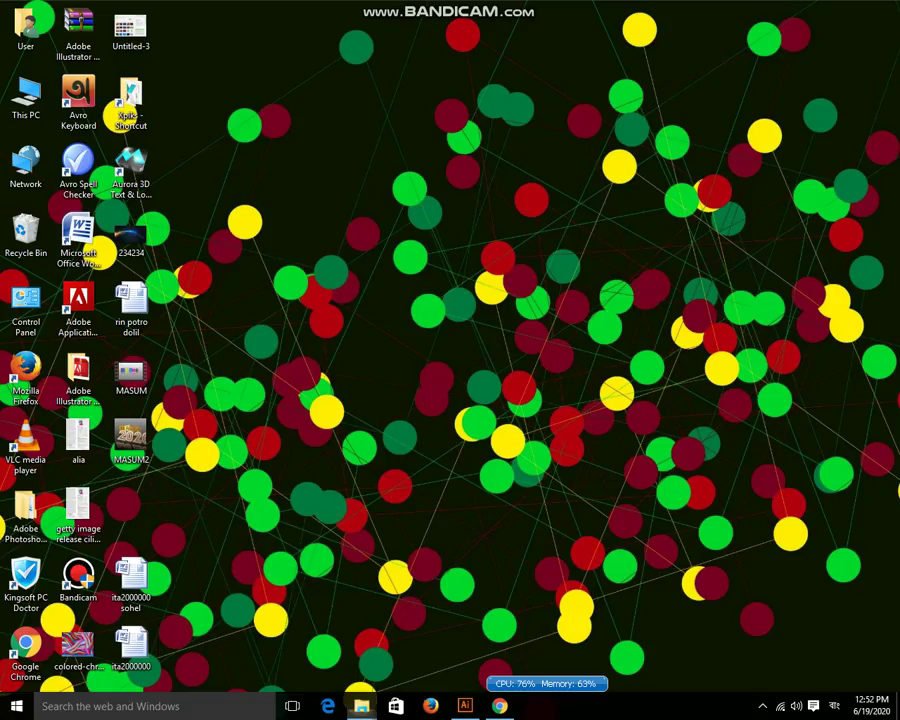